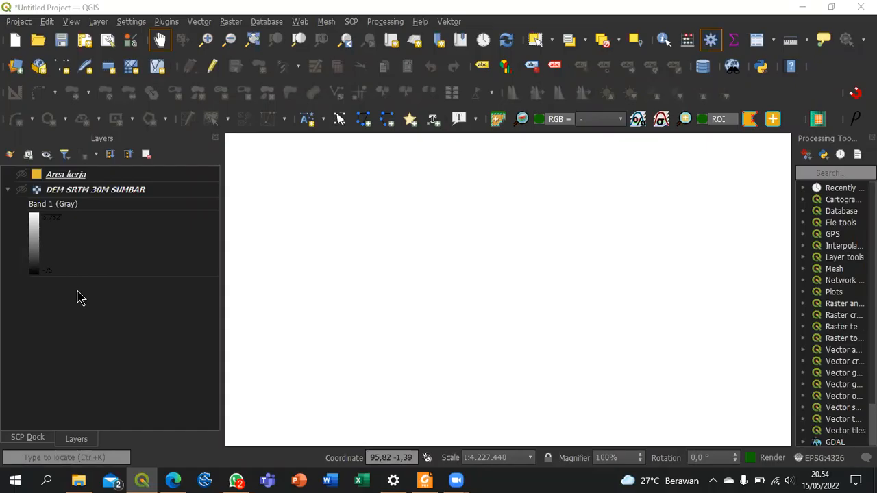
Step: Make the DEM SRTM 30M SUMBAR and Area kerja layers visible on the map
{"action": "left_click", "coordinate": [19, 192]}
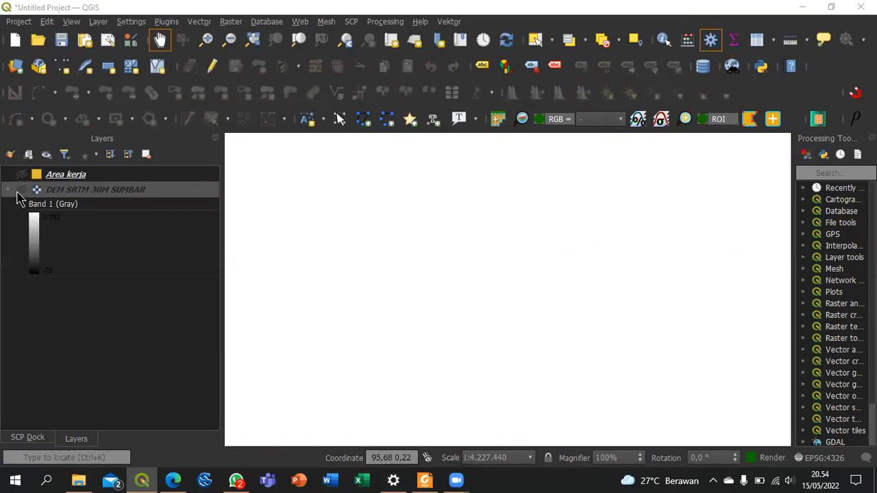
{"action": "left_click", "coordinate": [21, 190]}
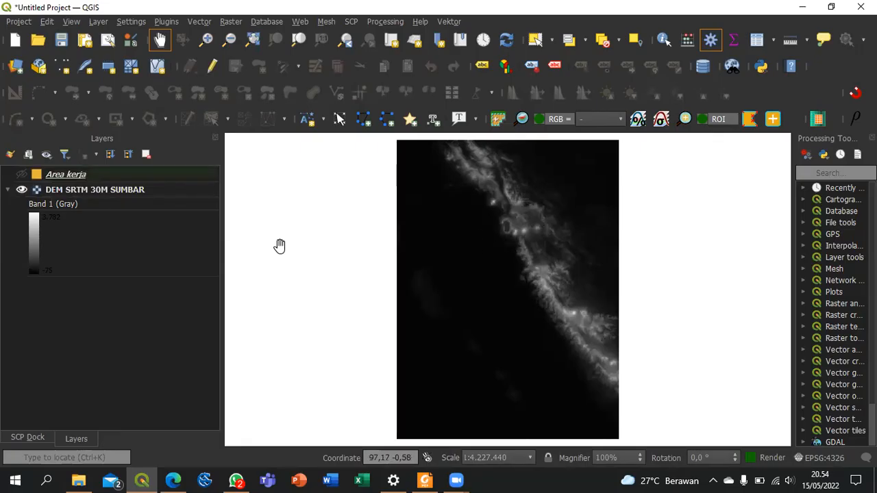
{"action": "left_click", "coordinate": [22, 175]}
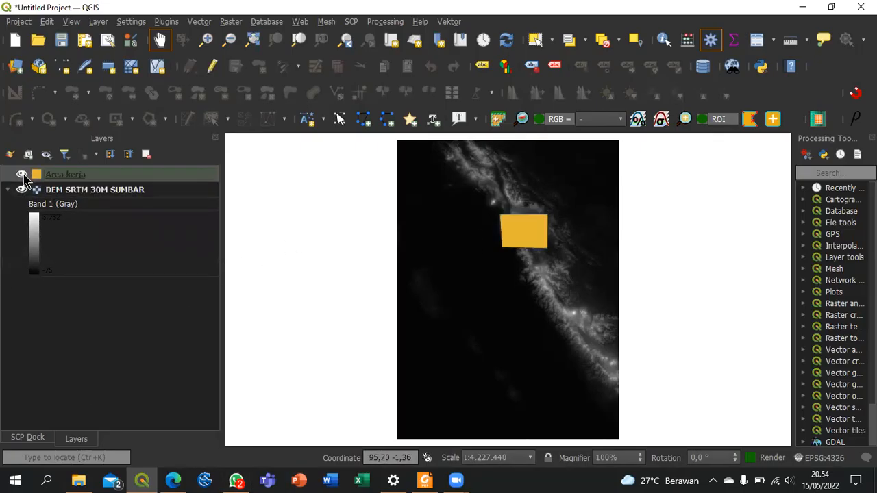
{"action": "scroll", "coordinate": [528, 246], "scroll_direction": "up", "scroll_amount": 2}
{"action": "left_click_drag", "start_coordinate": [528, 246], "coordinate": [522, 349]}
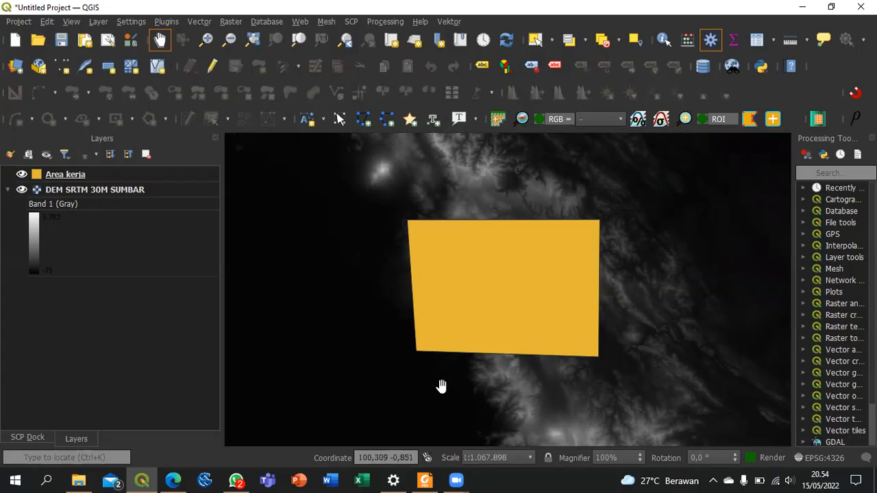
Step: Start Clip Raster by Mask Layer with DEM SRTM 30M SUMBAR as input and Area kerja as mask
{"action": "left_click", "coordinate": [231, 23]}
{"action": "left_click", "coordinate": [231, 22]}
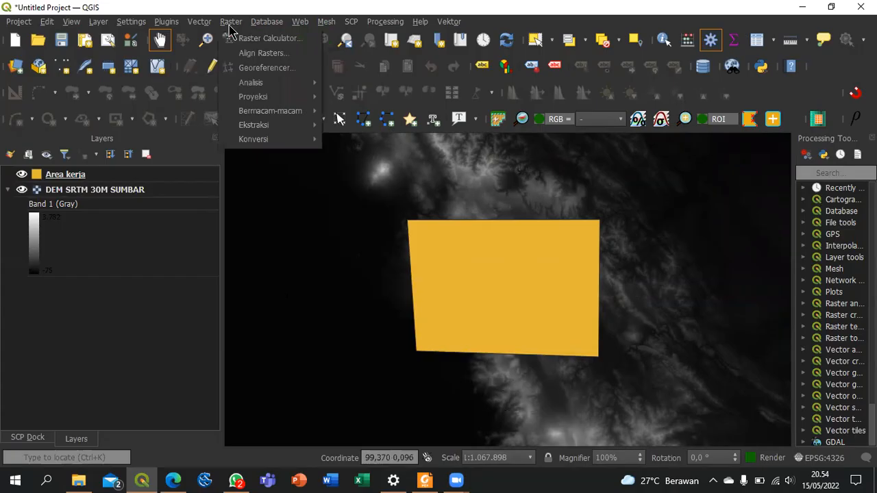
{"action": "mouse_move", "coordinate": [277, 125]}
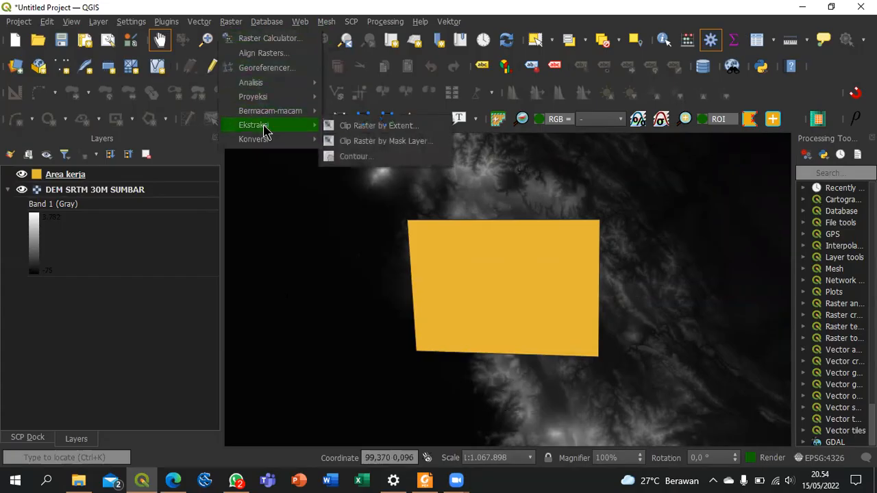
{"action": "left_click", "coordinate": [355, 150]}
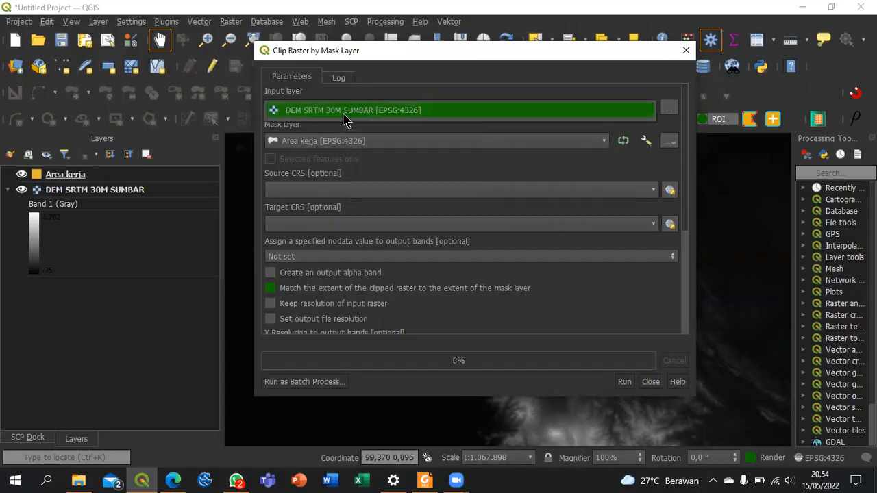
{"action": "left_click", "coordinate": [345, 115]}
Step: Set the clipped output to a TIF file named Clipped in the PRAKTIKUM SIG/WEEK 10 folder
{"action": "scroll", "coordinate": [681, 194], "scroll_direction": "down", "scroll_amount": 5}
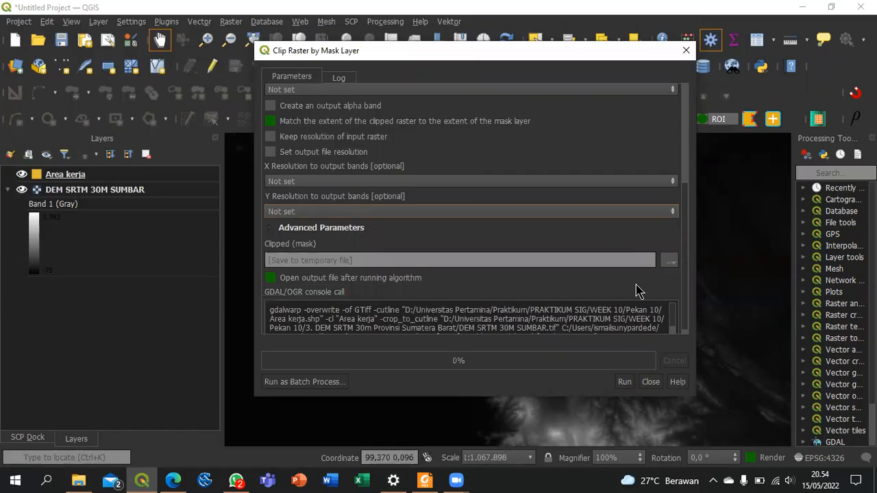
{"action": "left_click", "coordinate": [669, 264]}
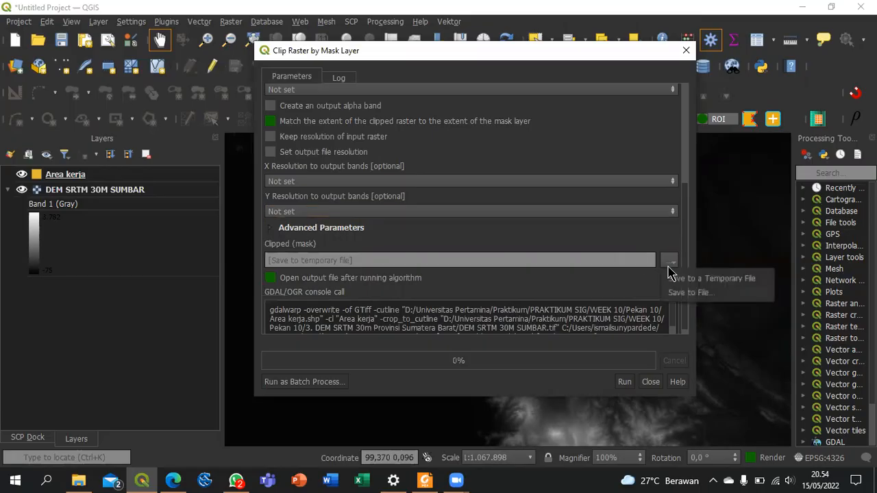
{"action": "left_click", "coordinate": [694, 292]}
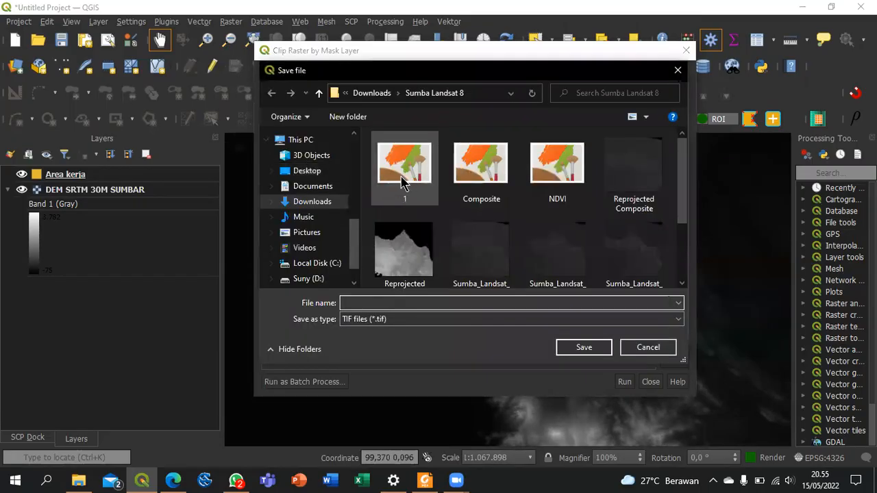
{"action": "scroll", "coordinate": [335, 208], "scroll_direction": "down", "scroll_amount": 1}
{"action": "scroll", "coordinate": [312, 233], "scroll_direction": "up", "scroll_amount": 4}
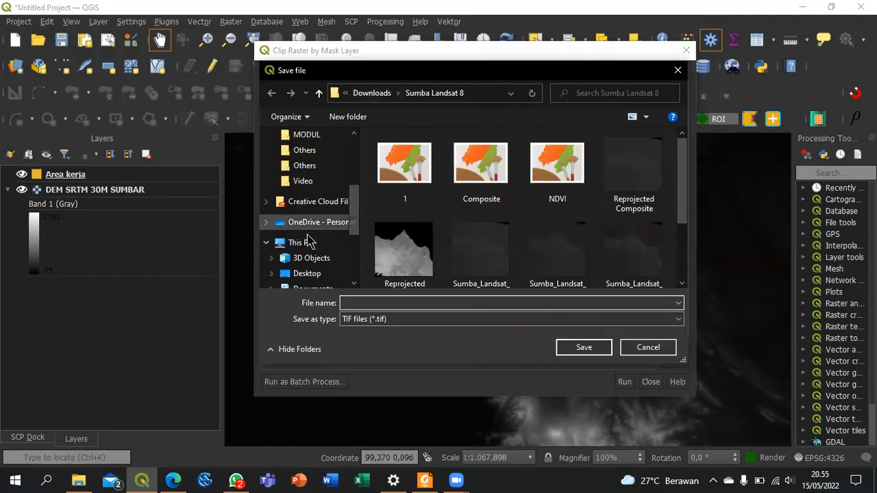
{"action": "scroll", "coordinate": [308, 246], "scroll_direction": "down", "scroll_amount": 2}
{"action": "scroll", "coordinate": [308, 182], "scroll_direction": "up", "scroll_amount": 3}
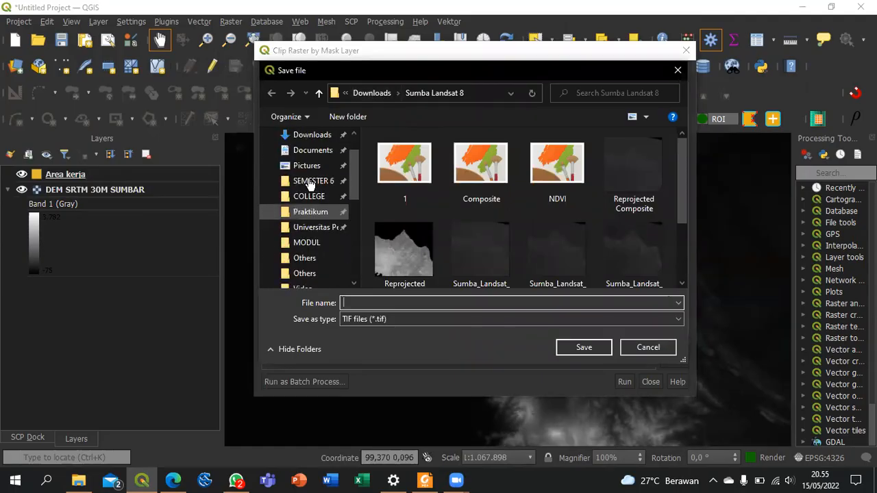
{"action": "left_click", "coordinate": [319, 216]}
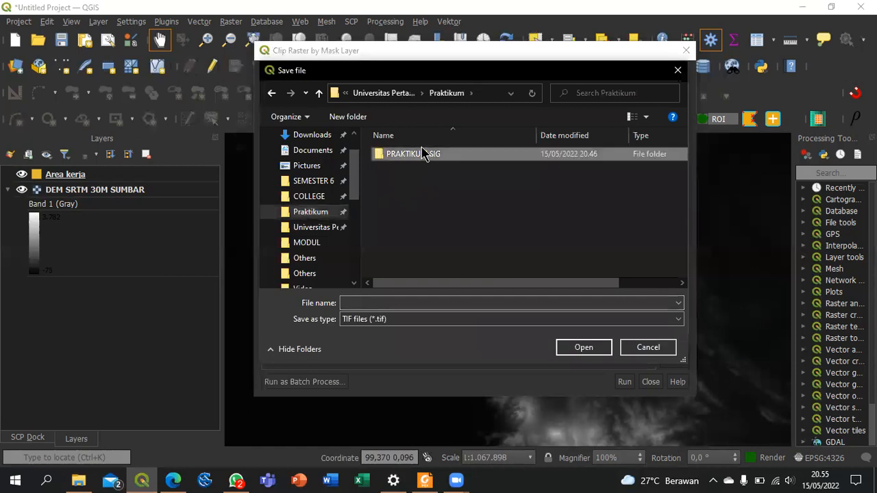
{"action": "double_click", "coordinate": [425, 151]}
{"action": "scroll", "coordinate": [433, 234], "scroll_direction": "down", "scroll_amount": 2}
{"action": "double_click", "coordinate": [423, 270]}
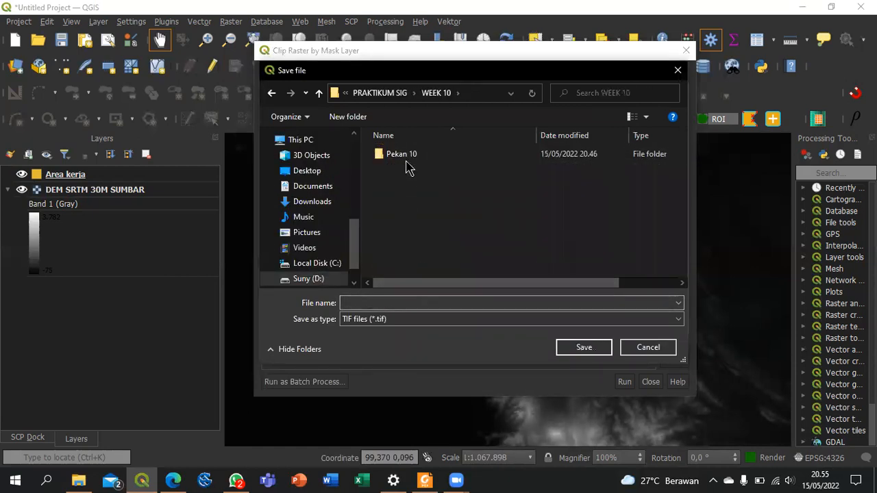
{"action": "left_click", "coordinate": [362, 301]}
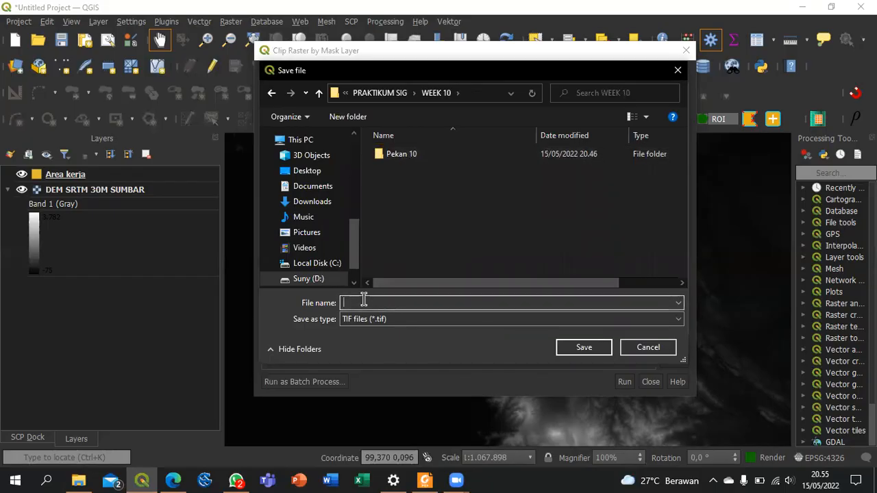
{"action": "type", "text": "Clipped"}
{"action": "key", "text": "Return"}
Step: Run the mask-layer clip and close its dialog
{"action": "scroll", "coordinate": [564, 196], "scroll_direction": "down", "scroll_amount": 2}
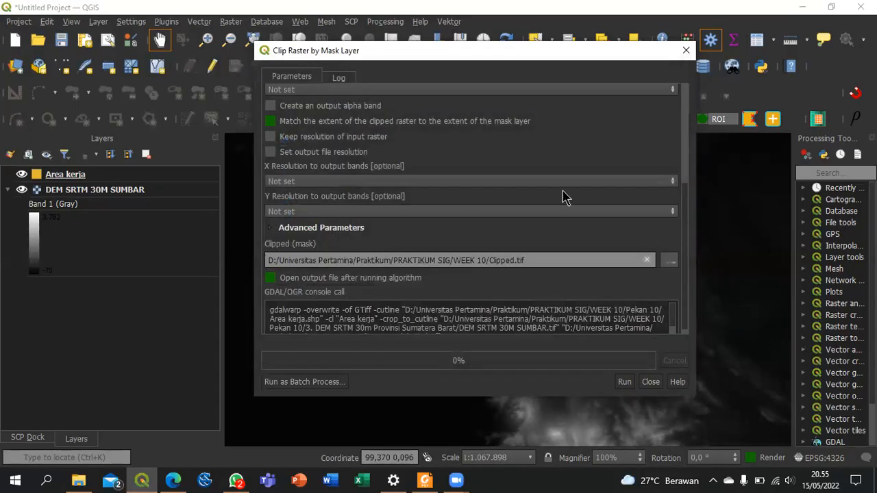
{"action": "left_click", "coordinate": [624, 384]}
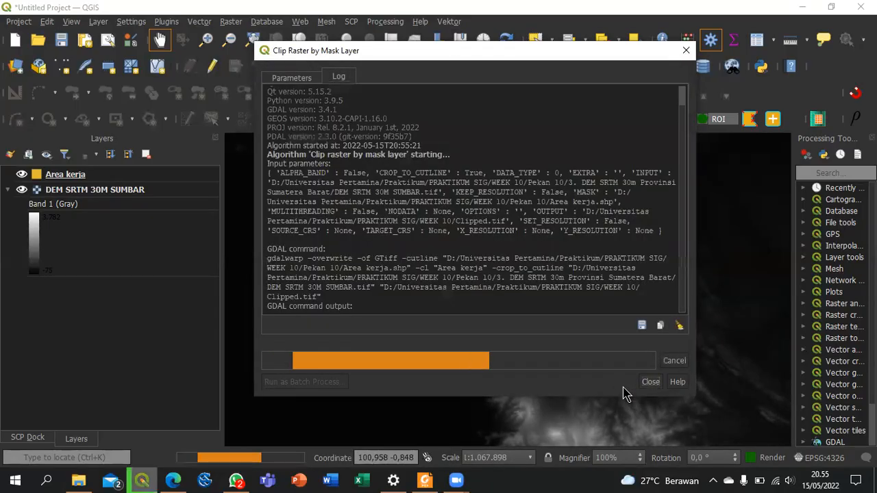
{"action": "left_click", "coordinate": [651, 383]}
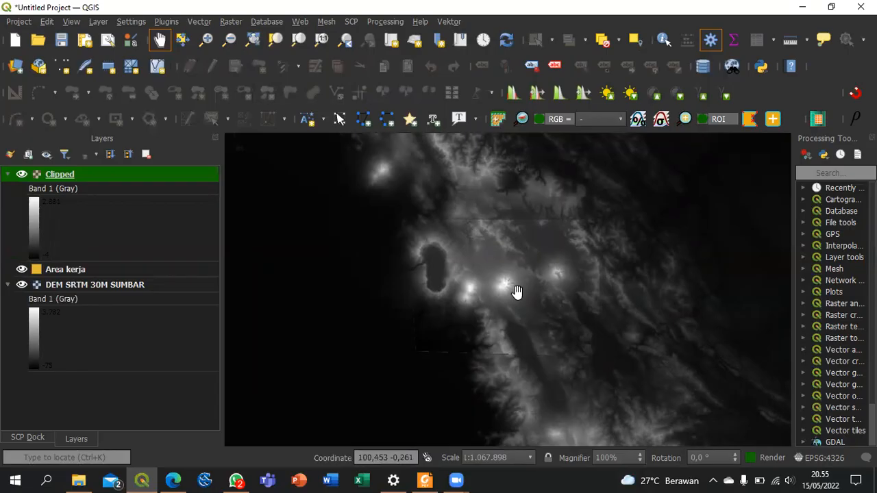
Step: Hide the Area kerja and DEM SRTM 30M SUMBAR layers, leaving only the Clipped raster displayed
{"action": "left_click", "coordinate": [21, 269]}
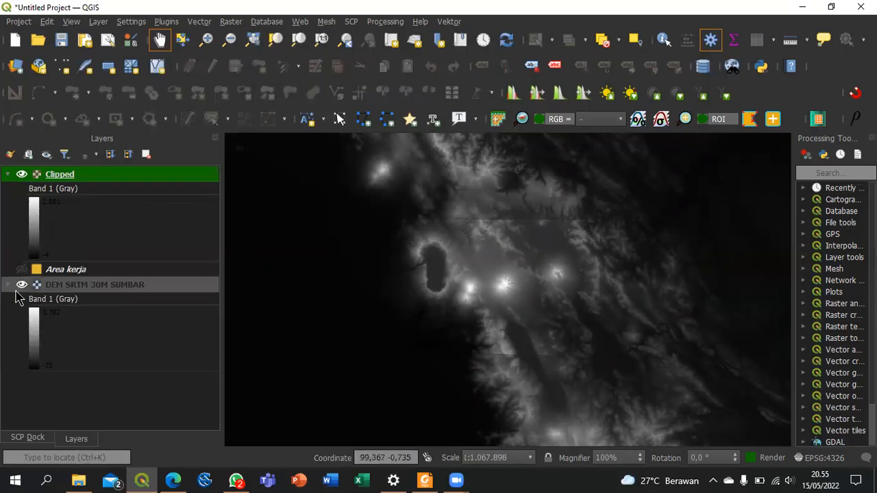
{"action": "left_click", "coordinate": [21, 285]}
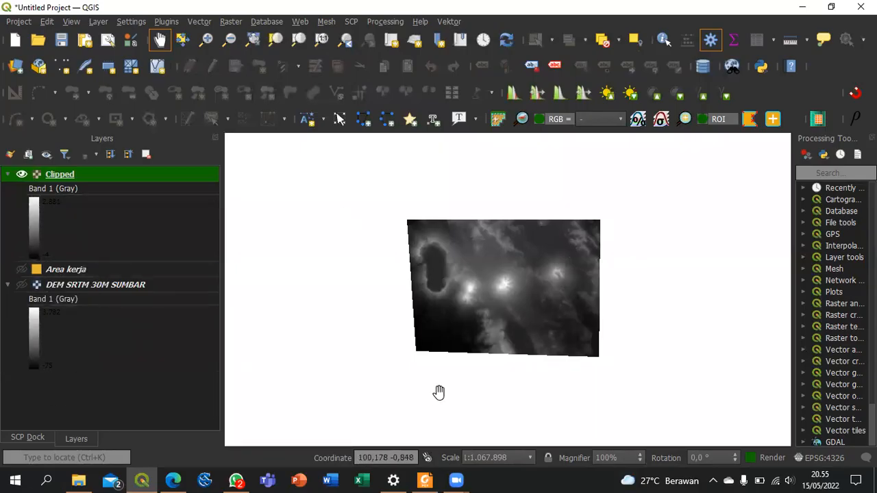
{"action": "scroll", "coordinate": [507, 268], "scroll_direction": "up", "scroll_amount": 1}
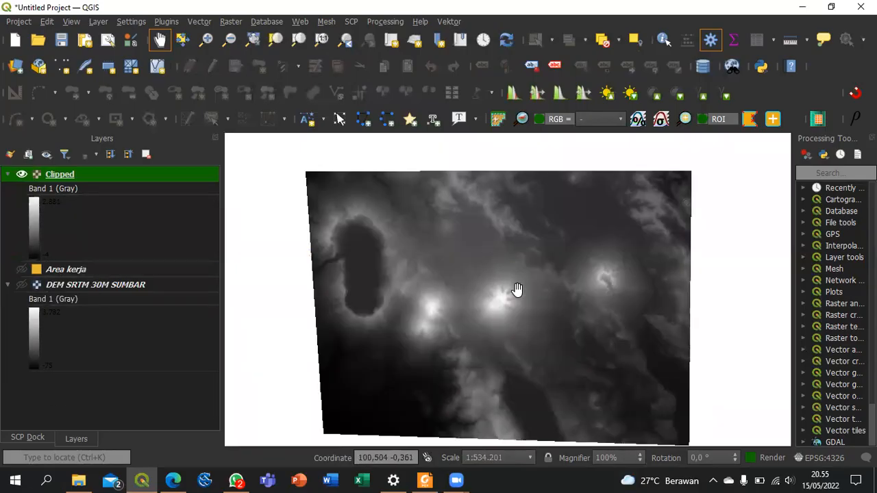
{"action": "left_click_drag", "start_coordinate": [505, 336], "coordinate": [488, 294]}
{"action": "mouse_move", "coordinate": [520, 328]}
{"action": "left_mouse_down"}
{"action": "mouse_move", "coordinate": [530, 337]}
{"action": "mouse_move", "coordinate": [521, 316]}
{"action": "left_mouse_up"}
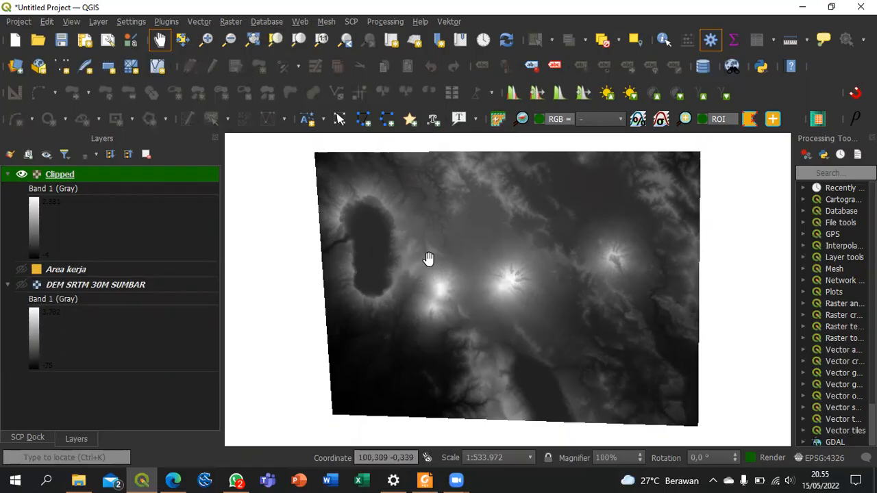
Step: Start Warp (Reproject) on the Clipped raster with EPSG:32747 - WGS 84 / UTM zone 47S as the target CRS
{"action": "left_click", "coordinate": [254, 25]}
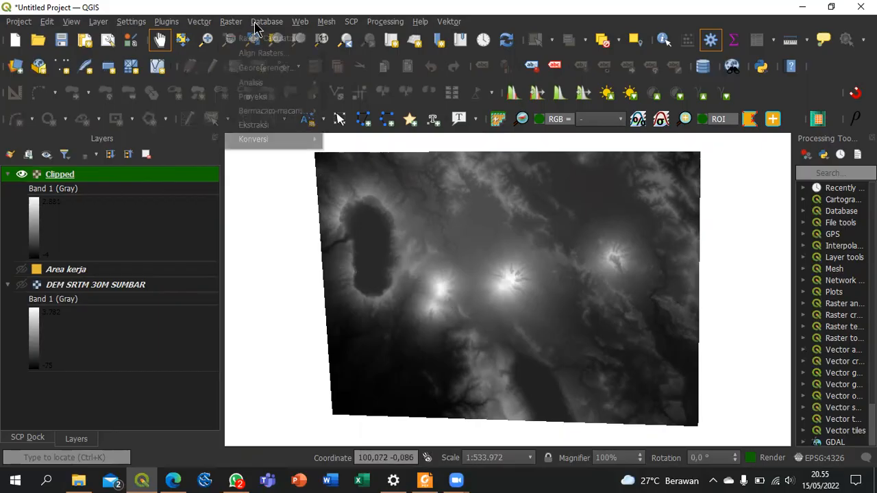
{"action": "mouse_move", "coordinate": [299, 139]}
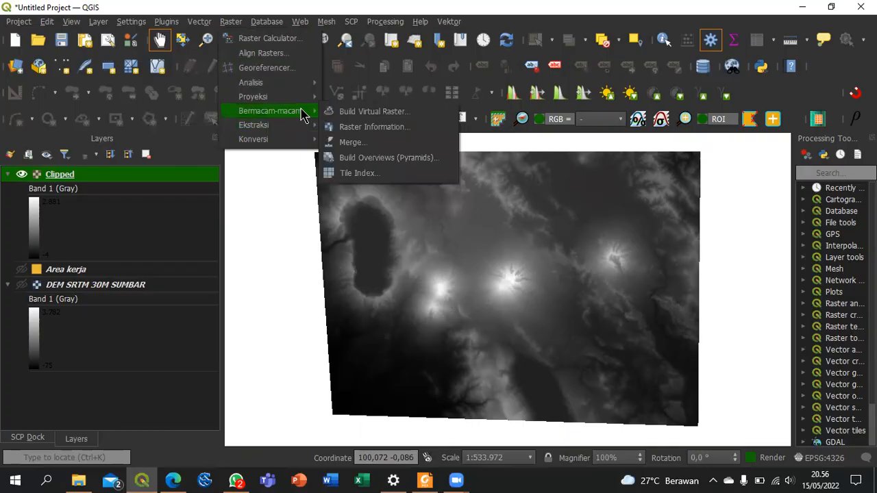
{"action": "mouse_move", "coordinate": [300, 105]}
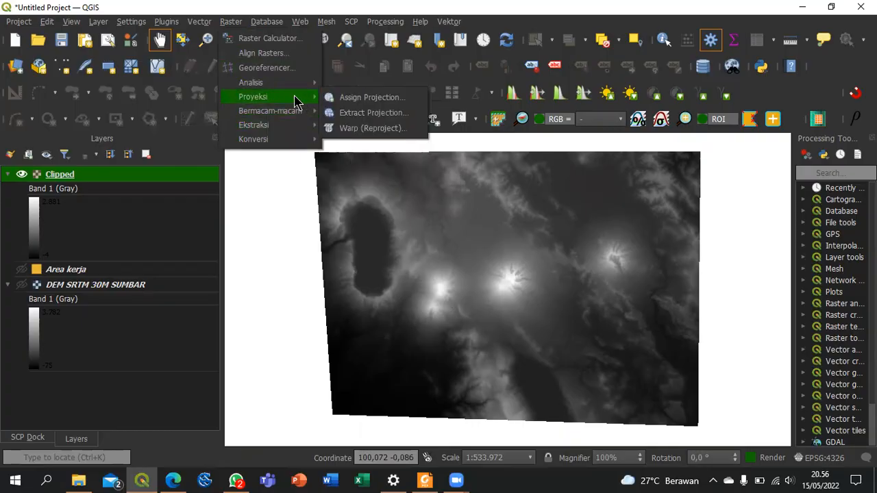
{"action": "left_click", "coordinate": [363, 131]}
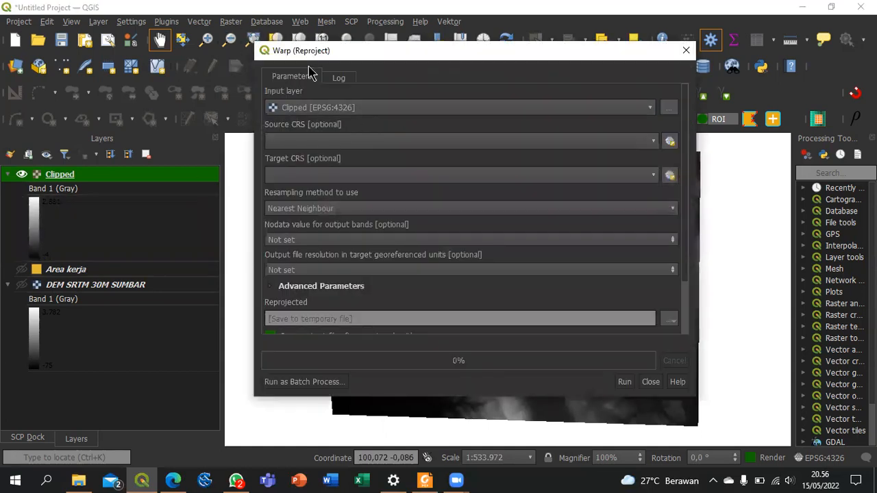
{"action": "left_click", "coordinate": [325, 175]}
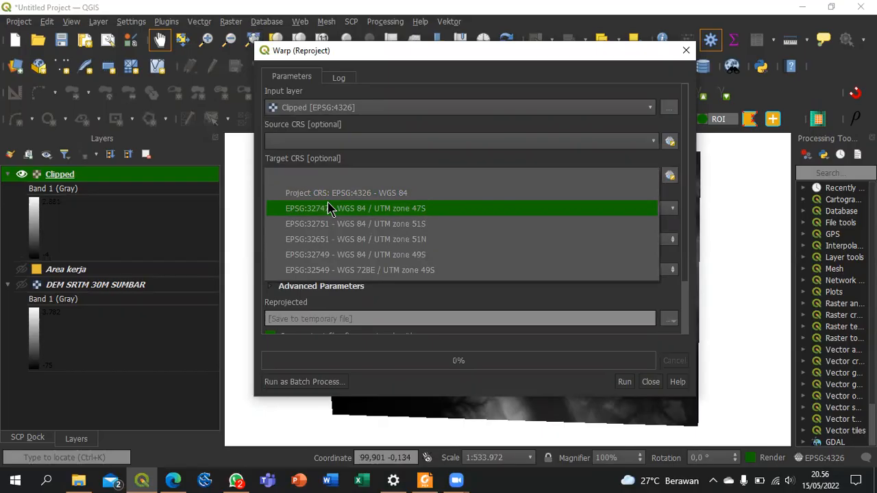
{"action": "left_click", "coordinate": [329, 208]}
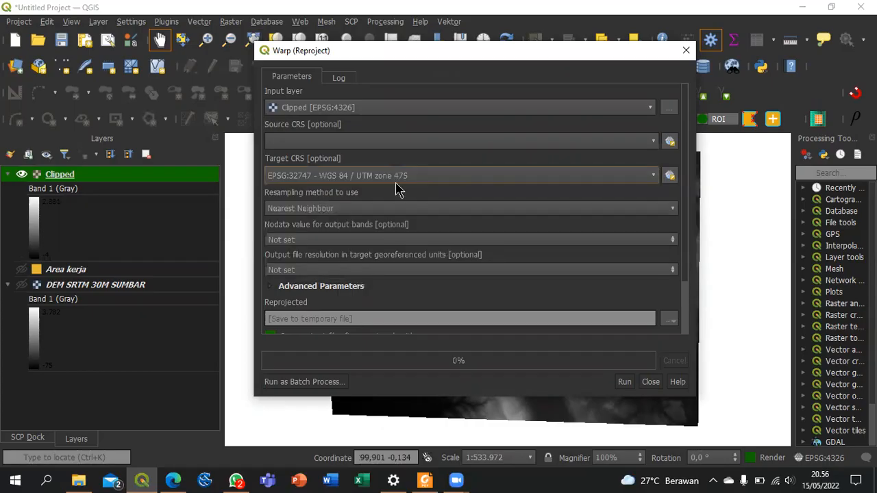
{"action": "left_click", "coordinate": [670, 177]}
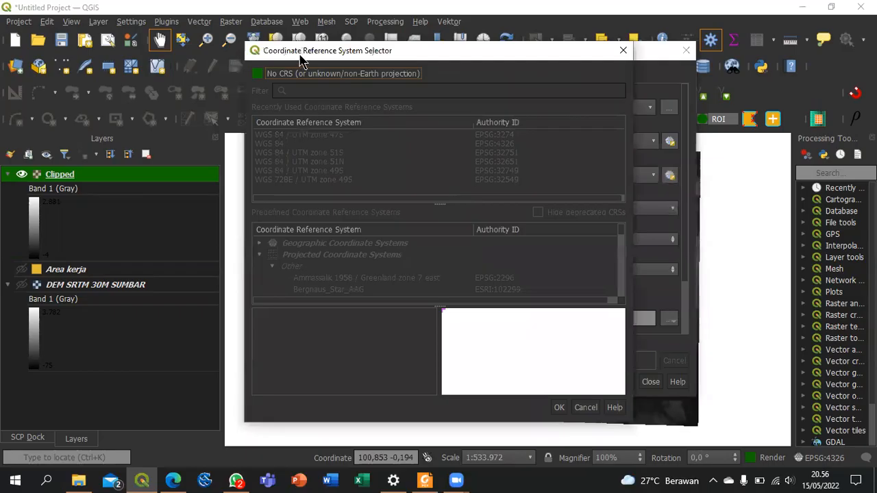
{"action": "left_click", "coordinate": [258, 76]}
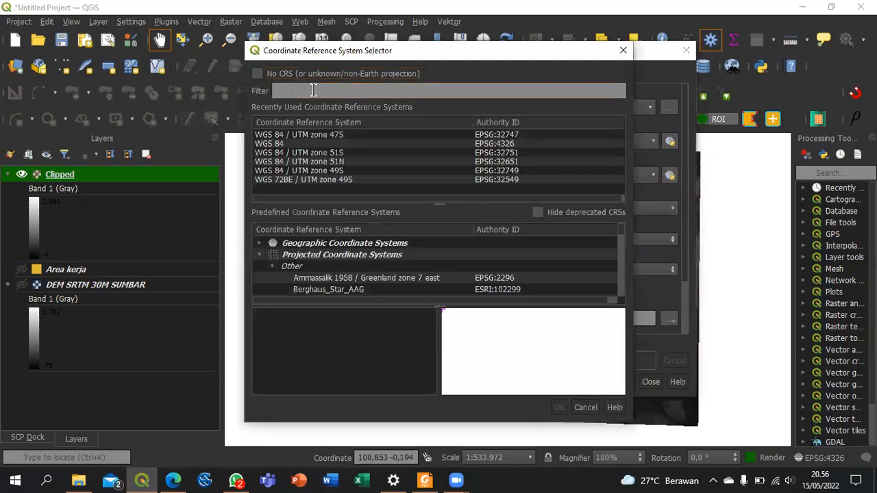
{"action": "left_click", "coordinate": [590, 408]}
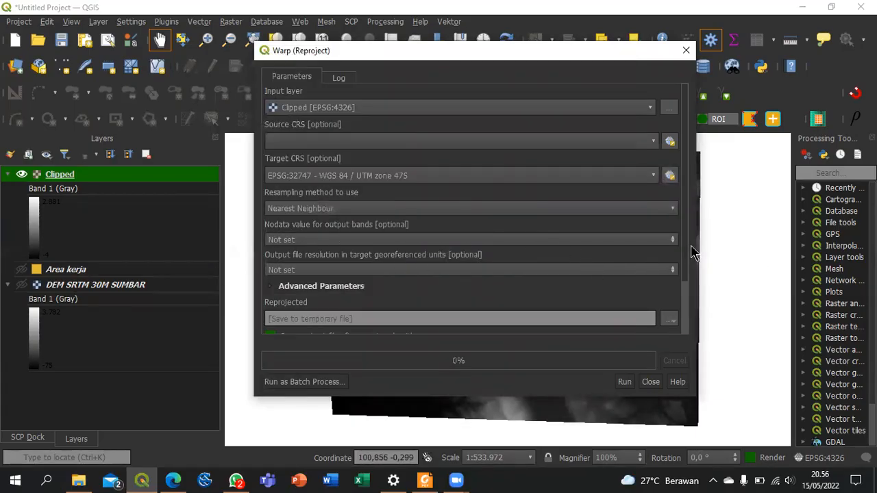
Step: Save the reprojected output as a TIF file named Reprojected in the WEEK 10 folder, and run the reprojection
{"action": "scroll", "coordinate": [688, 255], "scroll_direction": "down", "scroll_amount": 2}
{"action": "left_click", "coordinate": [669, 255]}
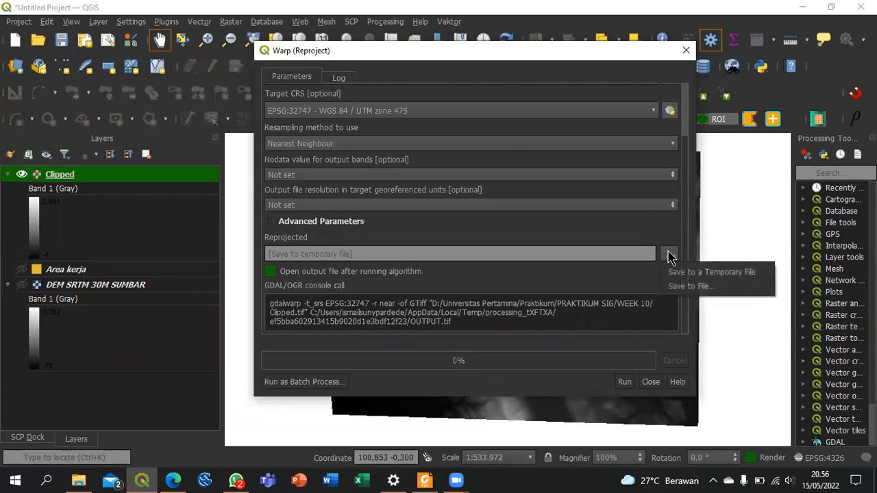
{"action": "left_click", "coordinate": [689, 285]}
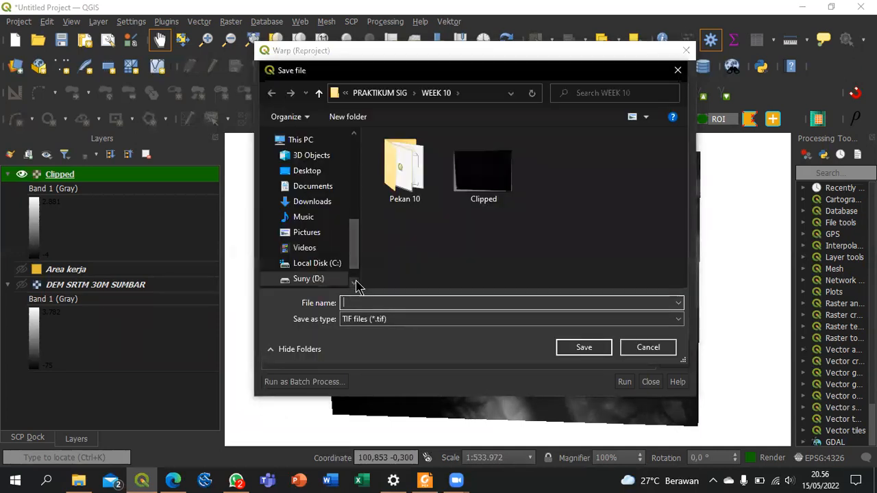
{"action": "type", "text": "Repr"}
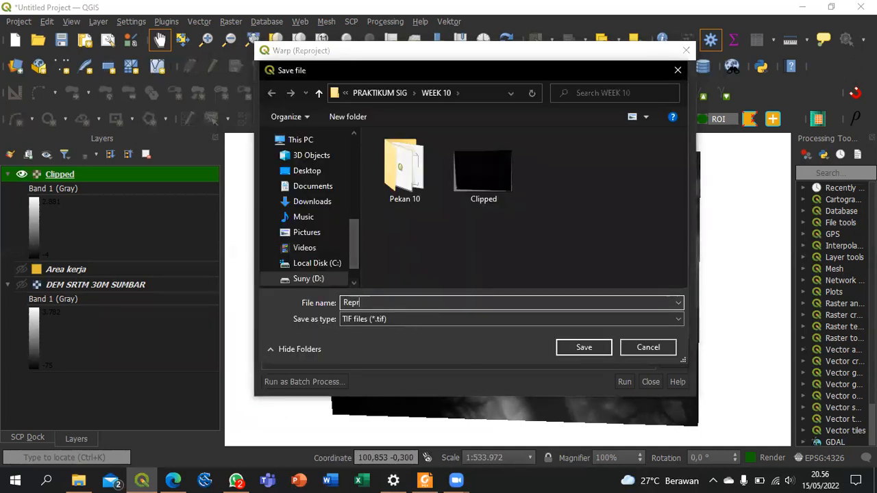
{"action": "type", "text": "ojected"}
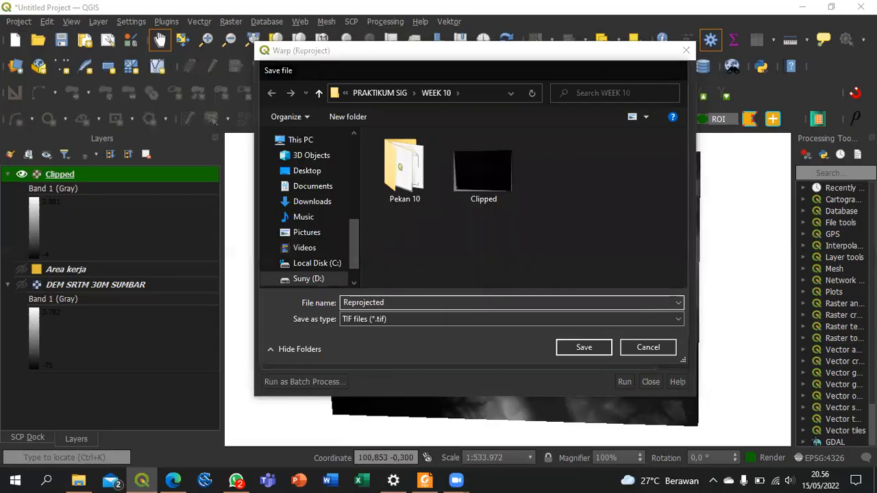
{"action": "key", "text": "Return"}
{"action": "left_click", "coordinate": [625, 382]}
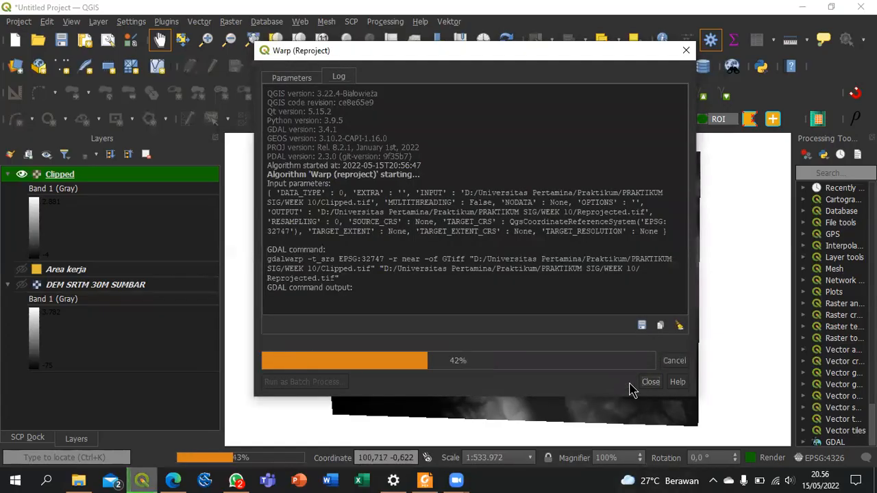
{"action": "left_click", "coordinate": [651, 385]}
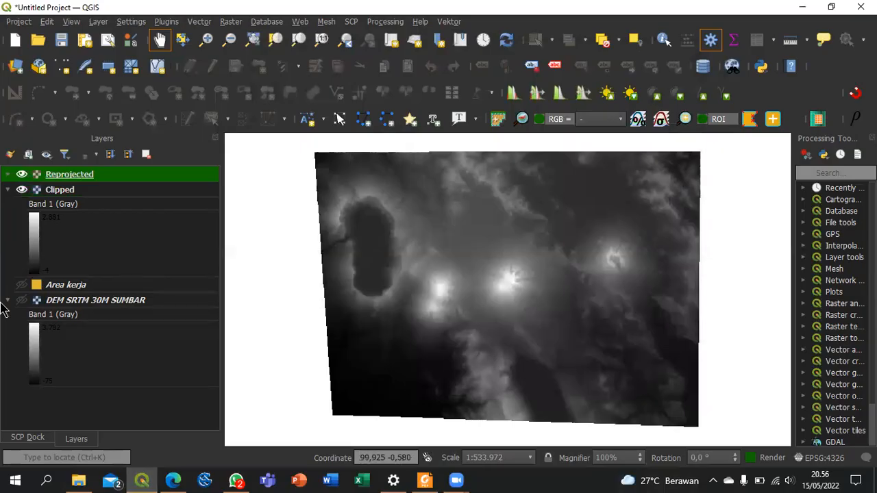
Step: Hide the Clipped layer and collapse its legend, leaving the Reprojected raster displayed
{"action": "left_click", "coordinate": [18, 193]}
{"action": "left_click", "coordinate": [21, 191]}
{"action": "left_click", "coordinate": [8, 191]}
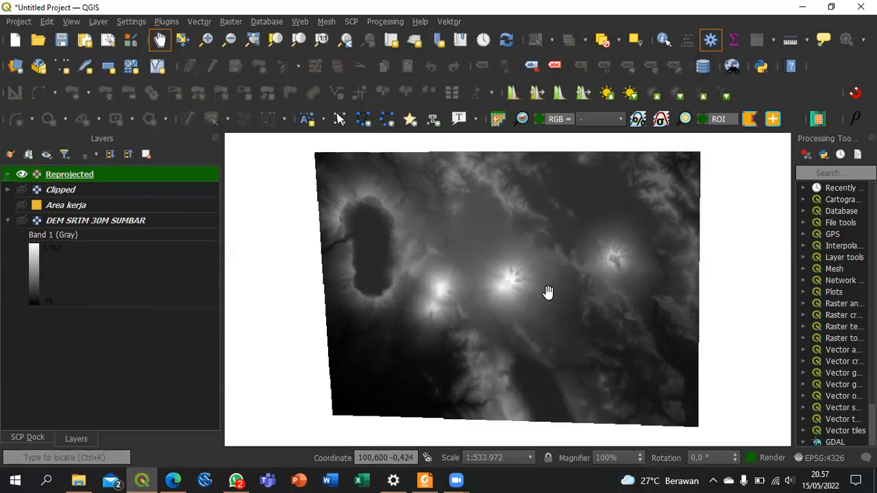
Step: Set the project CRS to EPSG:32747 - WGS 84 / UTM zone 47S
{"action": "left_click", "coordinate": [830, 457]}
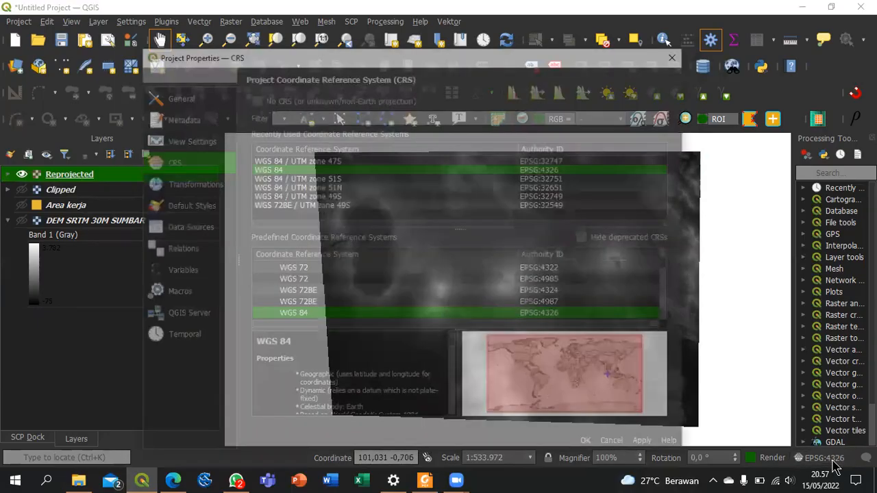
{"action": "left_click", "coordinate": [412, 159]}
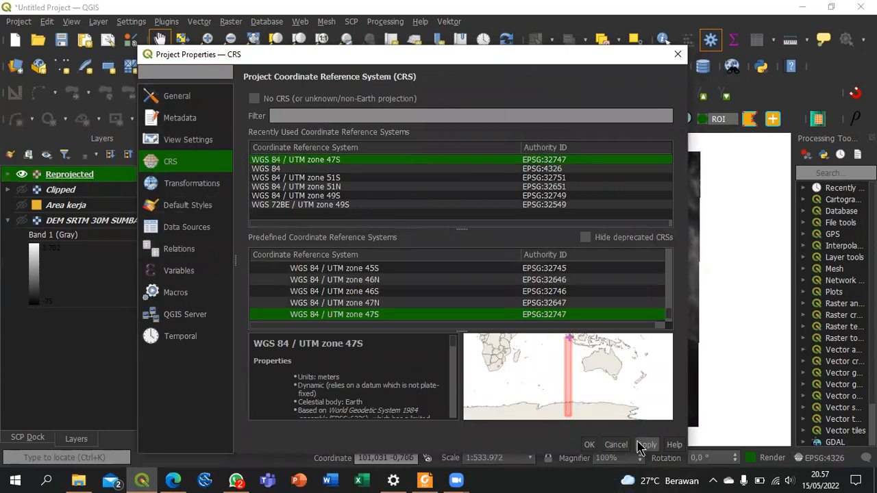
{"action": "left_click", "coordinate": [590, 445]}
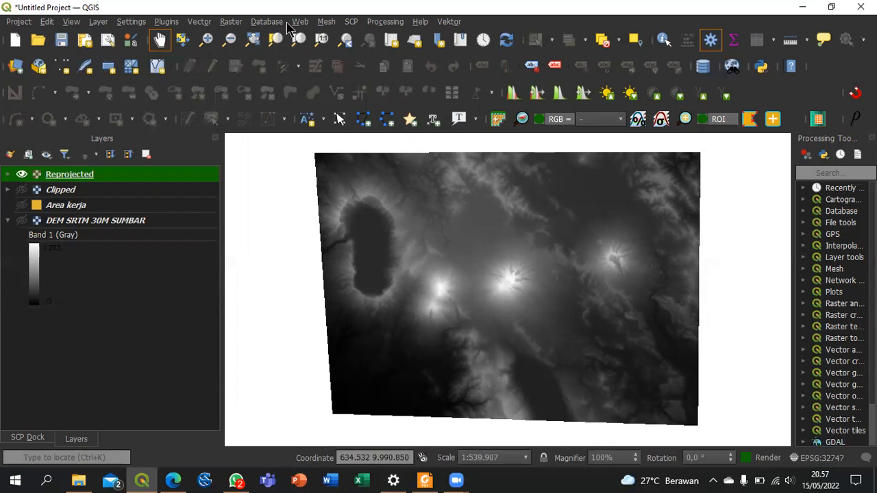
Step: Start a Contour extraction on the Reprojected raster with a 100 interval between contour lines
{"action": "key", "text": "alt+r"}
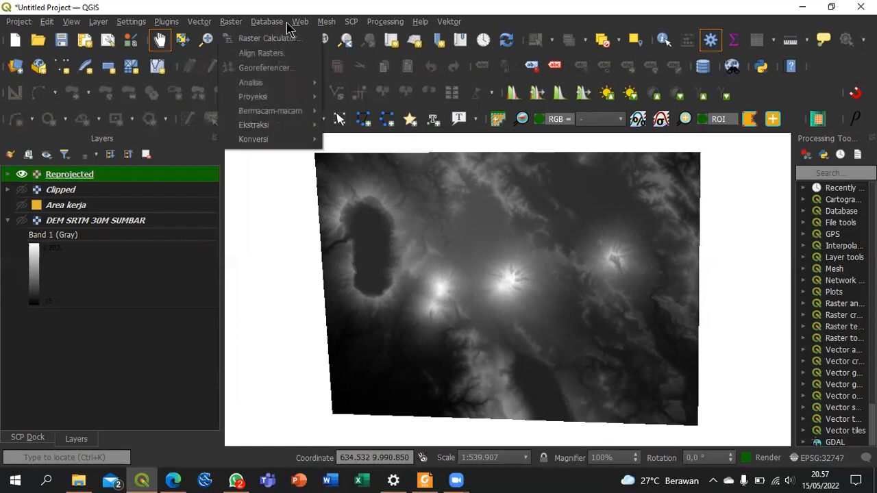
{"action": "mouse_move", "coordinate": [271, 130]}
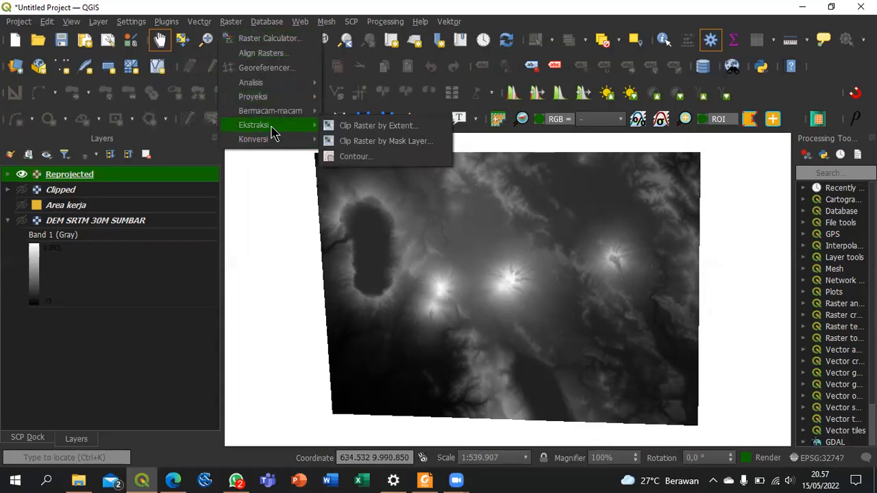
{"action": "left_click", "coordinate": [356, 157]}
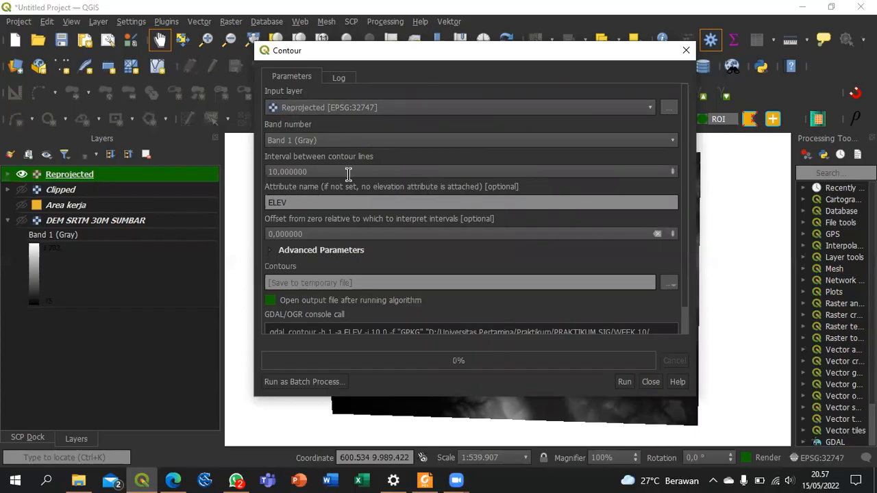
{"action": "left_click", "coordinate": [324, 171]}
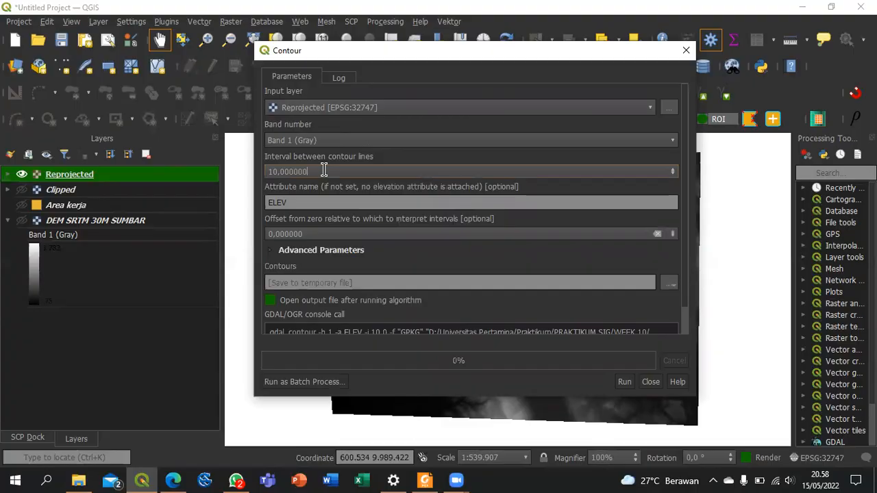
{"action": "type", "text": "0"}
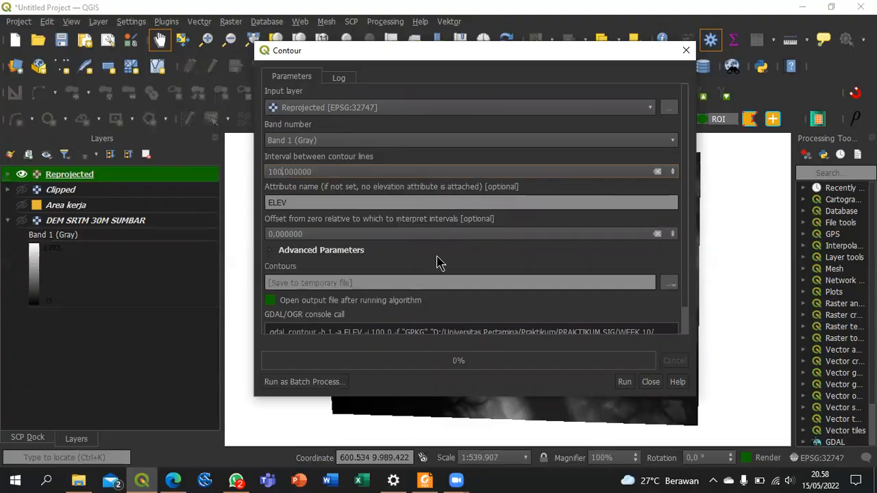
Step: Save the contour output as Contour.gpkg in the WEEK 10 folder, run the extraction and close its dialog
{"action": "scroll", "coordinate": [453, 261], "scroll_direction": "down", "scroll_amount": 1}
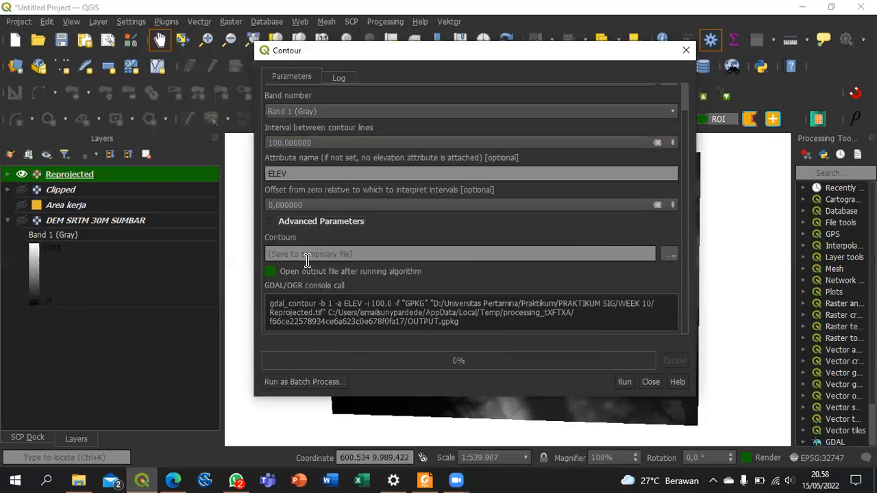
{"action": "left_click", "coordinate": [670, 254]}
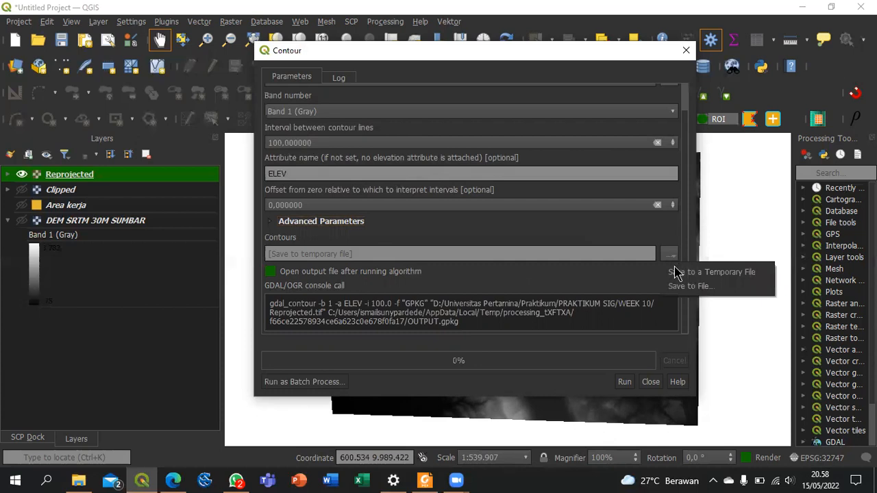
{"action": "left_click", "coordinate": [689, 287]}
{"action": "type", "text": "Contour"}
{"action": "key", "text": "Return"}
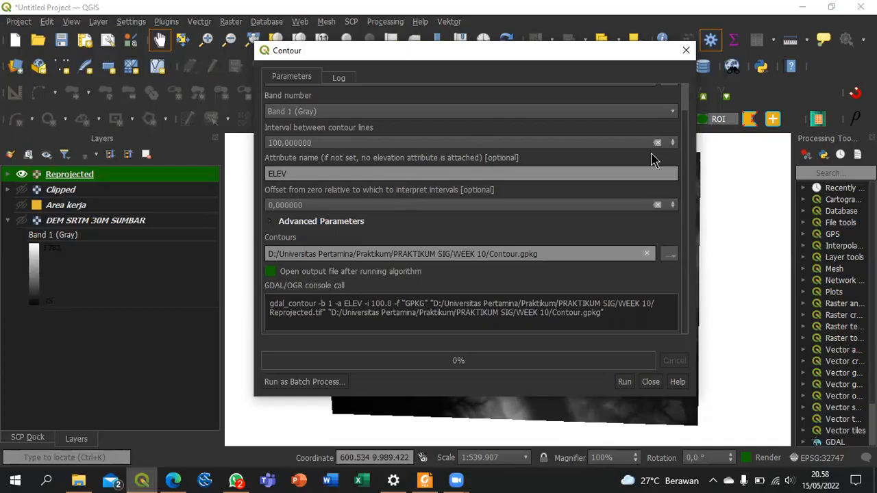
{"action": "left_click", "coordinate": [623, 382]}
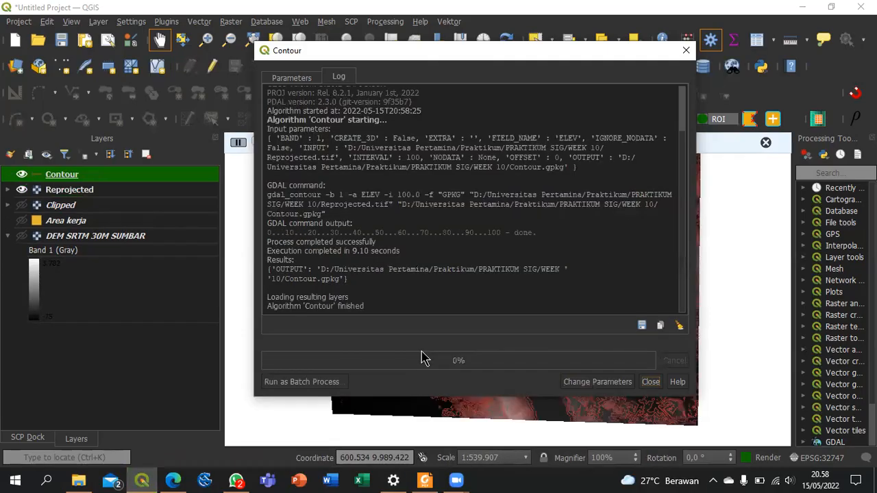
{"action": "left_click", "coordinate": [651, 382]}
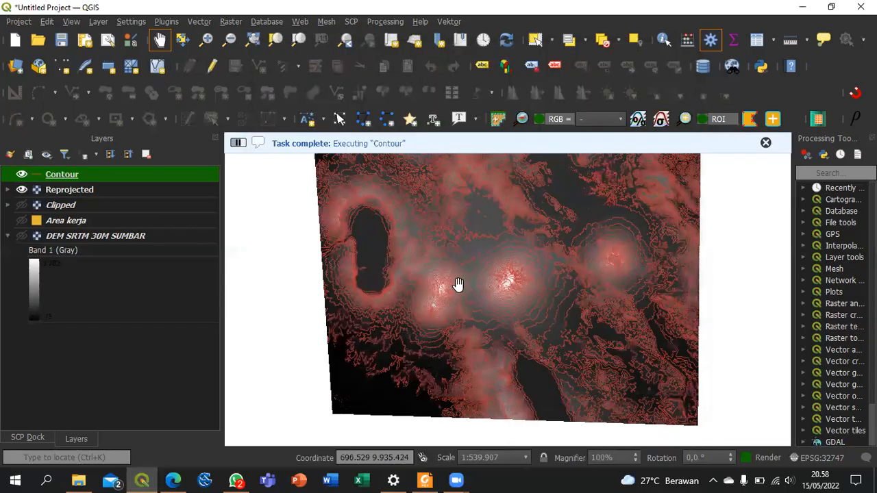
{"action": "scroll", "coordinate": [472, 264], "scroll_direction": "up", "scroll_amount": 1}
{"action": "scroll", "coordinate": [472, 265], "scroll_direction": "up", "scroll_amount": 1}
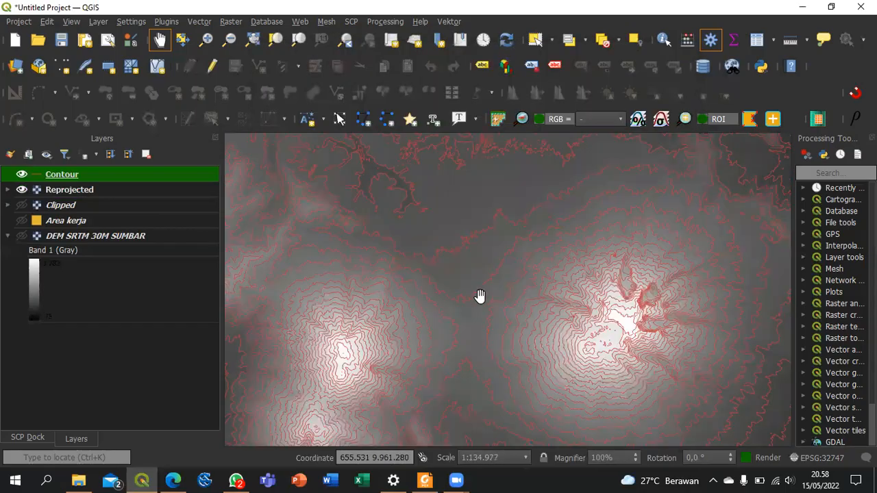
{"action": "scroll", "coordinate": [470, 334], "scroll_direction": "down", "scroll_amount": 3}
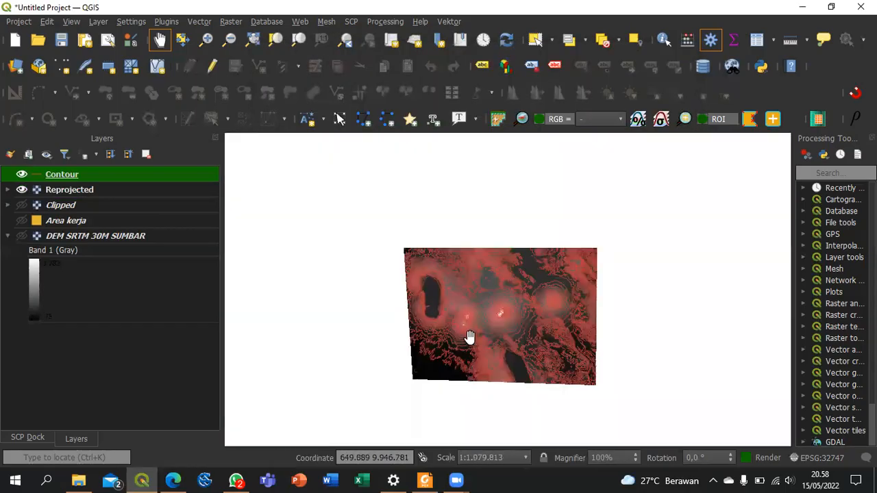
{"action": "scroll", "coordinate": [470, 337], "scroll_direction": "up", "scroll_amount": 1}
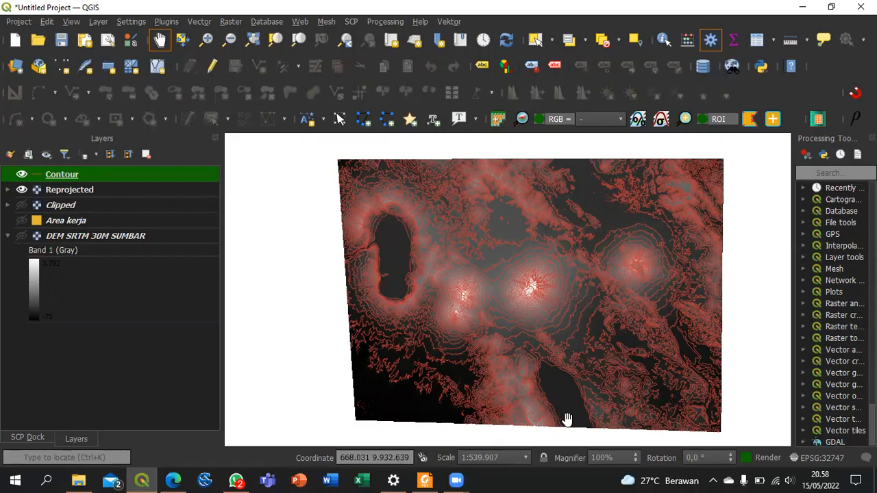
{"action": "left_click", "coordinate": [21, 189]}
Step: Enable Single Labels on the Contour layer using the ELEV field as the label value
{"action": "right_click", "coordinate": [63, 177]}
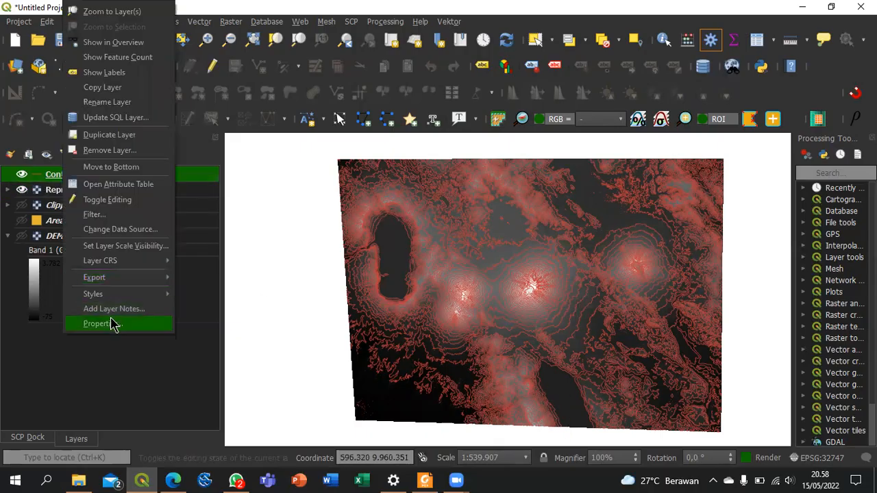
{"action": "left_click", "coordinate": [240, 171]}
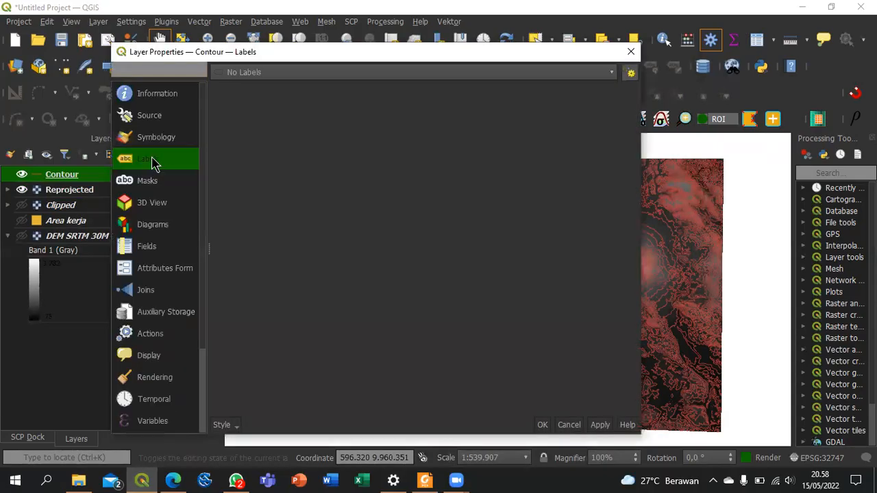
{"action": "left_click", "coordinate": [303, 71]}
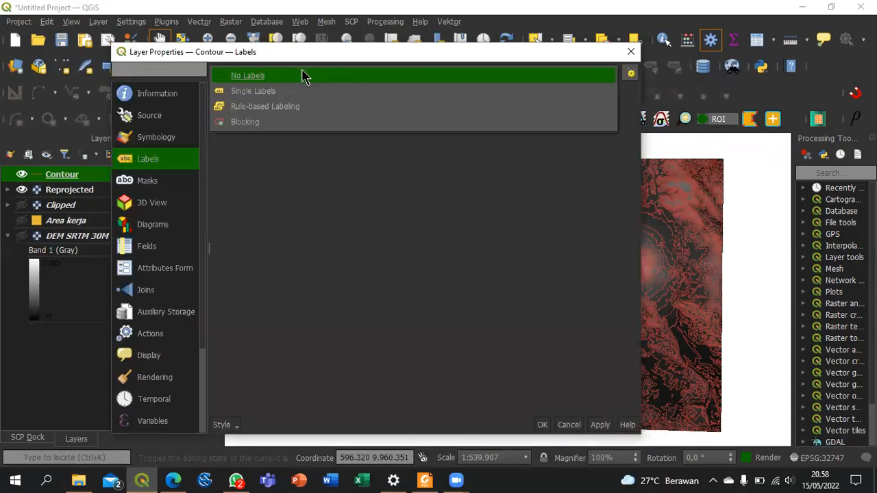
{"action": "left_click", "coordinate": [297, 93]}
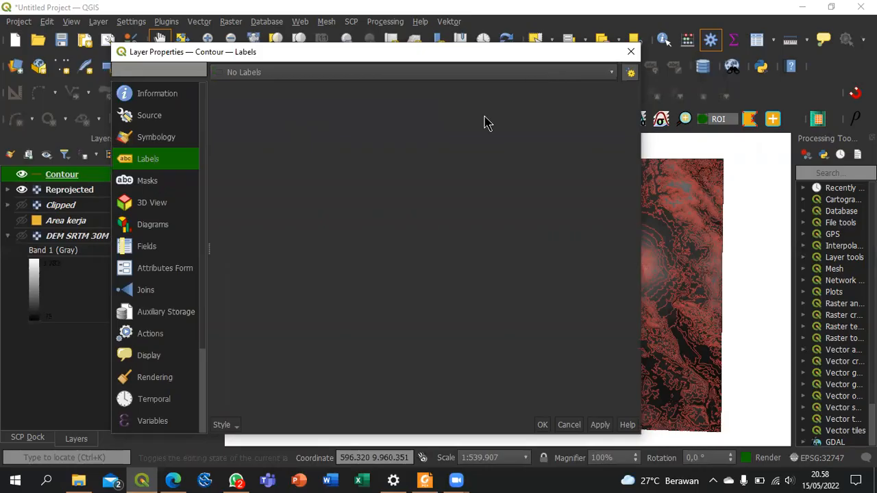
{"action": "left_click", "coordinate": [611, 94]}
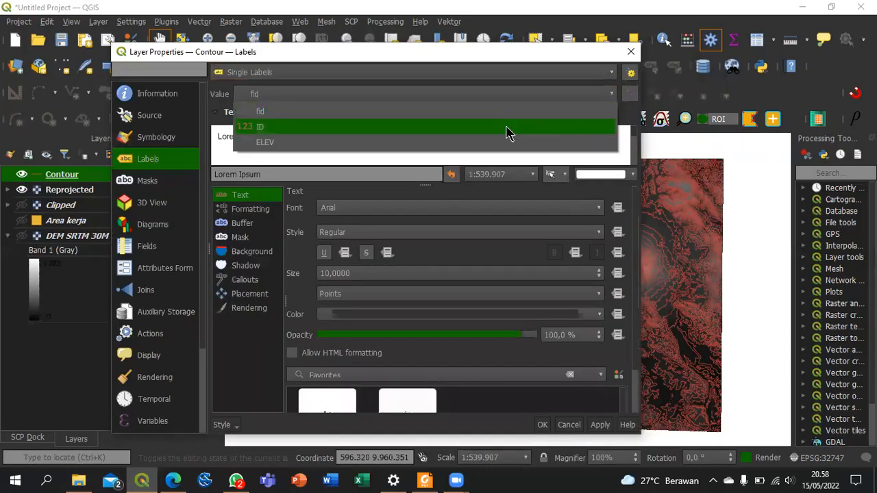
{"action": "left_click", "coordinate": [489, 144]}
{"action": "left_click", "coordinate": [600, 425]}
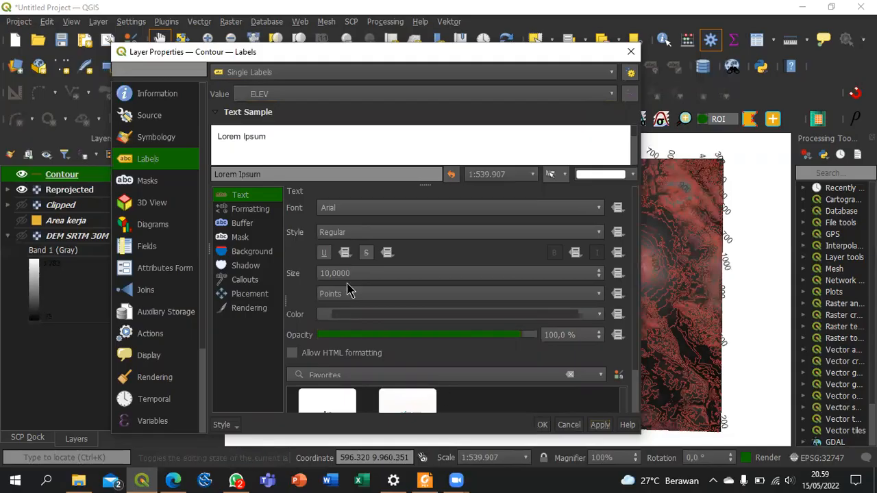
Step: Set the contour label text size to 9 points and confirm the layer properties
{"action": "left_click", "coordinate": [599, 274]}
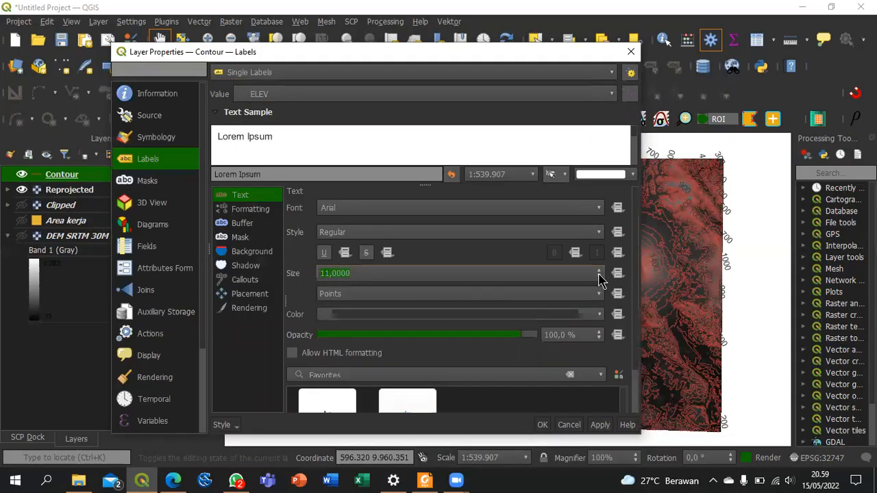
{"action": "left_click", "coordinate": [599, 274]}
{"action": "left_click", "coordinate": [599, 273]}
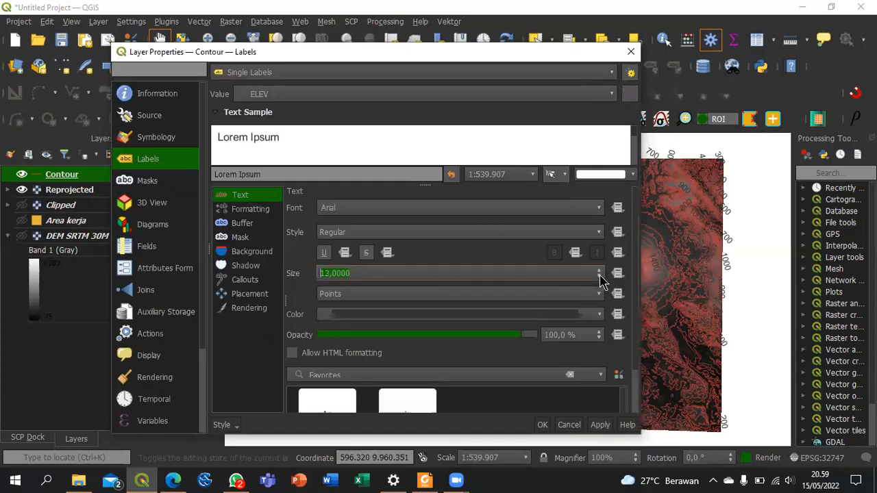
{"action": "type", "text": "9"}
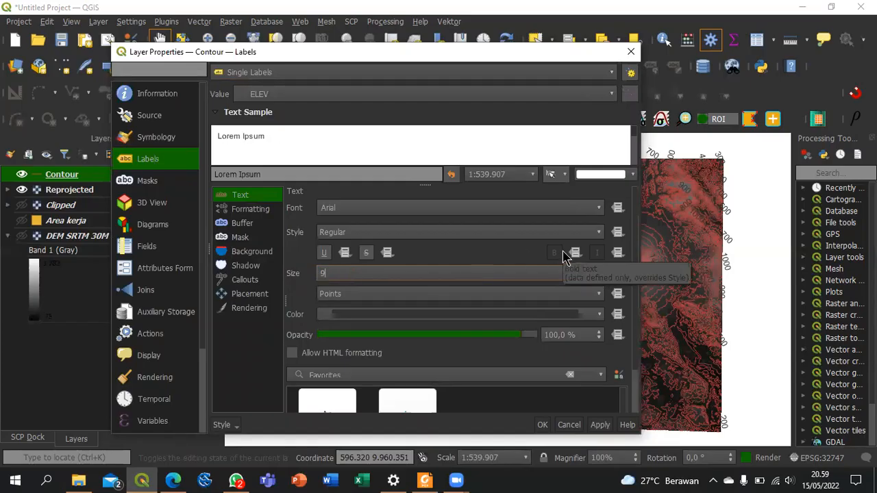
{"action": "left_click", "coordinate": [599, 425]}
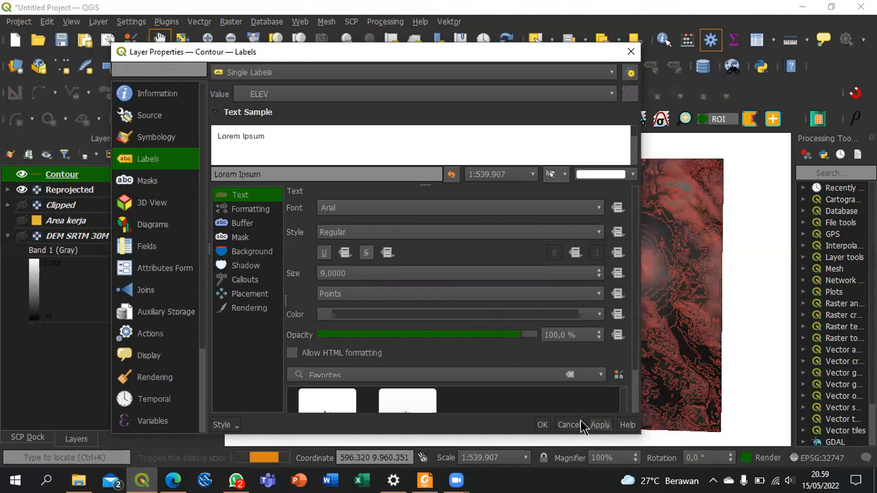
{"action": "left_click", "coordinate": [543, 425]}
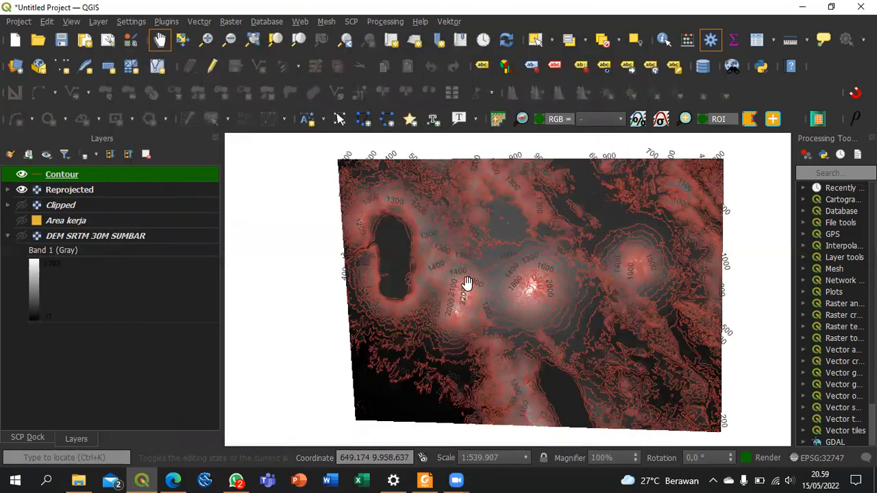
{"action": "scroll", "coordinate": [466, 282], "scroll_direction": "up", "scroll_amount": 1}
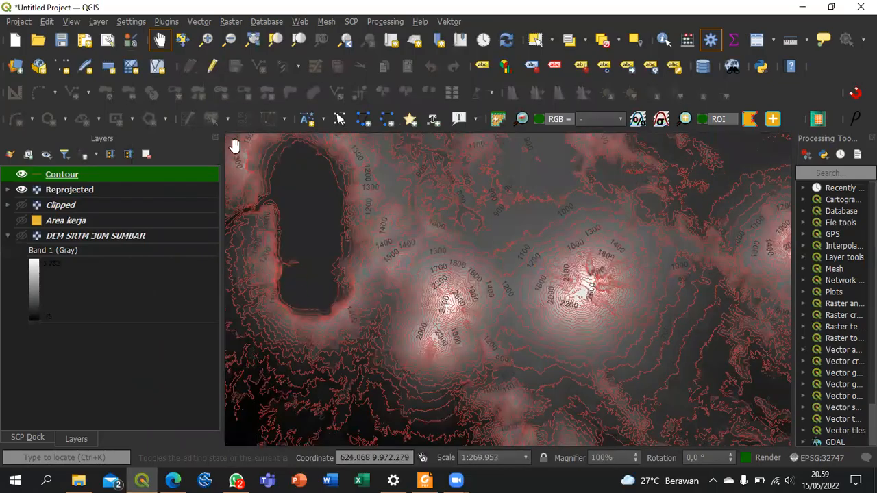
Step: Start a raster Slope analysis with the Reprojected raster as its input layer
{"action": "left_click", "coordinate": [231, 22]}
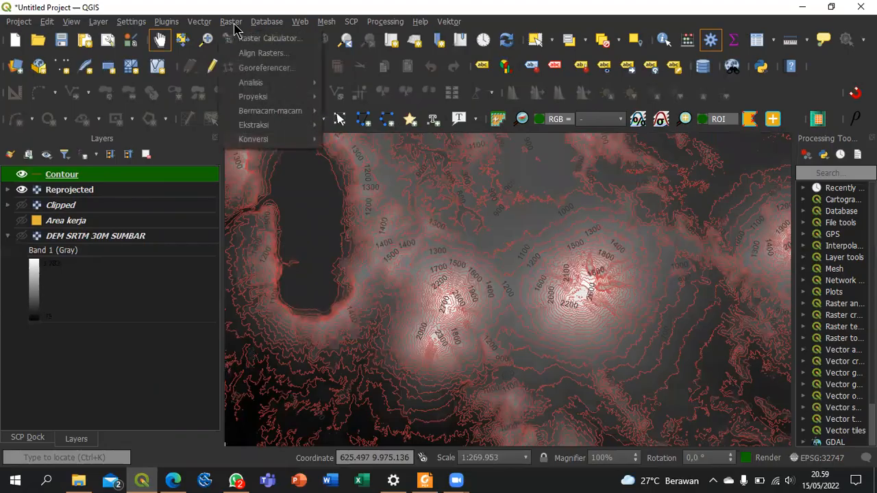
{"action": "mouse_move", "coordinate": [293, 83]}
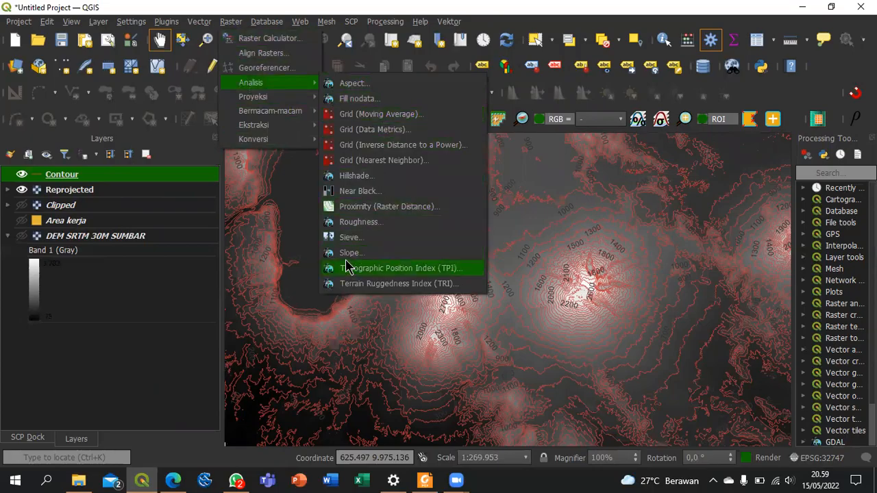
{"action": "left_click", "coordinate": [368, 254]}
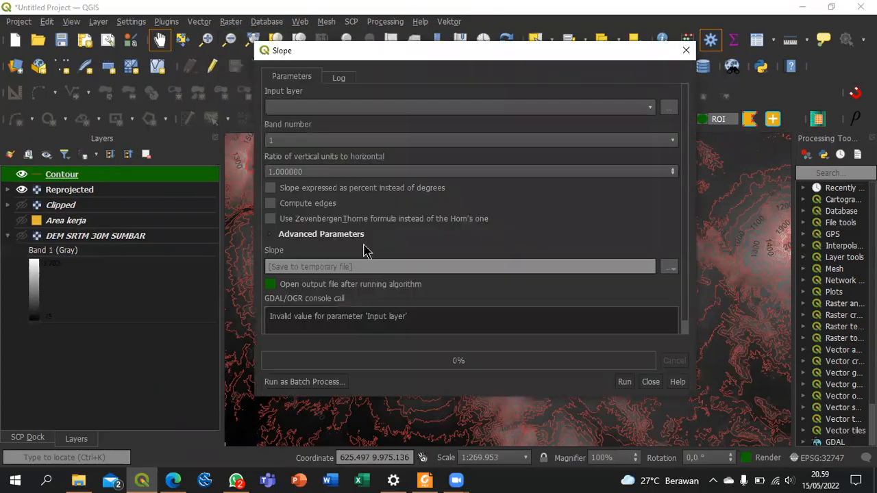
{"action": "left_click", "coordinate": [413, 110]}
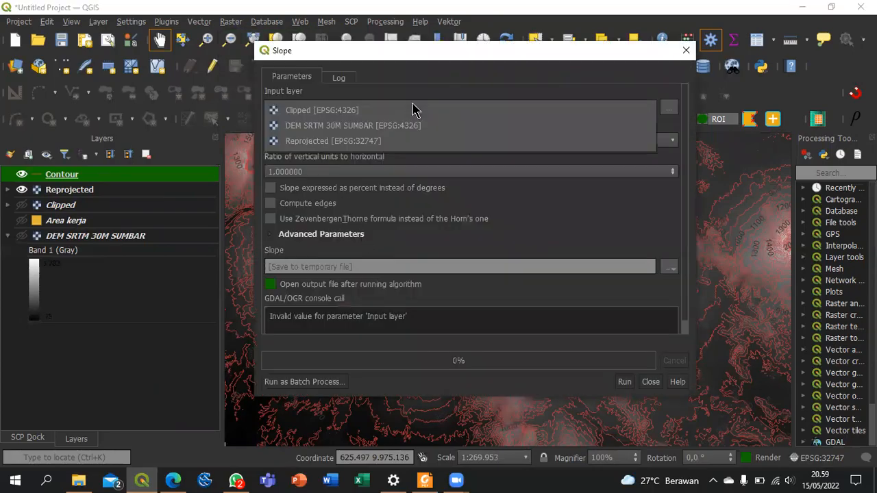
{"action": "left_click", "coordinate": [396, 146]}
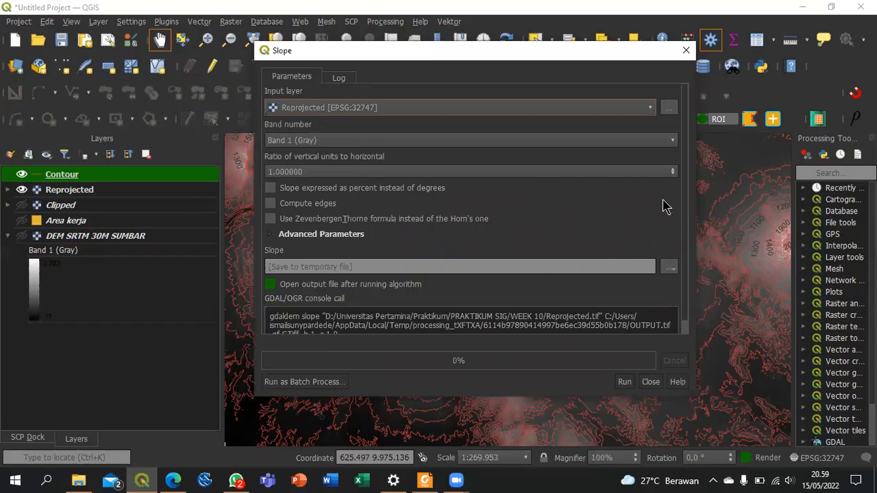
Step: Save the slope output as Slope.tif in the WEEK 10 folder, run the analysis and close its dialog
{"action": "scroll", "coordinate": [663, 200], "scroll_direction": "down", "scroll_amount": 1}
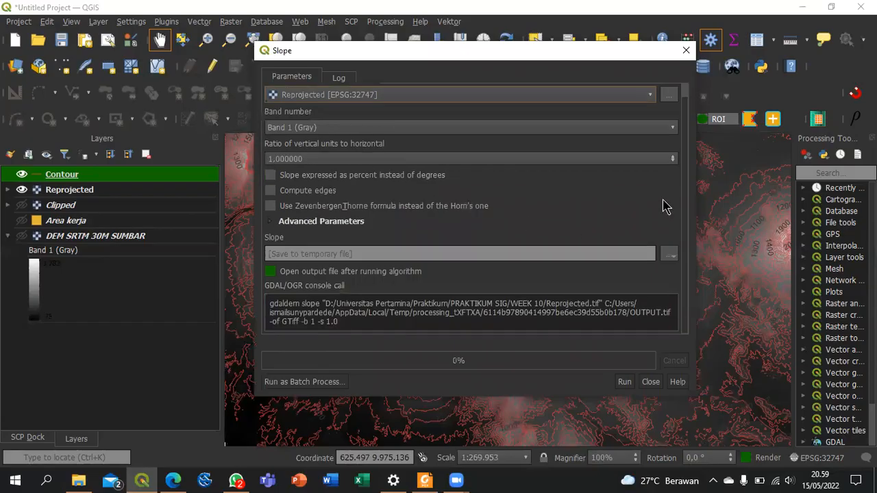
{"action": "left_click", "coordinate": [669, 255]}
{"action": "left_click", "coordinate": [681, 286]}
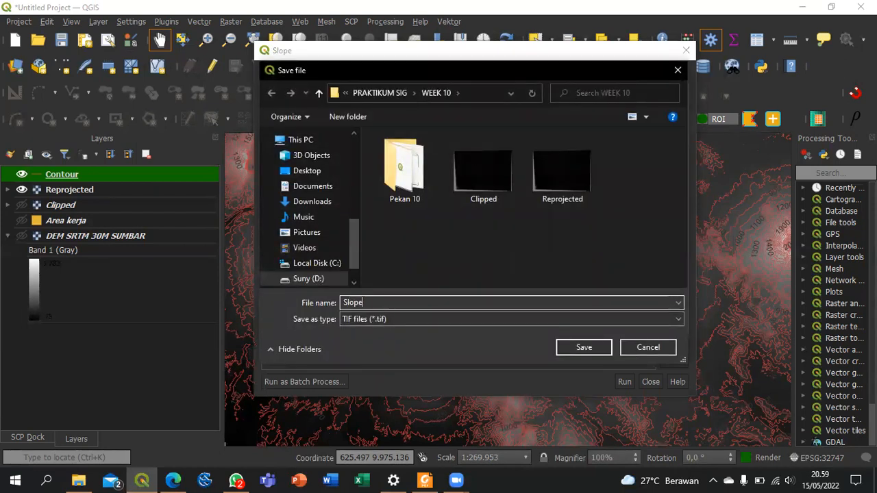
{"action": "left_click", "coordinate": [584, 348]}
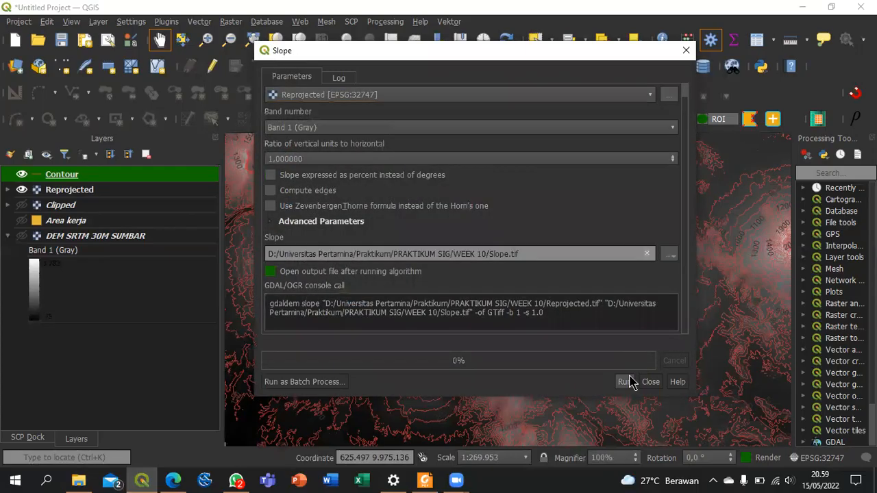
{"action": "left_click", "coordinate": [625, 382]}
{"action": "left_click", "coordinate": [650, 382]}
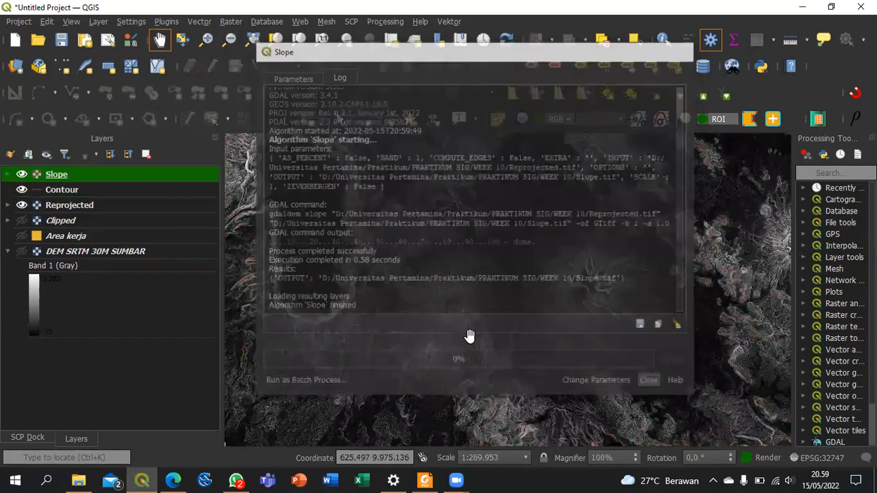
{"action": "scroll", "coordinate": [431, 286], "scroll_direction": "up", "scroll_amount": 1}
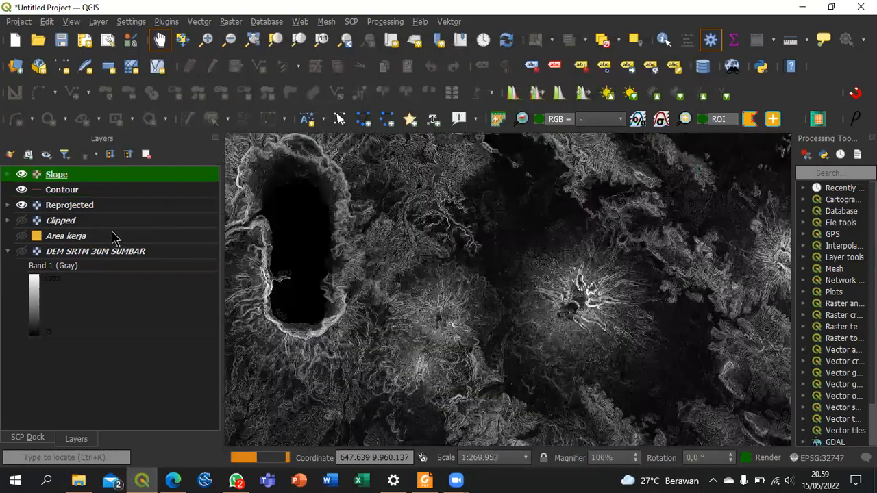
Step: Set the Slope layer's render type to Singleband pseudocolor in its symbology properties and widen the dialog to show all settings
{"action": "right_click", "coordinate": [70, 183]}
{"action": "left_click", "coordinate": [190, 424]}
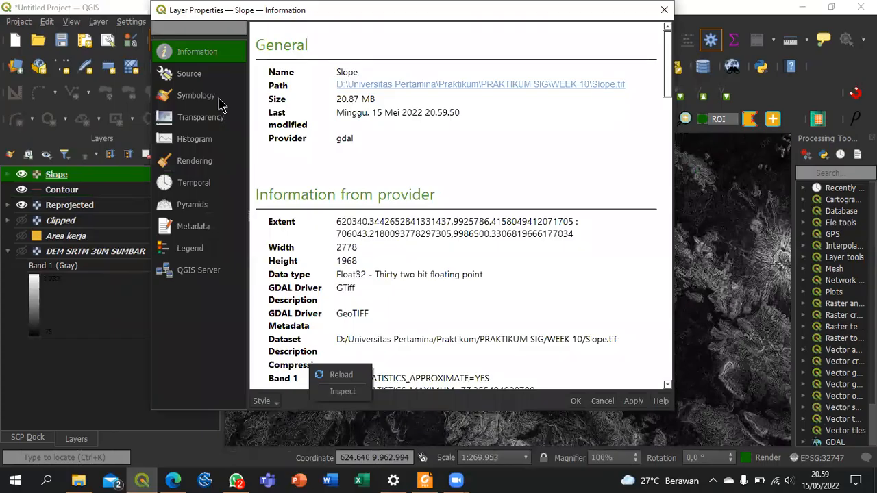
{"action": "left_click", "coordinate": [222, 99]}
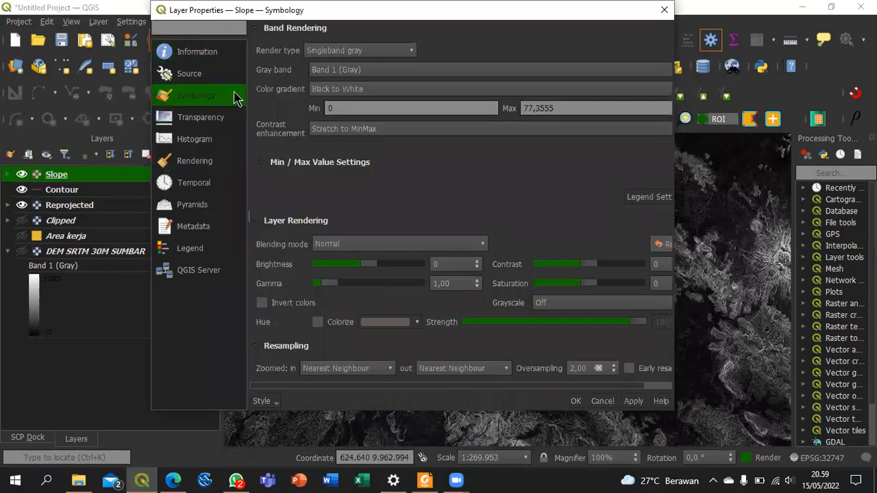
{"action": "left_click", "coordinate": [388, 52]}
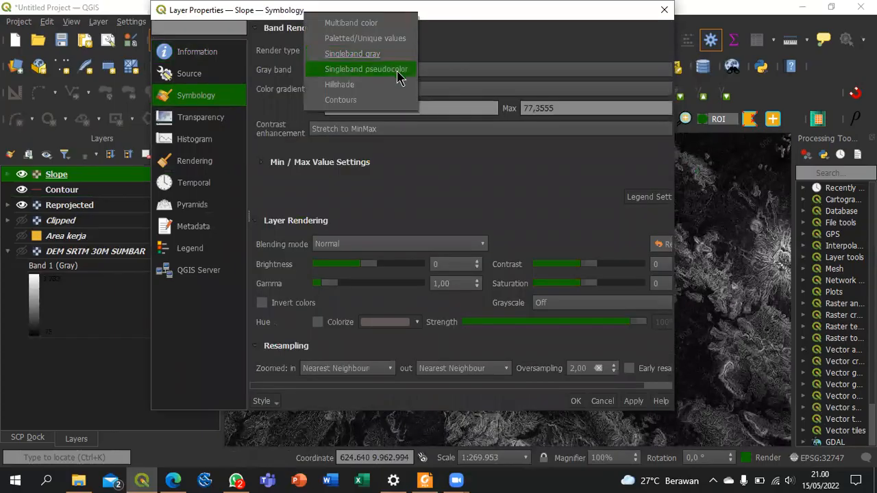
{"action": "left_click", "coordinate": [399, 75]}
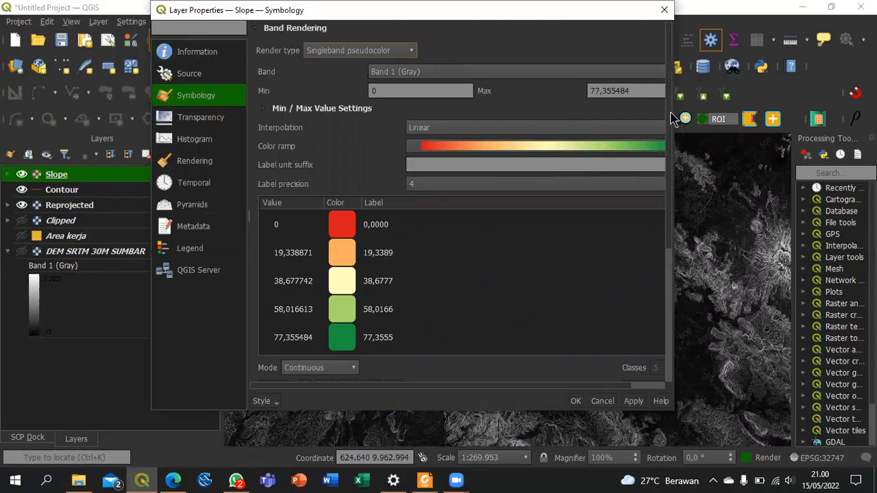
{"action": "left_click_drag", "start_coordinate": [673, 120], "coordinate": [771, 117]}
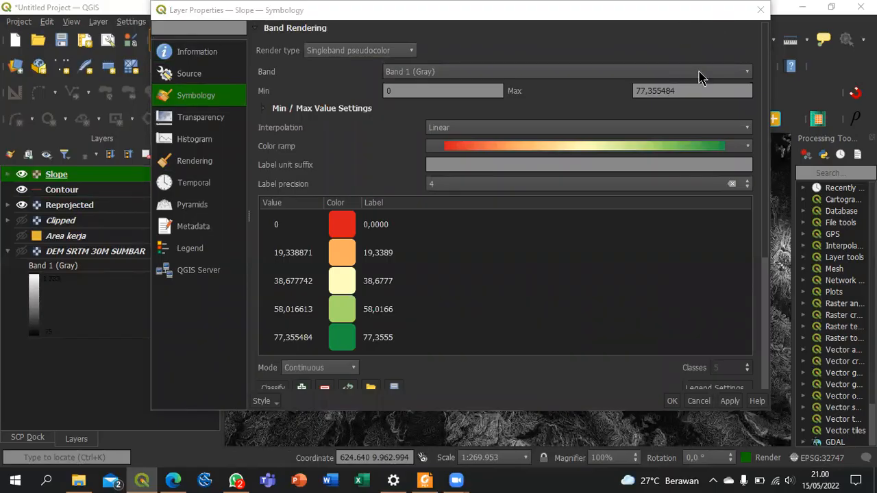
{"action": "left_click_drag", "start_coordinate": [715, 10], "coordinate": [663, 58]}
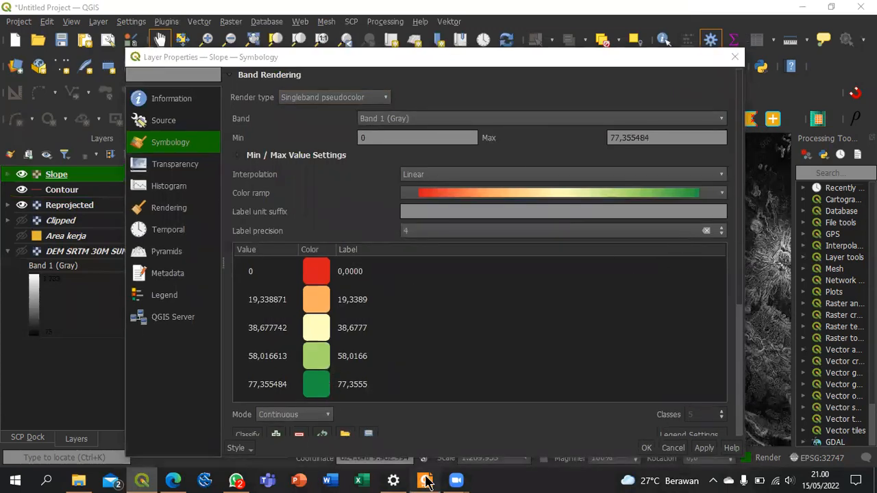
Step: Switch to Foxit PDF Reader, consult the van Zuidam (1985) slope classification table in Modul Praktikum.pdf, and return to QGIS
{"action": "left_click", "coordinate": [425, 479]}
{"action": "scroll", "coordinate": [341, 254], "scroll_direction": "up", "scroll_amount": 10}
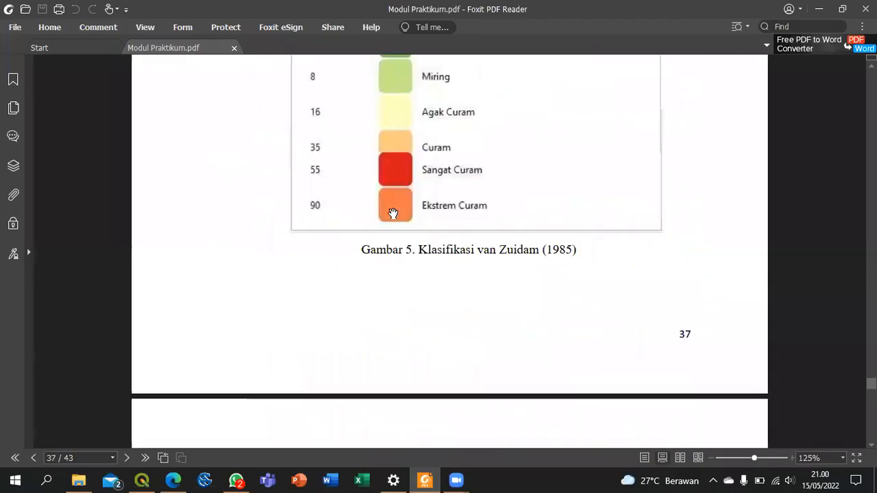
{"action": "scroll", "coordinate": [381, 241], "scroll_direction": "down", "scroll_amount": 1}
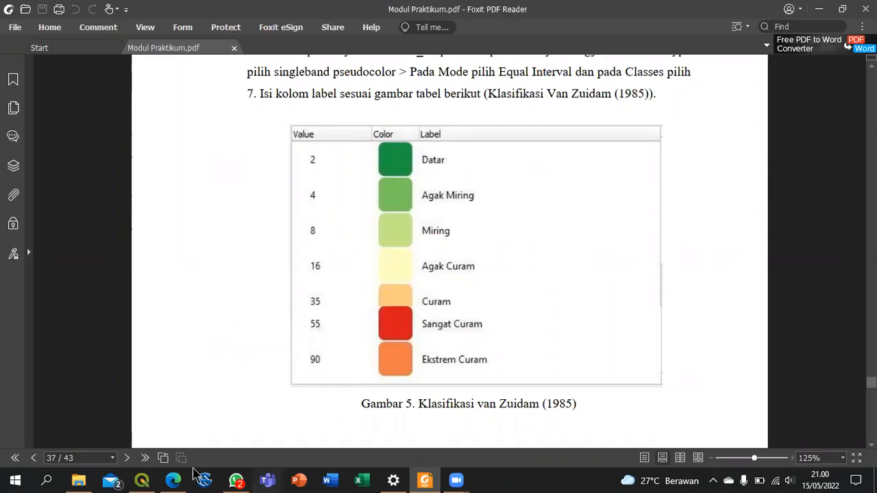
{"action": "left_click", "coordinate": [142, 480]}
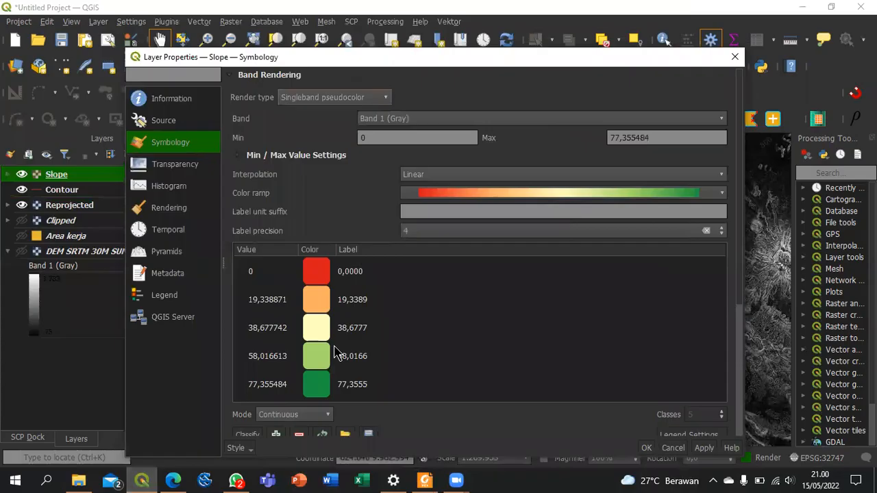
Step: Set the Slope layer's classification mode to Equal Interval with 7 classes
{"action": "left_click", "coordinate": [297, 415]}
{"action": "left_click", "coordinate": [304, 436]}
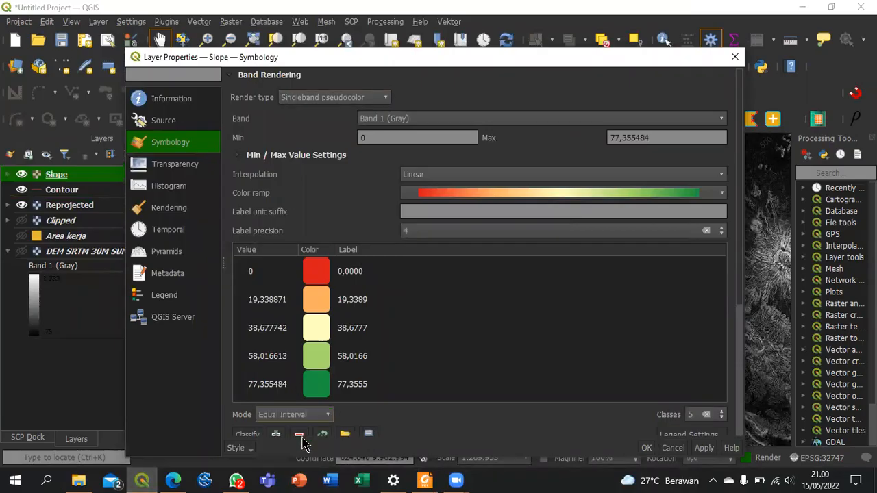
{"action": "key", "text": "Tab"}
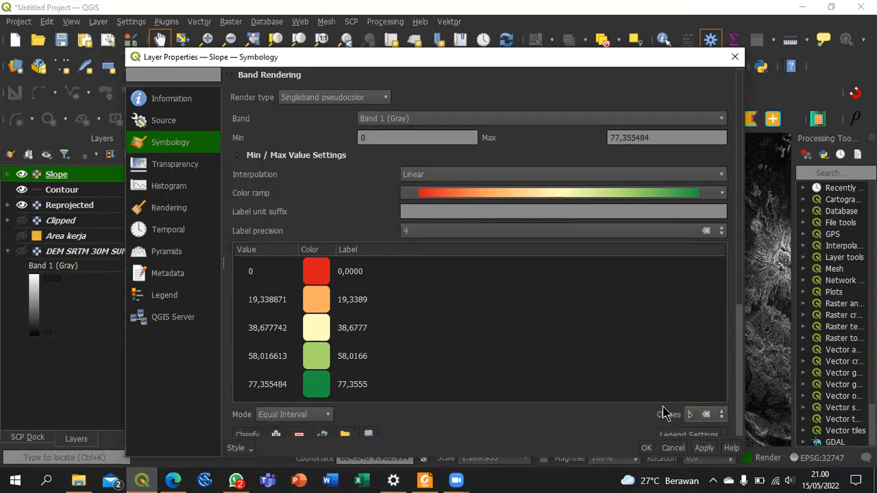
{"action": "type", "text": "7"}
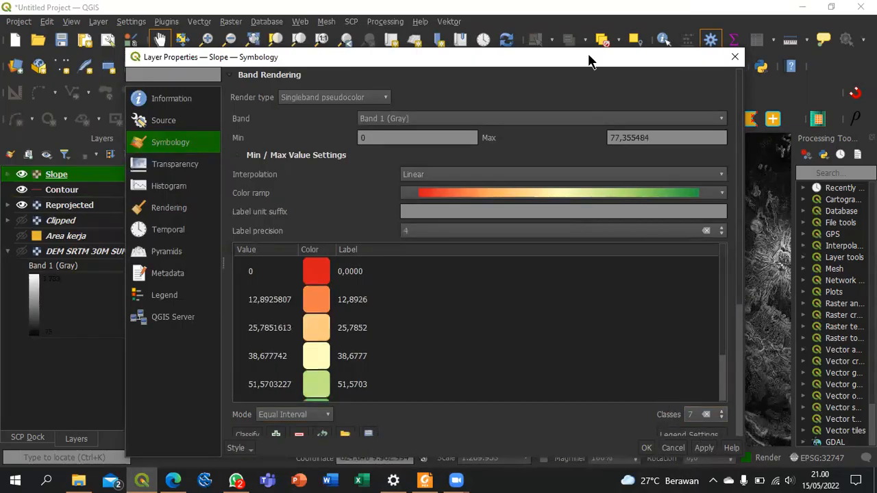
Step: Invert the Slope layer's color ramp so it runs from green to red, and apply and confirm the layer properties
{"action": "left_click_drag", "start_coordinate": [586, 60], "coordinate": [587, 38]}
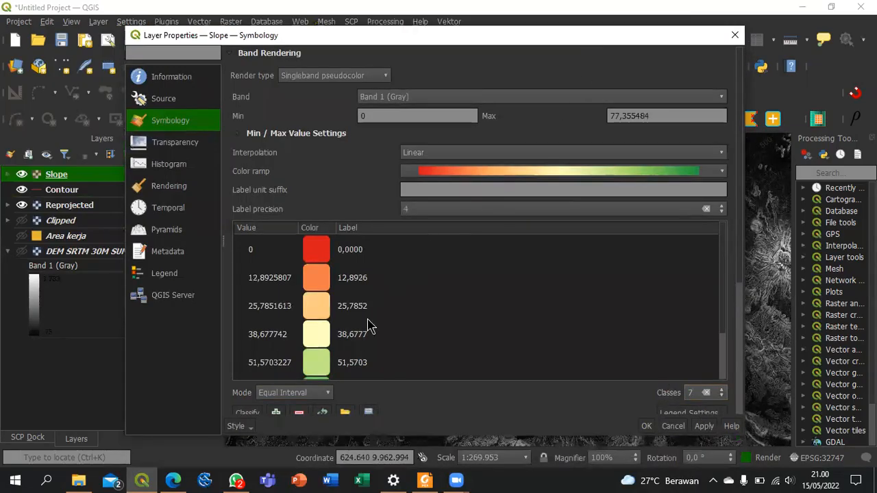
{"action": "scroll", "coordinate": [369, 328], "scroll_direction": "down", "scroll_amount": 4}
{"action": "scroll", "coordinate": [370, 326], "scroll_direction": "up", "scroll_amount": 3}
{"action": "left_click", "coordinate": [721, 171]}
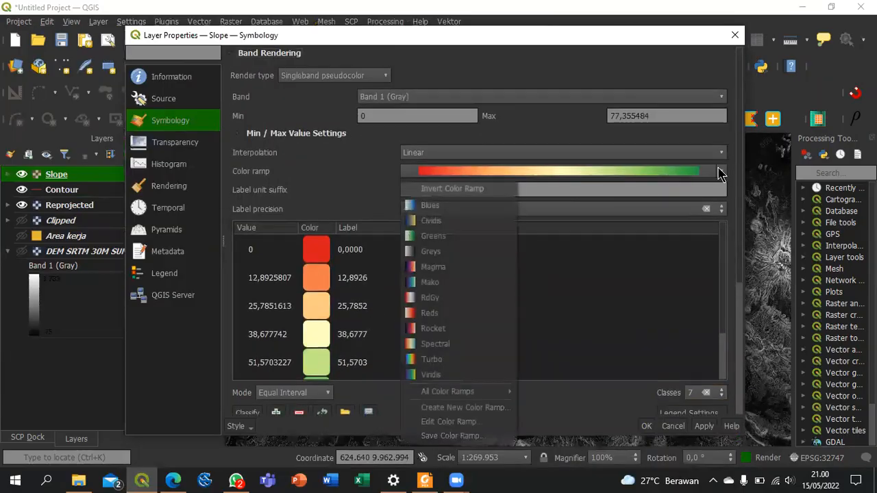
{"action": "left_click", "coordinate": [458, 192]}
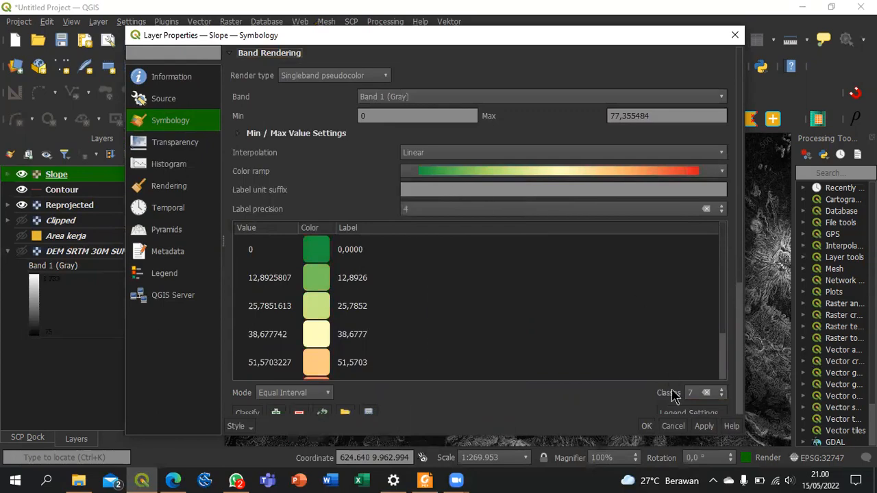
{"action": "left_click", "coordinate": [712, 432]}
{"action": "left_click", "coordinate": [646, 426]}
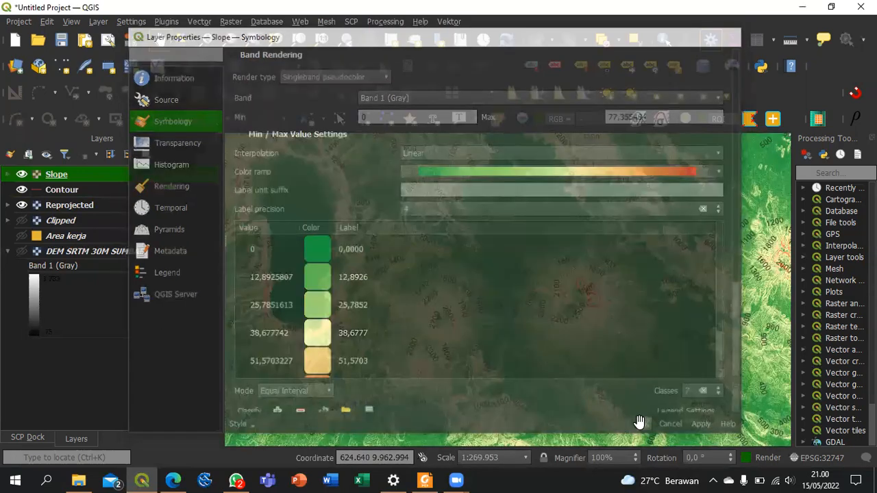
Step: Examine the slope colours across the map, focusing on the two lakes, their steep rims and the volcanic peak
{"action": "scroll", "coordinate": [313, 287], "scroll_direction": "down", "scroll_amount": 1}
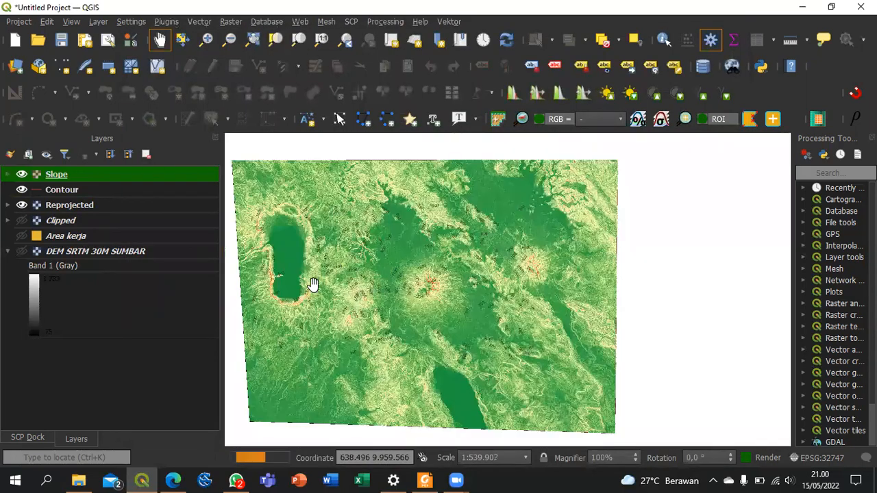
{"action": "scroll", "coordinate": [348, 339], "scroll_direction": "down", "scroll_amount": 1}
{"action": "scroll", "coordinate": [363, 309], "scroll_direction": "up", "scroll_amount": 1}
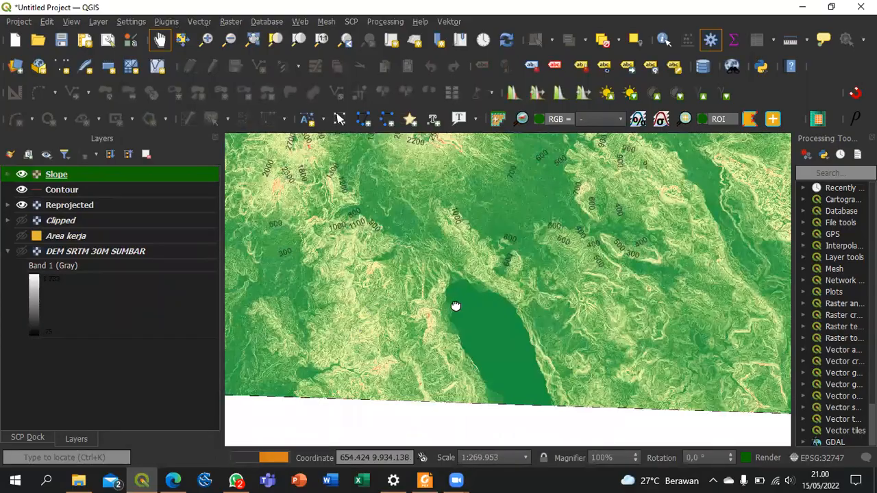
{"action": "left_click_drag", "start_coordinate": [456, 305], "coordinate": [548, 308]}
{"action": "scroll", "coordinate": [589, 336], "scroll_direction": "up", "scroll_amount": 1}
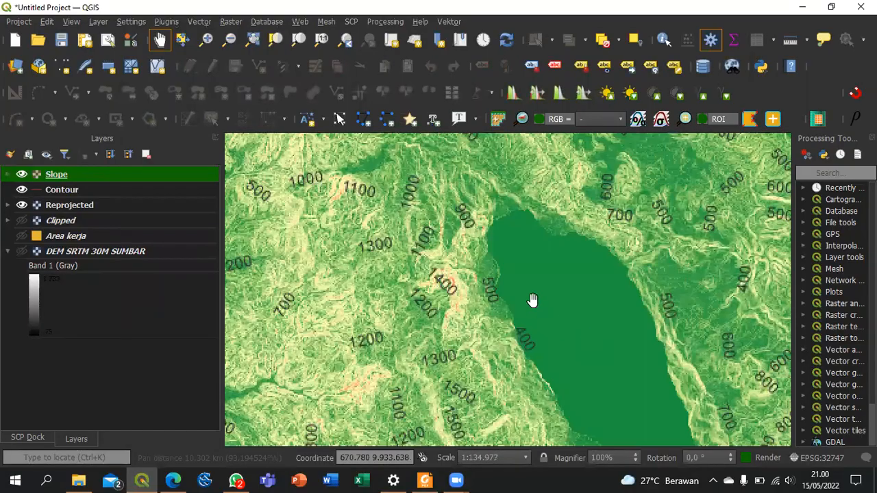
{"action": "scroll", "coordinate": [574, 307], "scroll_direction": "down", "scroll_amount": 1}
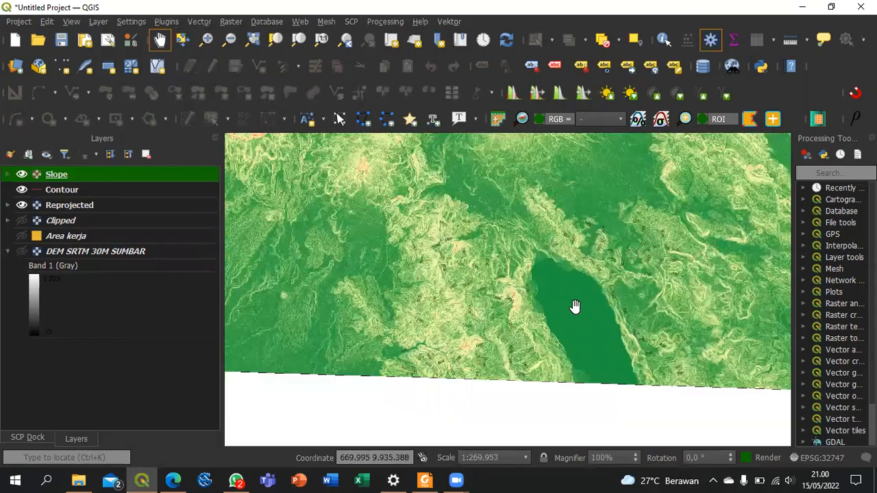
{"action": "left_click_drag", "start_coordinate": [490, 304], "coordinate": [342, 323]}
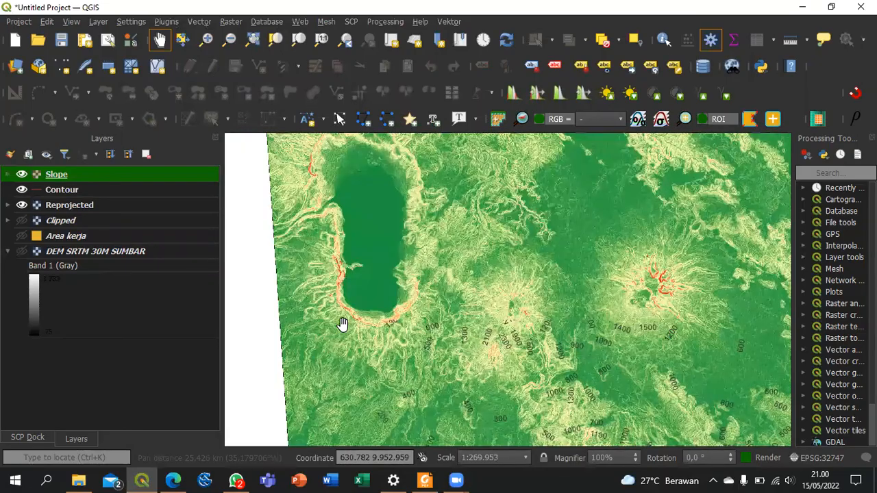
{"action": "scroll", "coordinate": [343, 324], "scroll_direction": "up", "scroll_amount": 3}
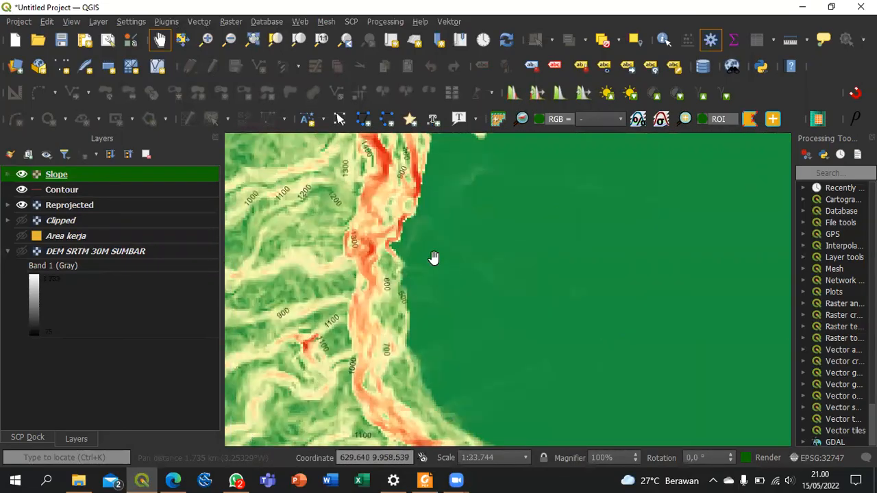
{"action": "scroll", "coordinate": [521, 291], "scroll_direction": "down", "scroll_amount": 1}
{"action": "scroll", "coordinate": [615, 308], "scroll_direction": "down", "scroll_amount": 1}
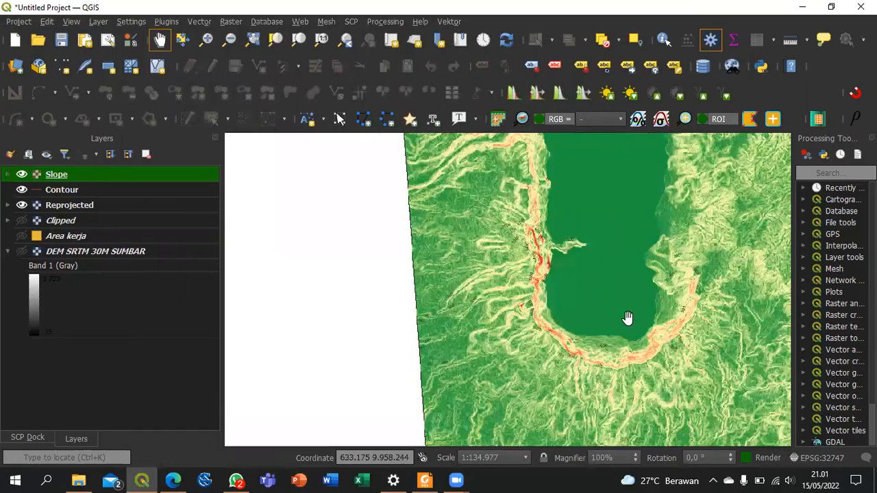
{"action": "scroll", "coordinate": [625, 315], "scroll_direction": "down", "scroll_amount": 2}
{"action": "left_click_drag", "start_coordinate": [703, 293], "coordinate": [576, 270]}
{"action": "scroll", "coordinate": [647, 267], "scroll_direction": "up", "scroll_amount": 2}
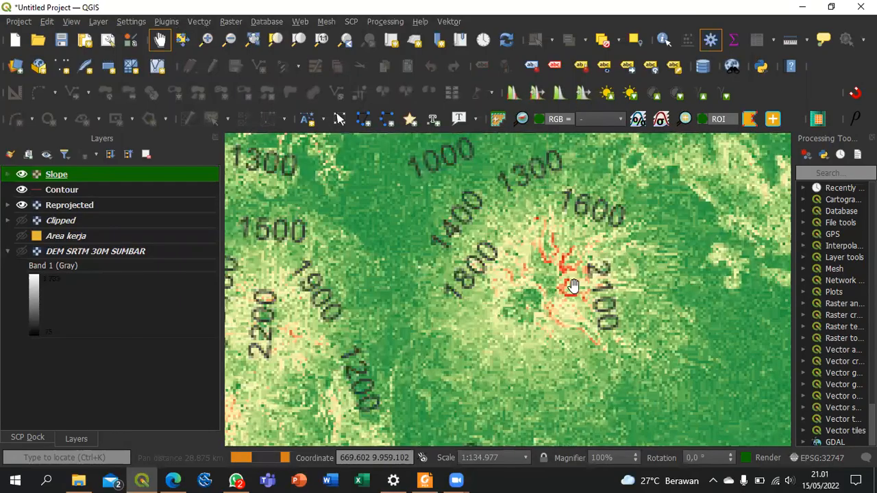
{"action": "scroll", "coordinate": [535, 264], "scroll_direction": "up", "scroll_amount": 1}
{"action": "scroll", "coordinate": [554, 258], "scroll_direction": "up", "scroll_amount": 1}
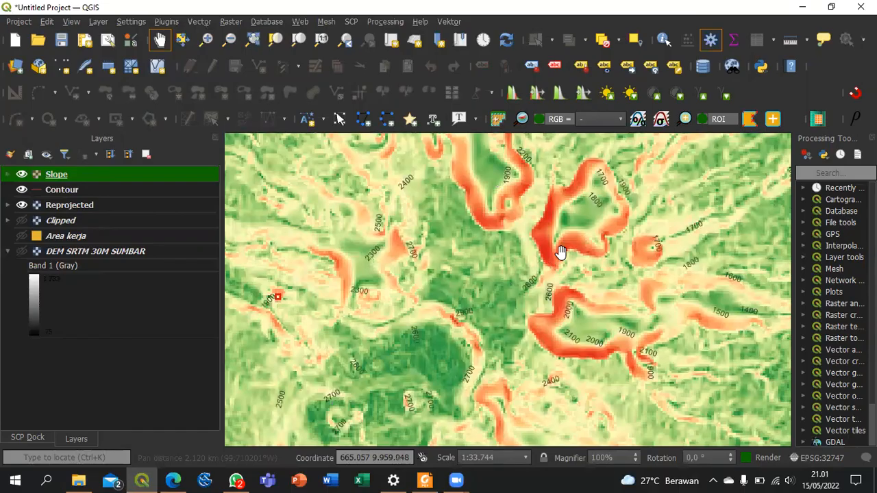
Step: Reopen the Slope layer's symbology properties, consult the van Zuidam (1985) table in Foxit PDF Reader, and return to QGIS
{"action": "scroll", "coordinate": [558, 263], "scroll_direction": "down", "scroll_amount": 1}
{"action": "scroll", "coordinate": [553, 279], "scroll_direction": "up", "scroll_amount": 1}
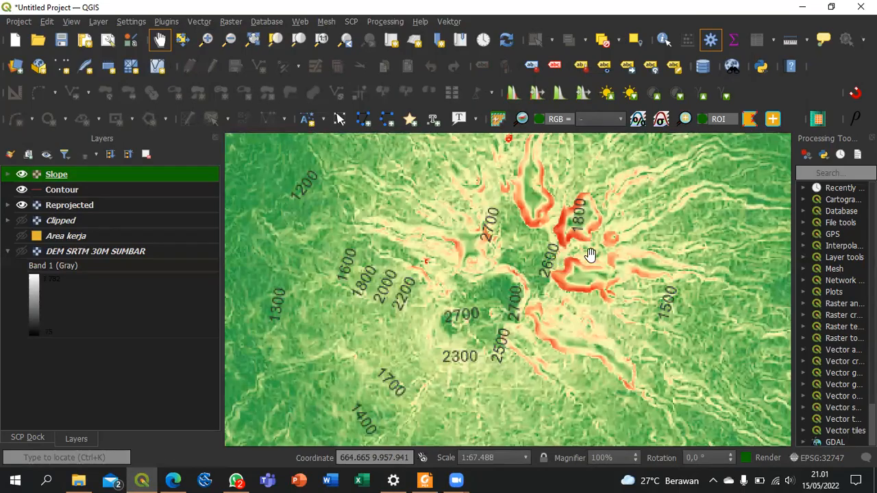
{"action": "scroll", "coordinate": [560, 277], "scroll_direction": "down", "scroll_amount": 2}
{"action": "scroll", "coordinate": [531, 293], "scroll_direction": "down", "scroll_amount": 1}
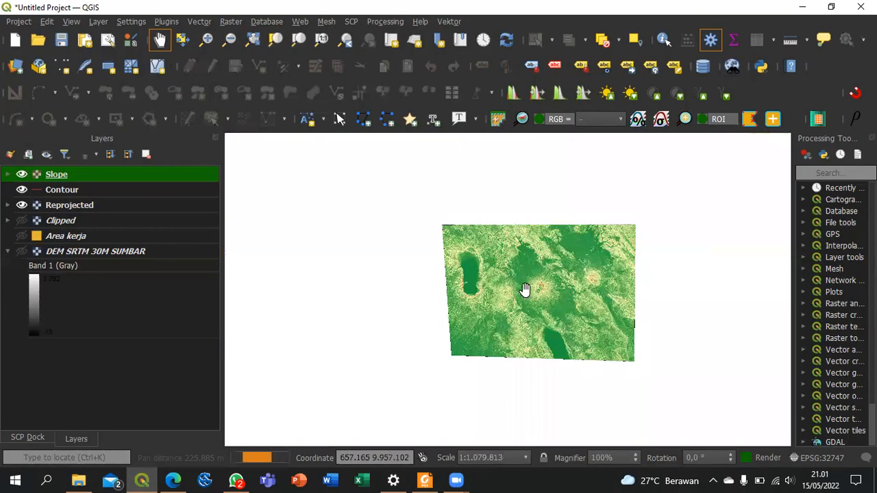
{"action": "right_click", "coordinate": [74, 175]}
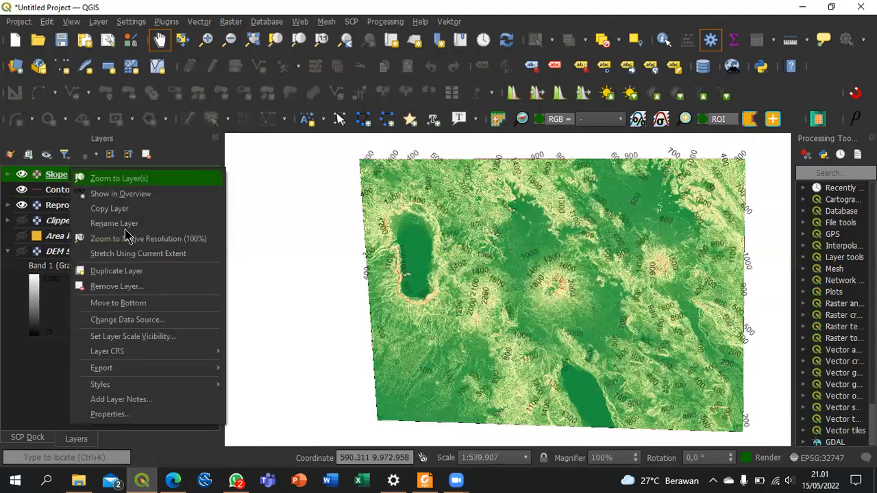
{"action": "left_click", "coordinate": [133, 418]}
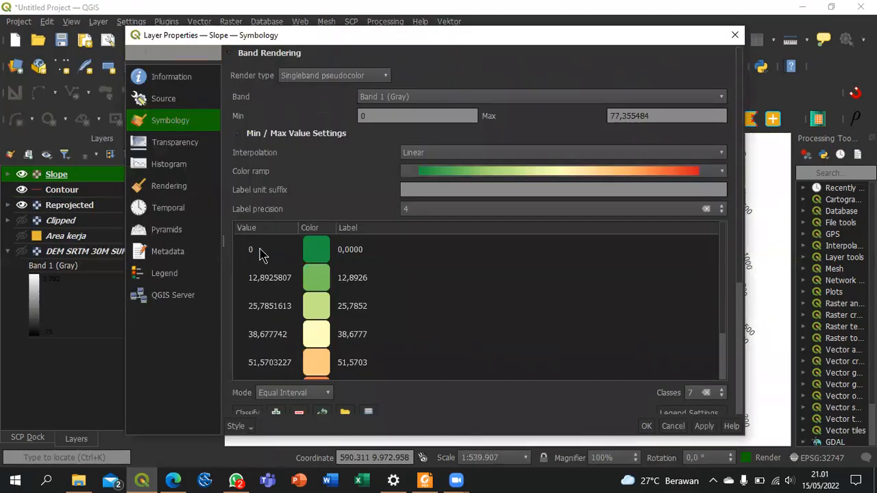
{"action": "left_click", "coordinate": [426, 481]}
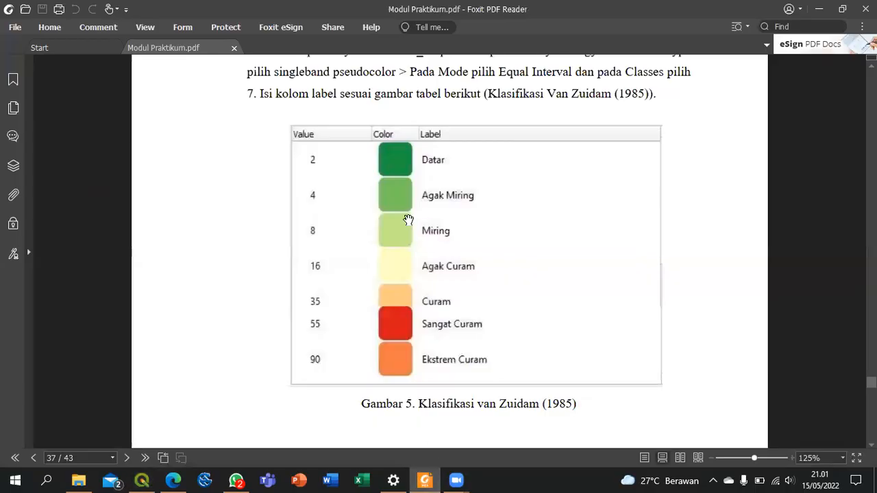
{"action": "left_click", "coordinate": [424, 481]}
Step: Set the first Slope class to value 2 with the label Datar, and confirm the layer properties
{"action": "left_click", "coordinate": [266, 253]}
{"action": "double_click", "coordinate": [266, 252]}
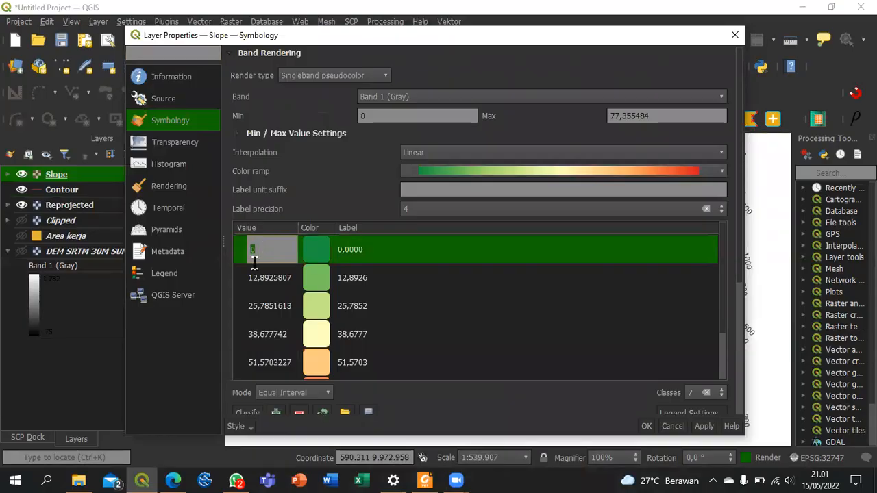
{"action": "double_click", "coordinate": [367, 251]}
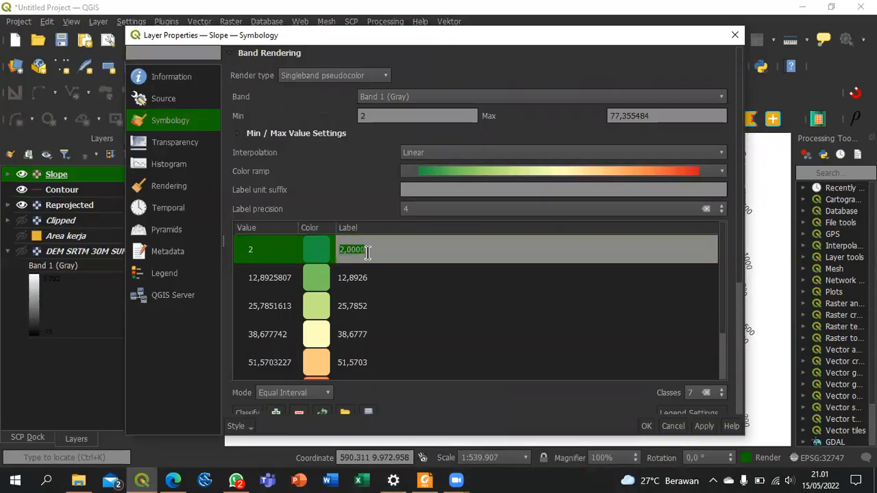
{"action": "type", "text": "Datar"}
{"action": "scroll", "coordinate": [393, 284], "scroll_direction": "down", "scroll_amount": 3}
{"action": "scroll", "coordinate": [397, 285], "scroll_direction": "up", "scroll_amount": 2}
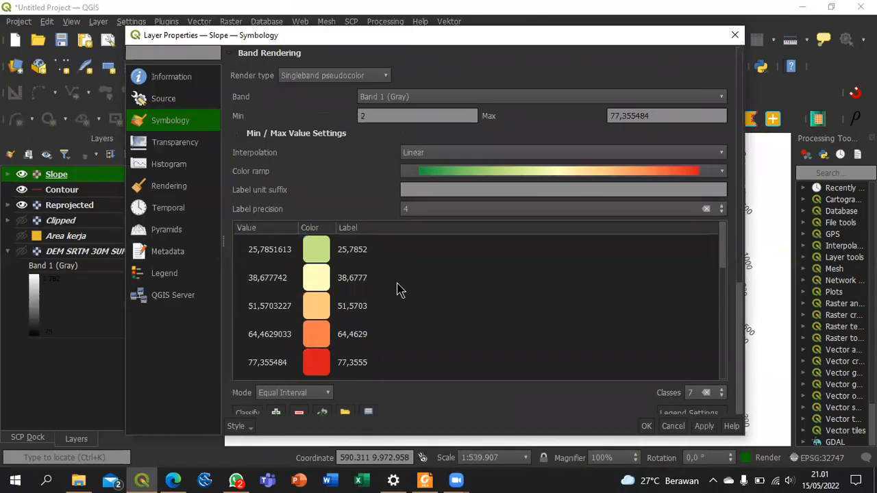
{"action": "scroll", "coordinate": [569, 326], "scroll_direction": "down", "scroll_amount": 2}
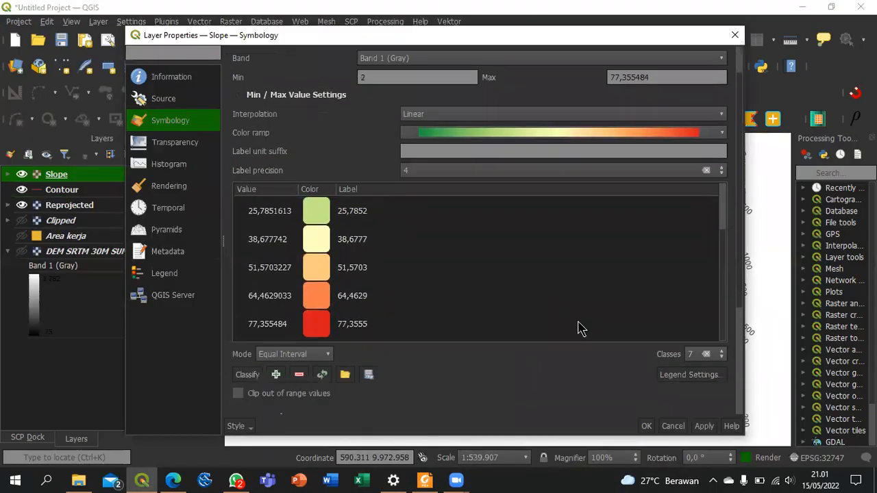
{"action": "scroll", "coordinate": [727, 263], "scroll_direction": "up", "scroll_amount": 1}
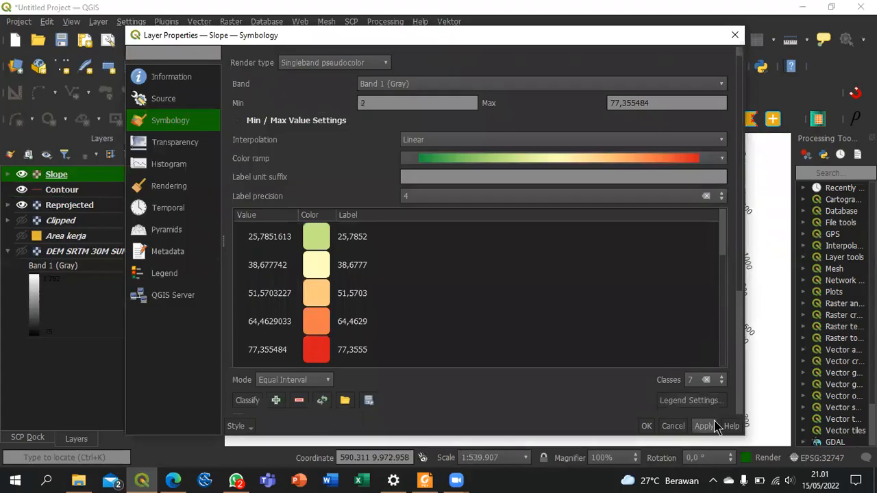
{"action": "left_click", "coordinate": [646, 426]}
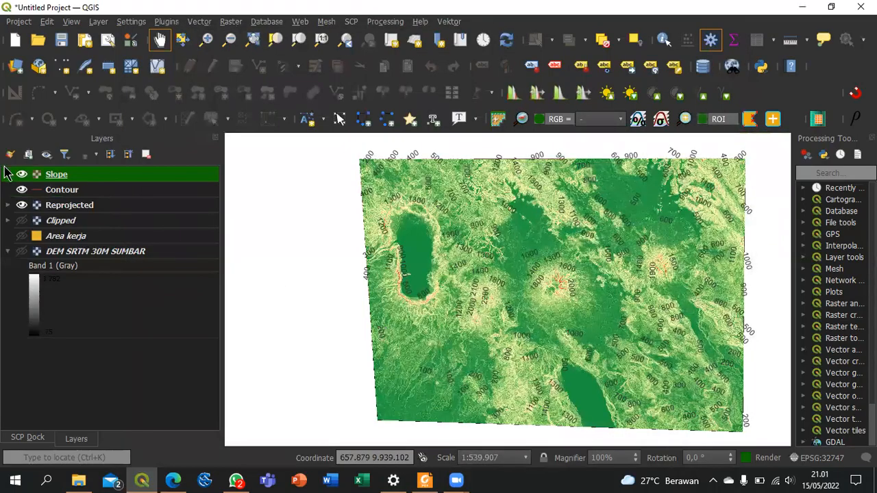
Step: Check the Slope layer's legend in the layer list, collapse it again, and view the slope map around the lake and volcanoes
{"action": "left_click", "coordinate": [7, 174]}
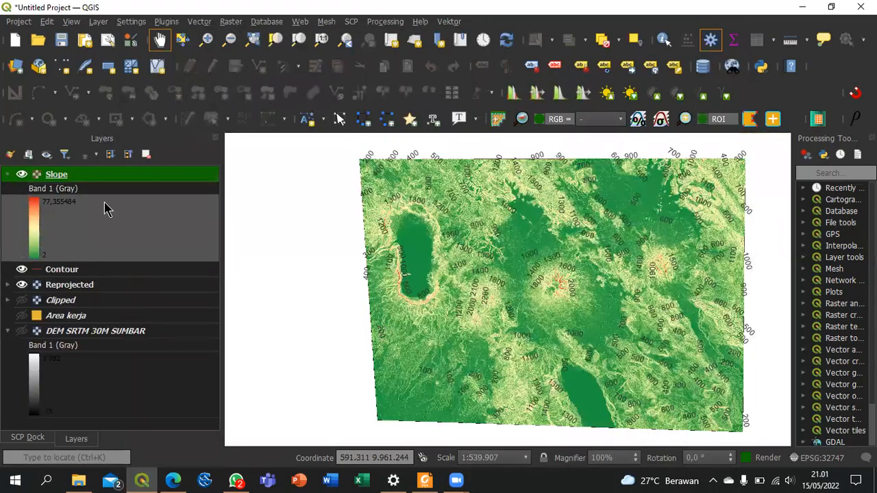
{"action": "left_click", "coordinate": [7, 176]}
{"action": "scroll", "coordinate": [472, 267], "scroll_direction": "down", "scroll_amount": 1}
{"action": "scroll", "coordinate": [480, 274], "scroll_direction": "up", "scroll_amount": 2}
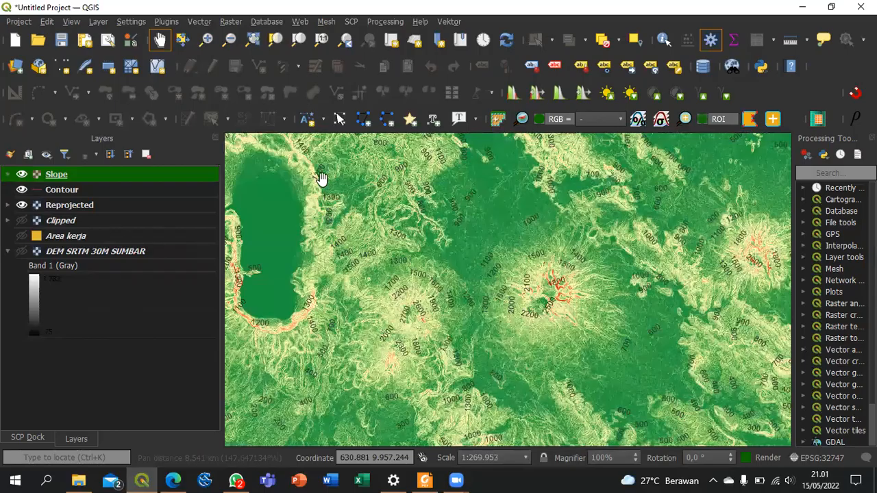
Step: Start the raster Aspect analysis with the Reprojected DEM as the input layer
{"action": "left_click", "coordinate": [228, 25]}
{"action": "mouse_move", "coordinate": [289, 116]}
{"action": "mouse_move", "coordinate": [294, 83]}
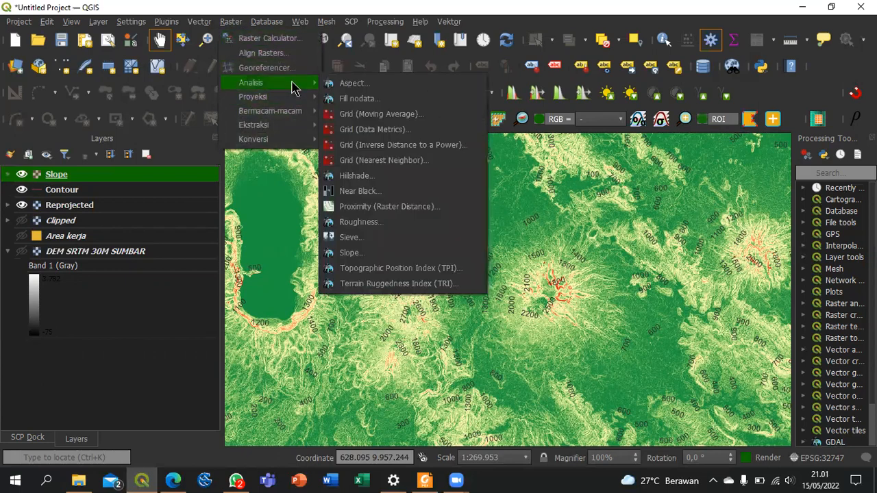
{"action": "left_click", "coordinate": [348, 87]}
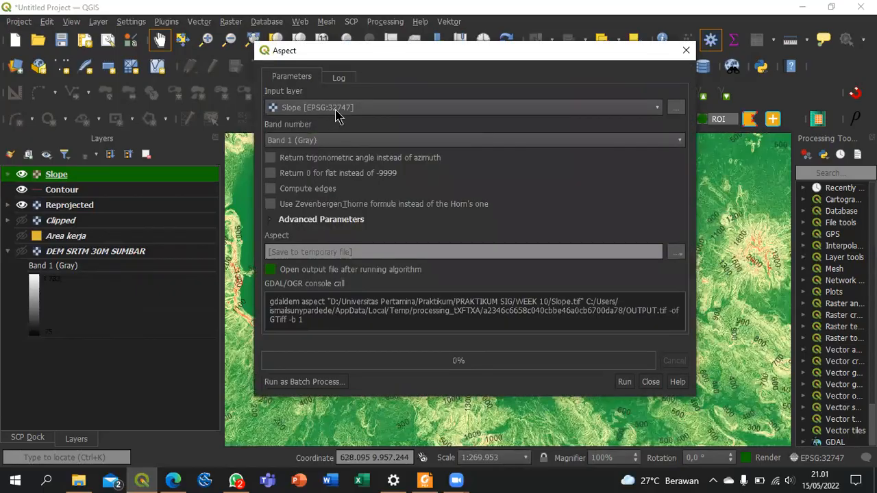
{"action": "left_click", "coordinate": [336, 111]}
{"action": "left_click", "coordinate": [340, 95]}
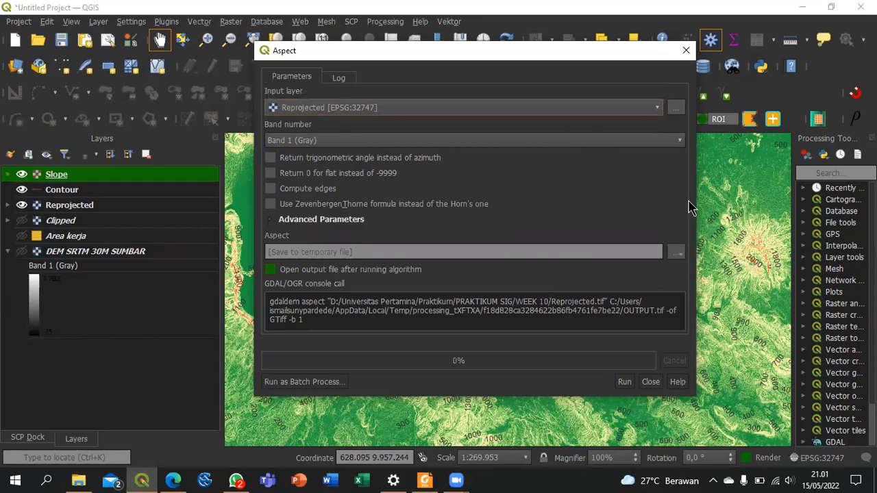
Step: Save the aspect output as Aspect.tif in the WEEK 10 folder, run the analysis, and close its dialog
{"action": "left_click", "coordinate": [675, 254]}
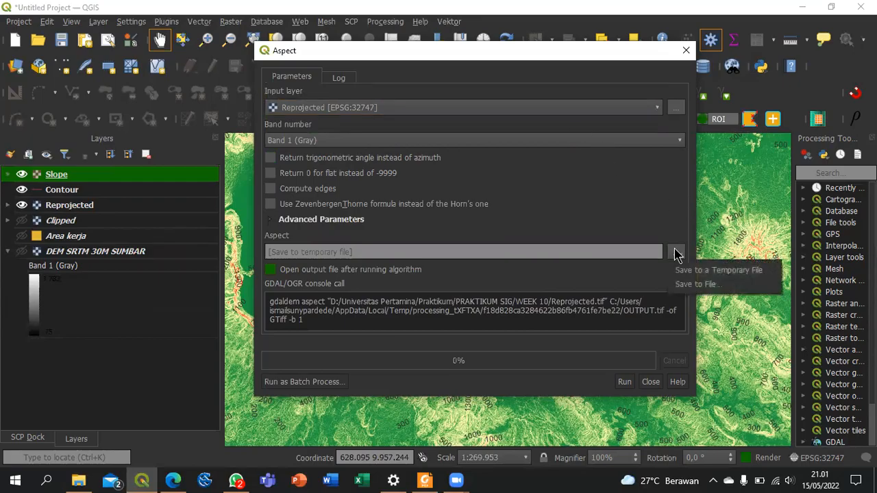
{"action": "left_click", "coordinate": [702, 283]}
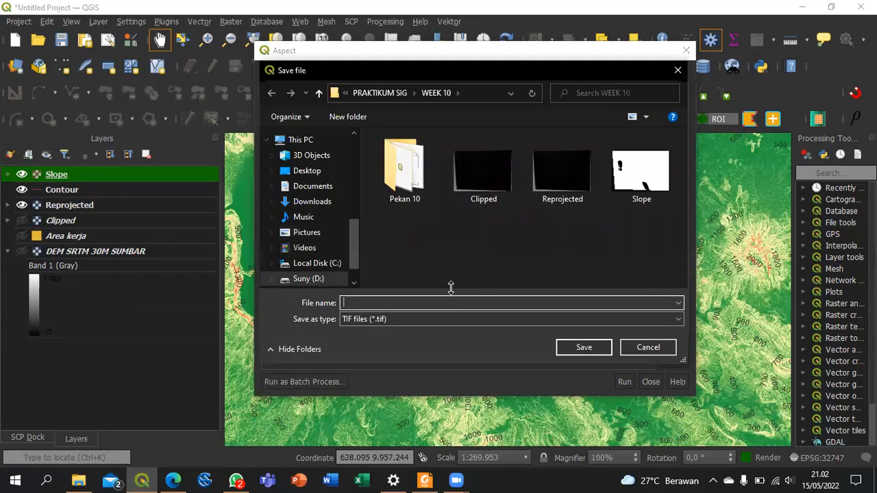
{"action": "type", "text": "Slop"}
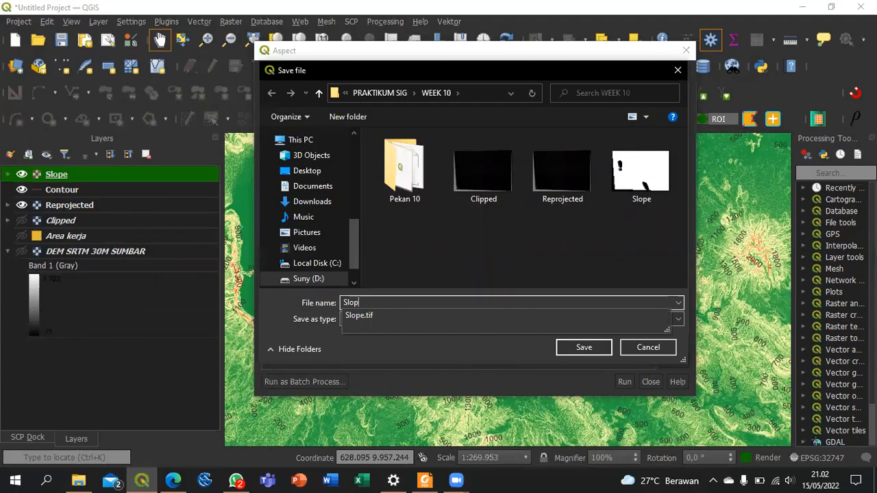
{"action": "type", "text": "A"}
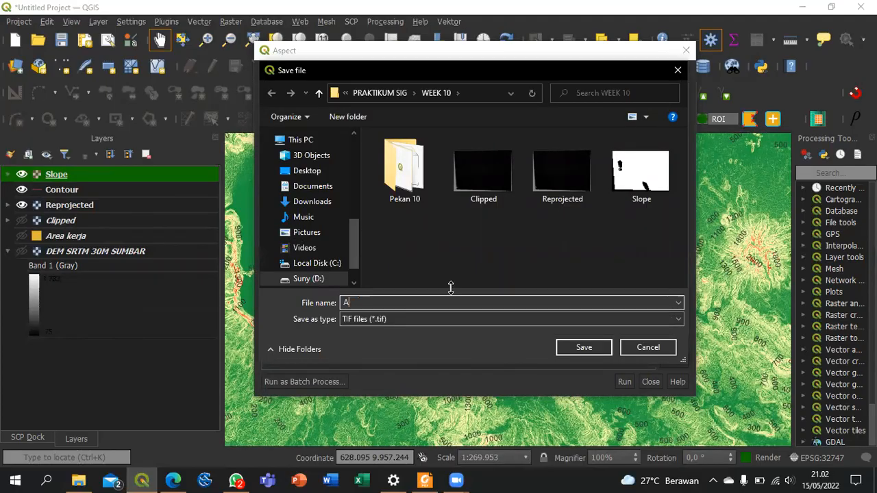
{"action": "type", "text": "spec"}
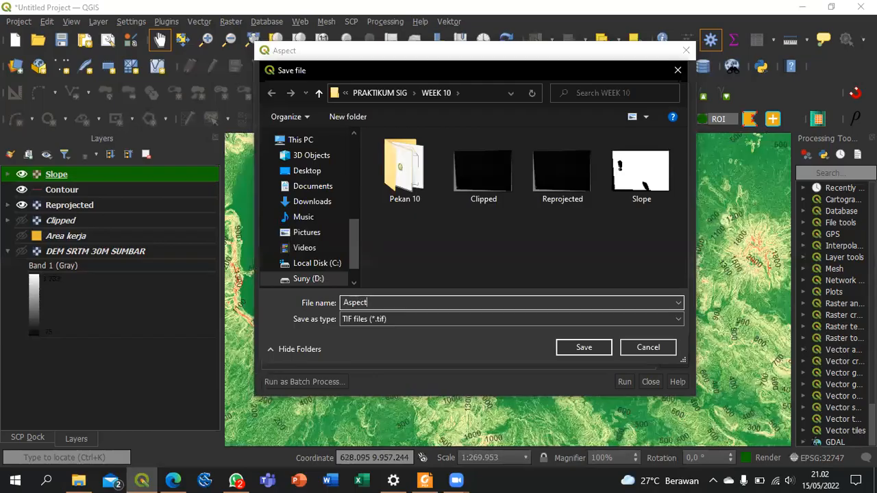
{"action": "type", "text": "t"}
{"action": "key", "text": "Return"}
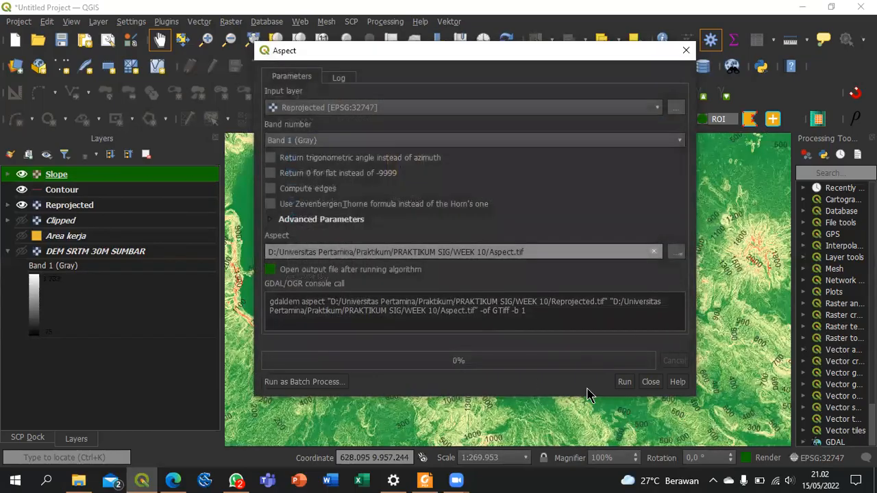
{"action": "left_click", "coordinate": [627, 385]}
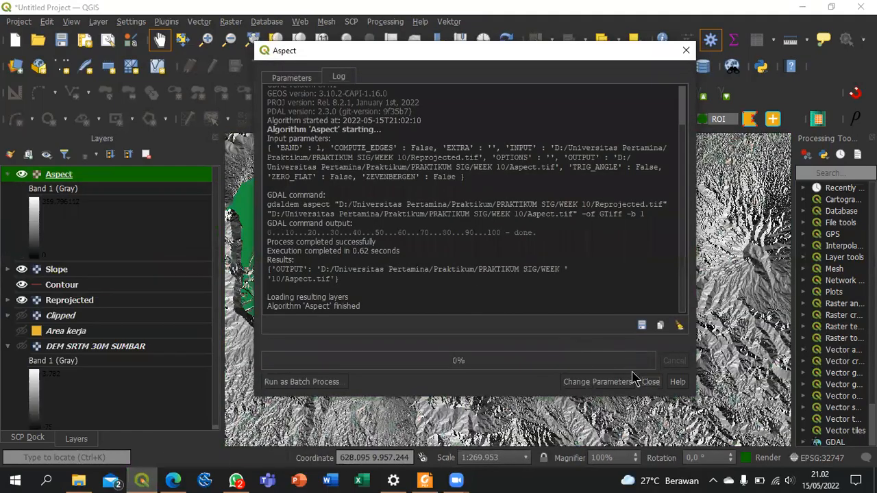
{"action": "left_click", "coordinate": [649, 380]}
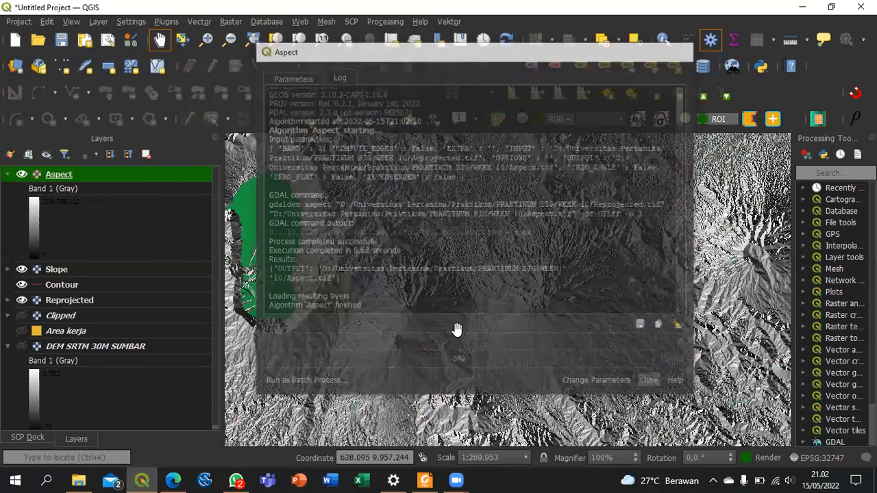
Step: Hide the Slope, Contour and Reprojected layers, and move Slope below Contour in the layer order
{"action": "scroll", "coordinate": [456, 330], "scroll_direction": "down", "scroll_amount": 1}
{"action": "left_click_drag", "start_coordinate": [457, 329], "coordinate": [436, 289]}
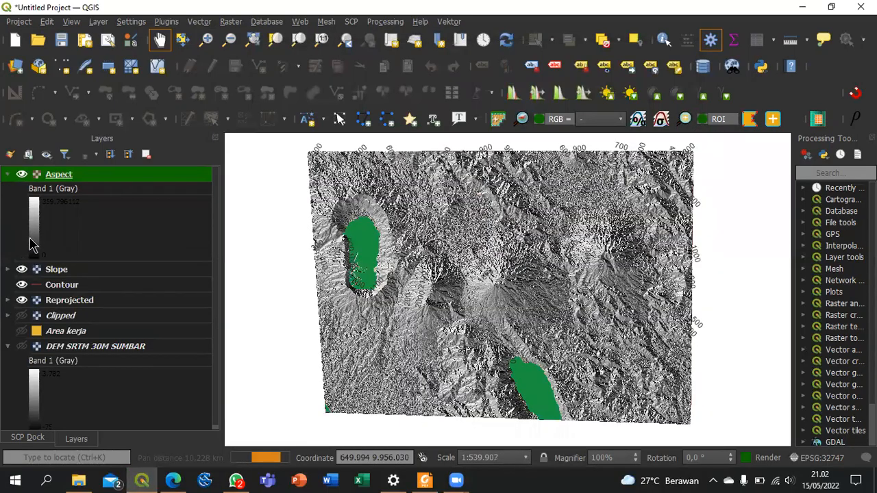
{"action": "left_click", "coordinate": [21, 270]}
{"action": "left_click", "coordinate": [19, 275]}
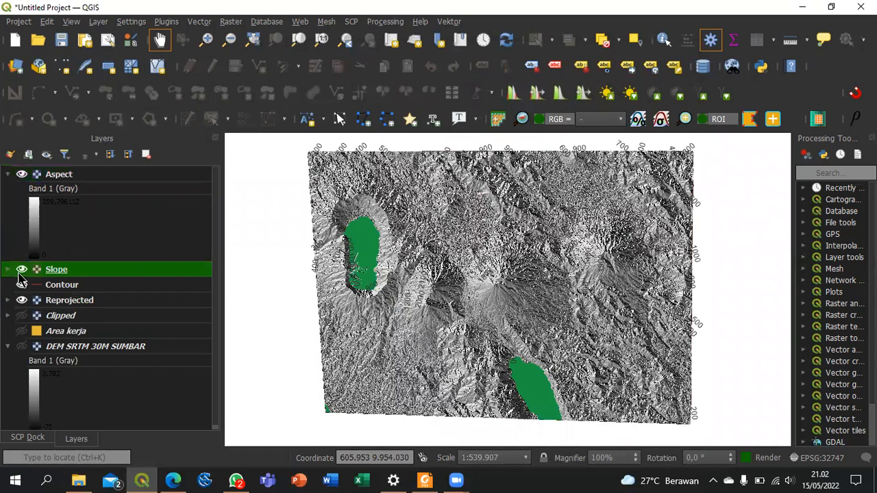
{"action": "left_click", "coordinate": [22, 269]}
{"action": "left_click", "coordinate": [21, 284]}
{"action": "left_click", "coordinate": [21, 300]}
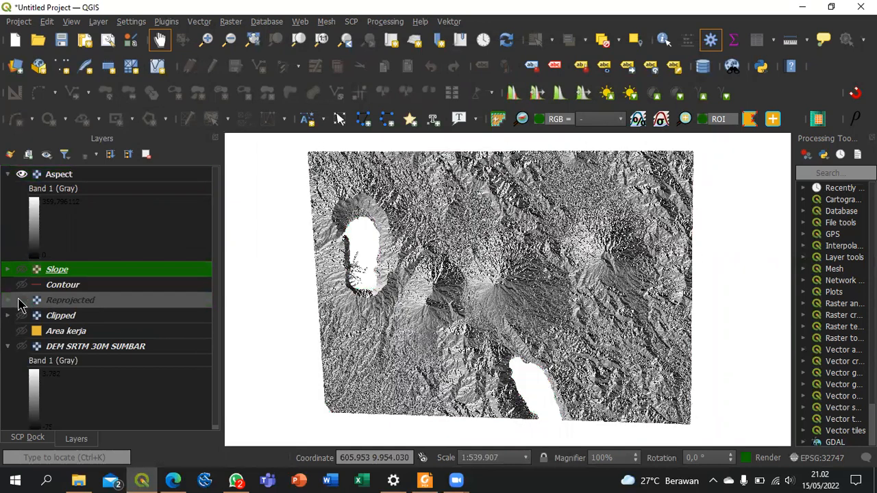
{"action": "left_click", "coordinate": [53, 286]}
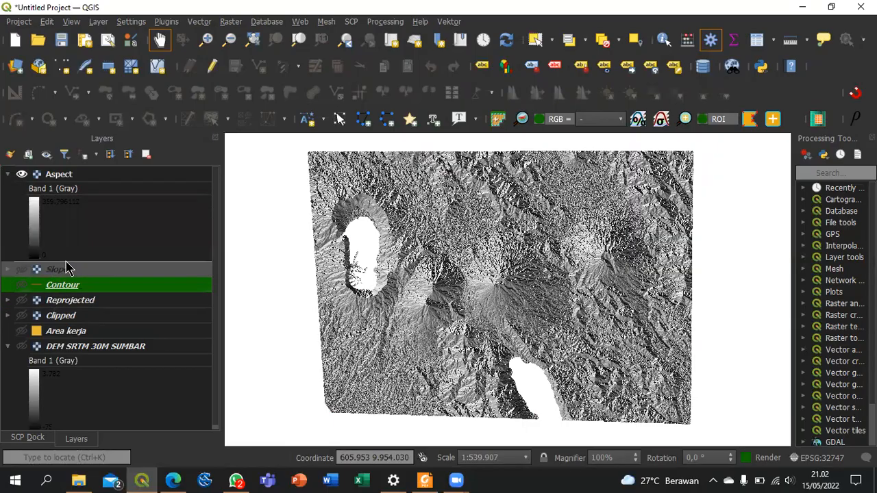
{"action": "left_click_drag", "start_coordinate": [67, 269], "coordinate": [35, 291]}
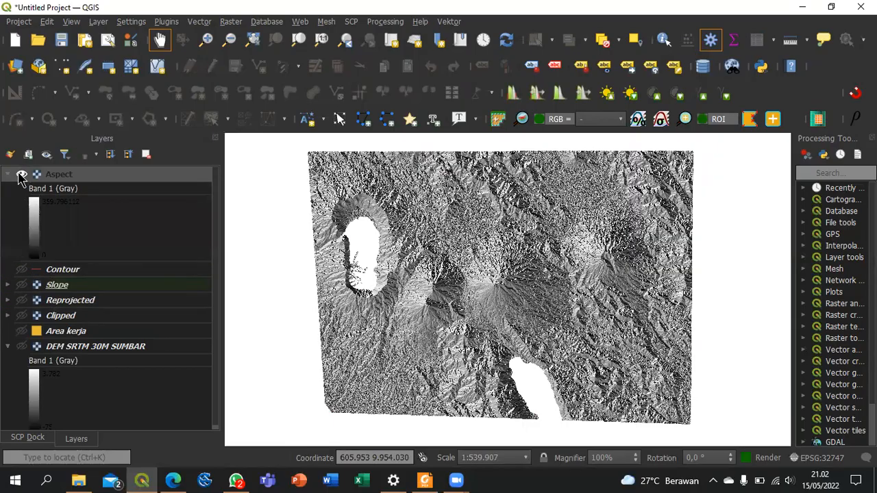
Step: Examine the Aspect raster's grey tones on the flanks of the volcanic cones and around the western lake's rim
{"action": "scroll", "coordinate": [389, 276], "scroll_direction": "up", "scroll_amount": 1}
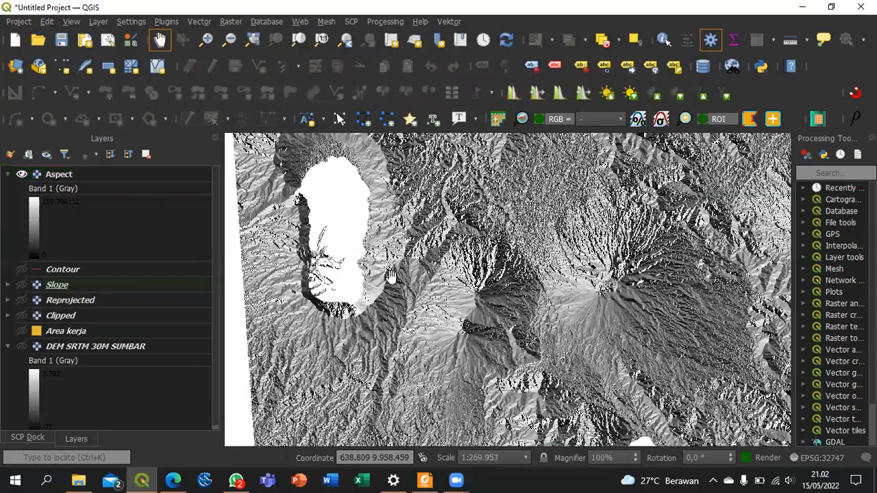
{"action": "left_click_drag", "start_coordinate": [368, 194], "coordinate": [484, 349]}
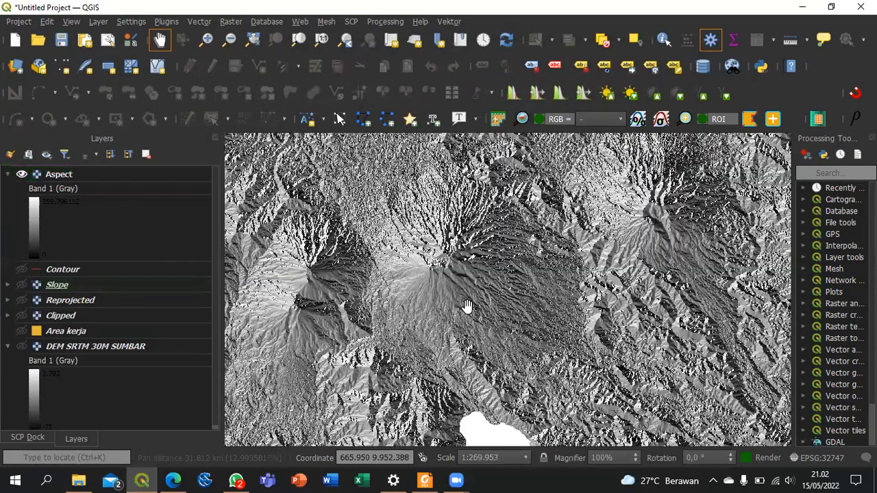
{"action": "scroll", "coordinate": [456, 260], "scroll_direction": "up", "scroll_amount": 1}
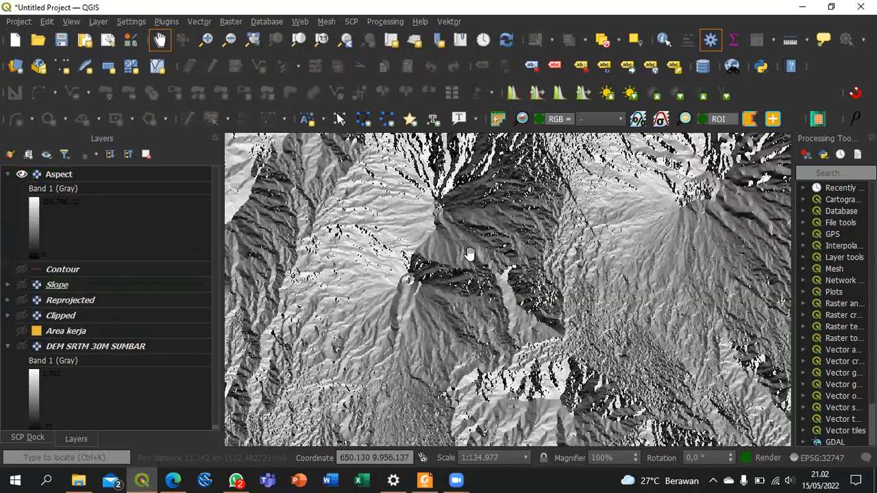
{"action": "left_click_drag", "start_coordinate": [446, 321], "coordinate": [551, 341]}
{"action": "left_click_drag", "start_coordinate": [292, 269], "coordinate": [434, 373]}
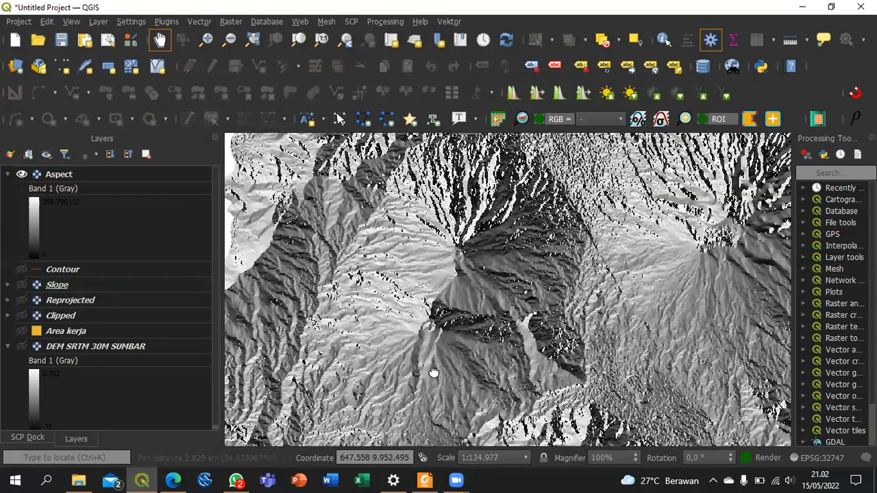
{"action": "left_click_drag", "start_coordinate": [347, 254], "coordinate": [369, 371]}
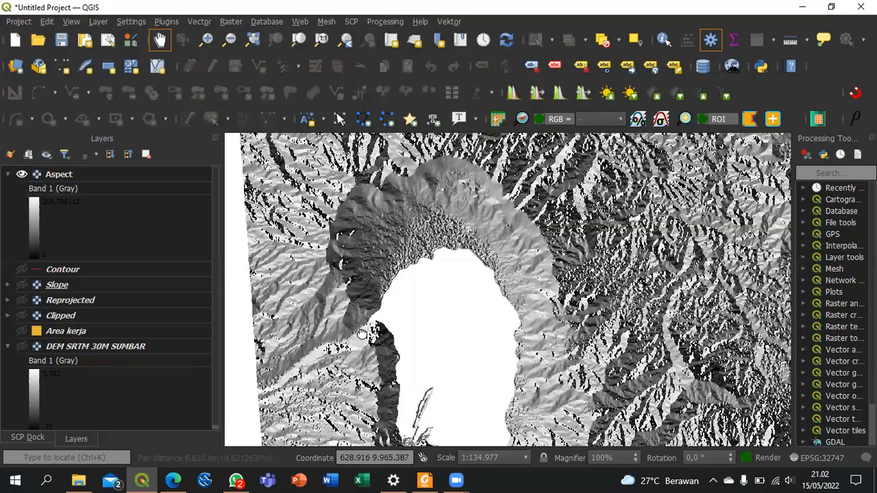
{"action": "left_click_drag", "start_coordinate": [363, 444], "coordinate": [359, 365]}
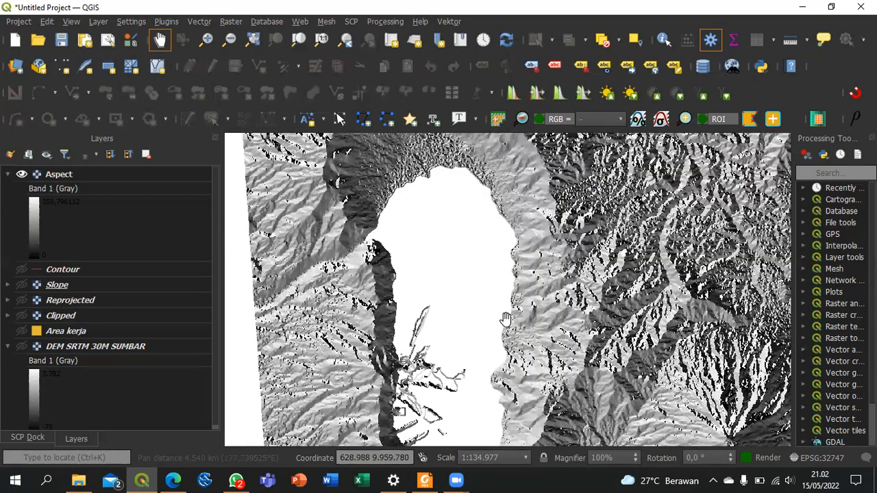
Step: Inspect the Aspect raster around the southern lake, along the north-eastern ridges and over its full extent
{"action": "scroll", "coordinate": [482, 292], "scroll_direction": "down", "scroll_amount": 1}
{"action": "scroll", "coordinate": [540, 295], "scroll_direction": "up", "scroll_amount": 1}
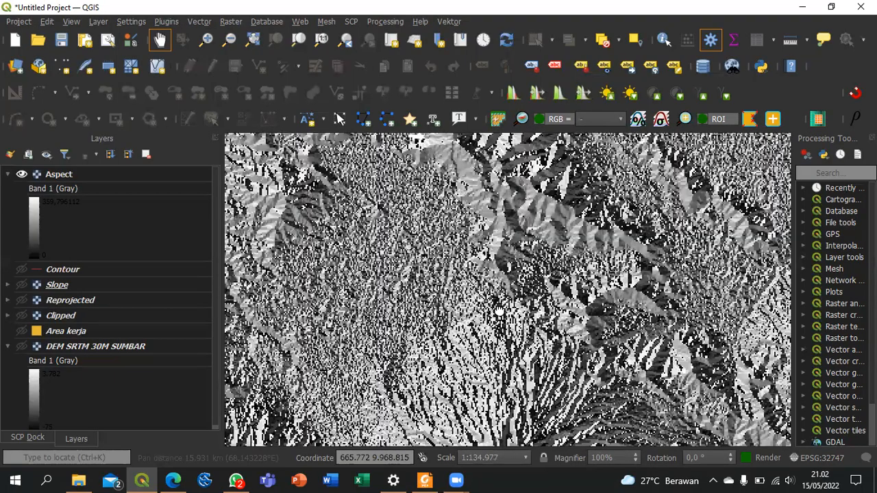
{"action": "left_click_drag", "start_coordinate": [544, 317], "coordinate": [472, 341]}
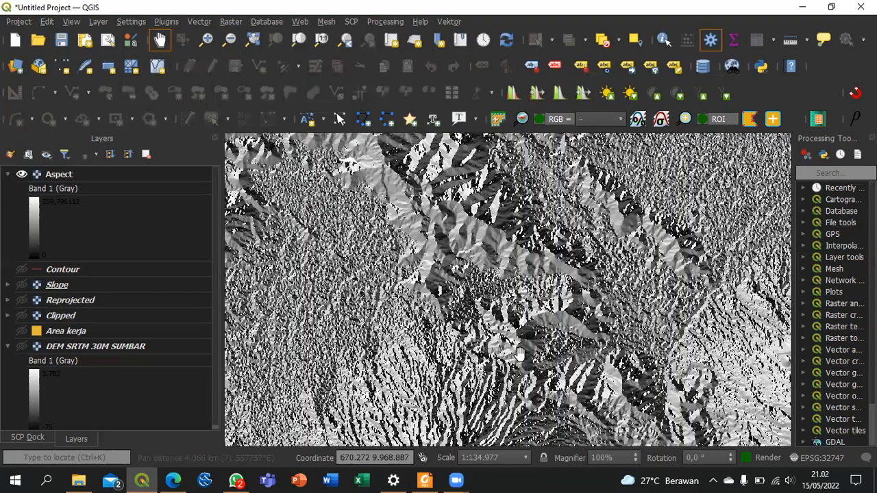
{"action": "scroll", "coordinate": [518, 353], "scroll_direction": "down", "scroll_amount": 1}
{"action": "scroll", "coordinate": [472, 319], "scroll_direction": "up", "scroll_amount": 1}
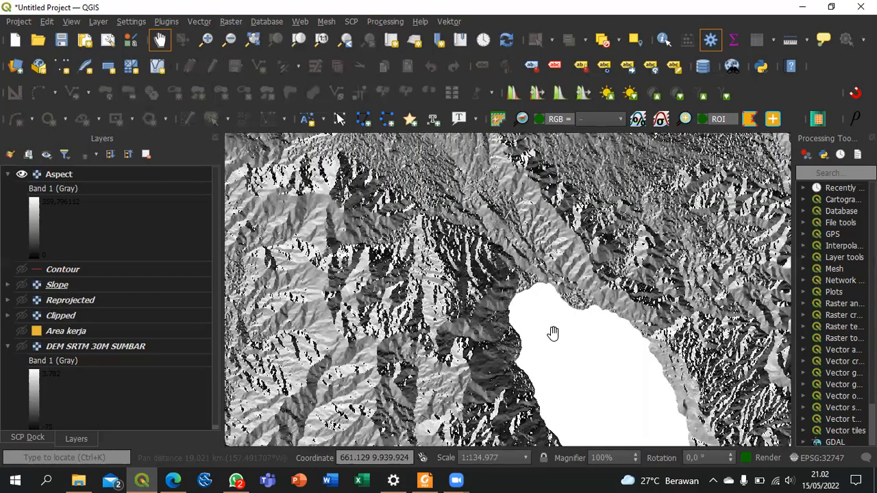
{"action": "left_click_drag", "start_coordinate": [580, 257], "coordinate": [499, 307]}
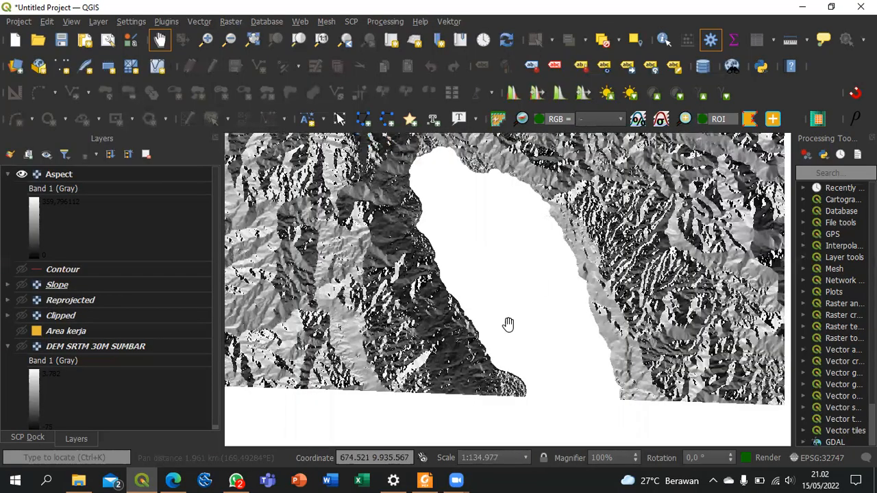
{"action": "left_click_drag", "start_coordinate": [640, 234], "coordinate": [594, 248]}
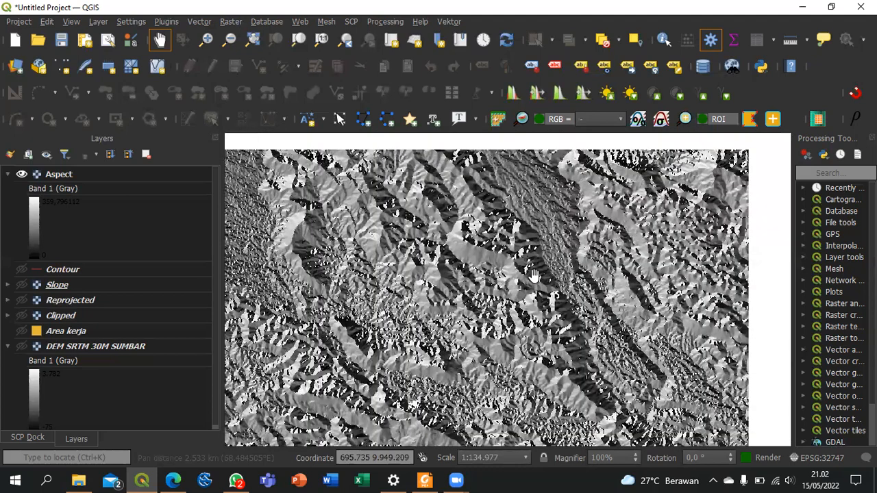
{"action": "scroll", "coordinate": [535, 274], "scroll_direction": "down", "scroll_amount": 2}
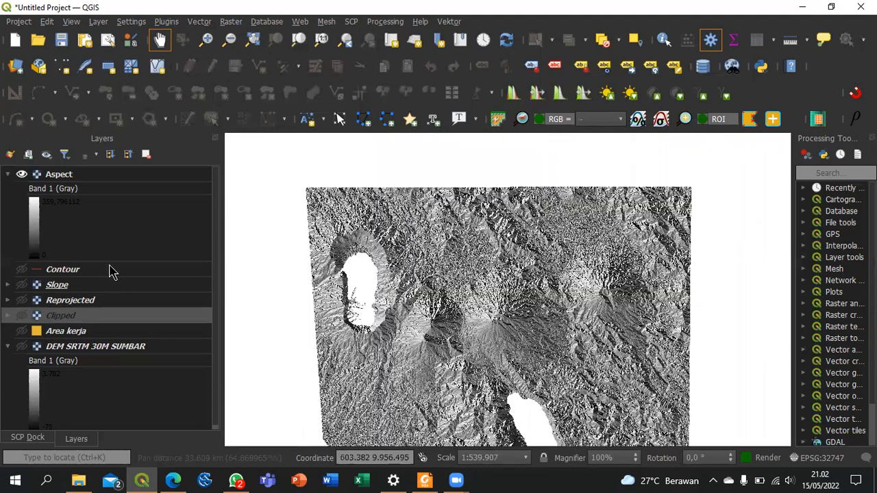
{"action": "left_click_drag", "start_coordinate": [450, 294], "coordinate": [447, 288]}
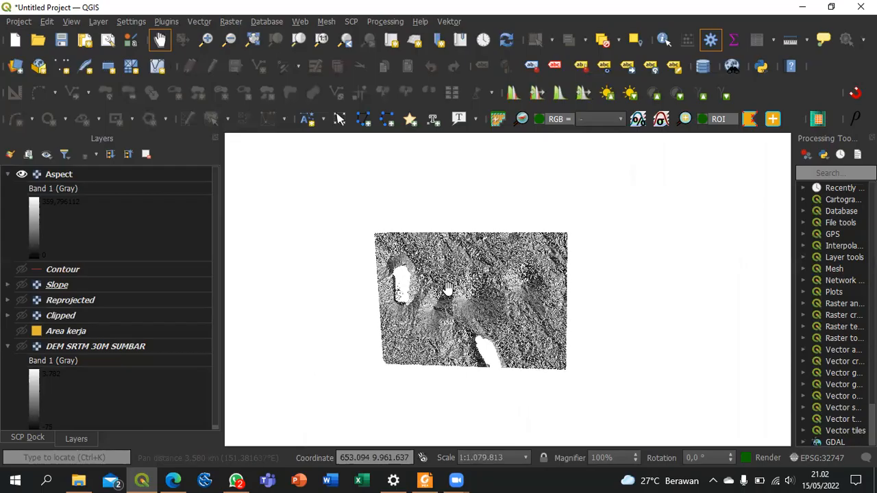
{"action": "scroll", "coordinate": [443, 282], "scroll_direction": "up", "scroll_amount": 1}
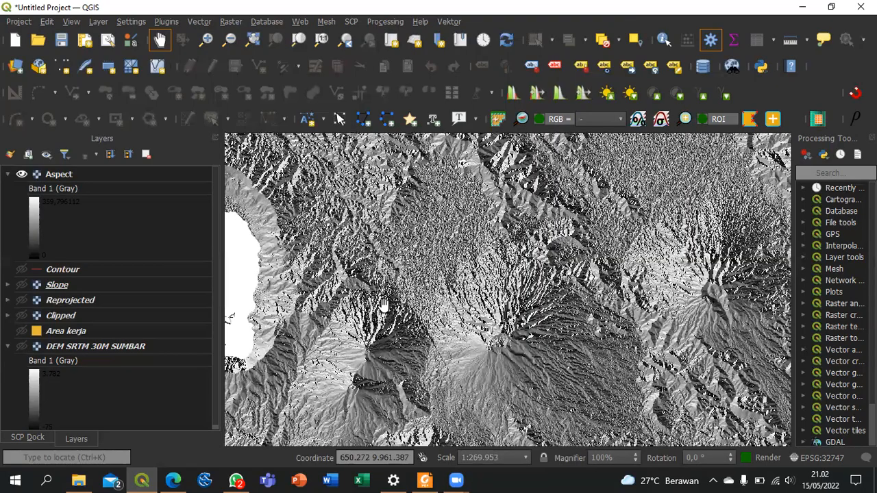
{"action": "scroll", "coordinate": [380, 305], "scroll_direction": "down", "scroll_amount": 1}
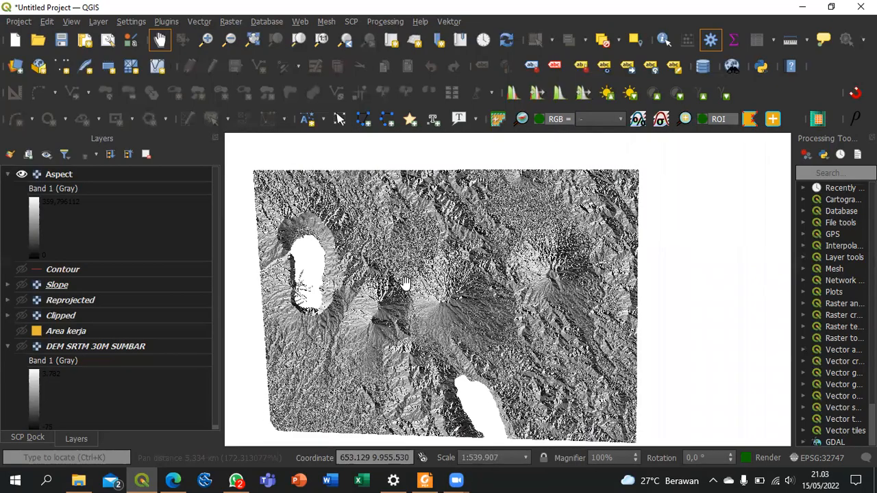
{"action": "left_click_drag", "start_coordinate": [404, 307], "coordinate": [406, 283]}
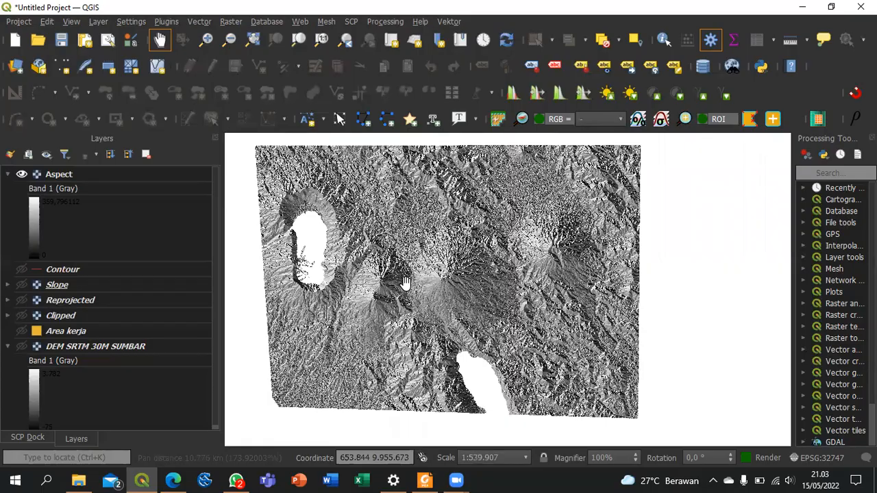
{"action": "scroll", "coordinate": [405, 283], "scroll_direction": "up", "scroll_amount": 1}
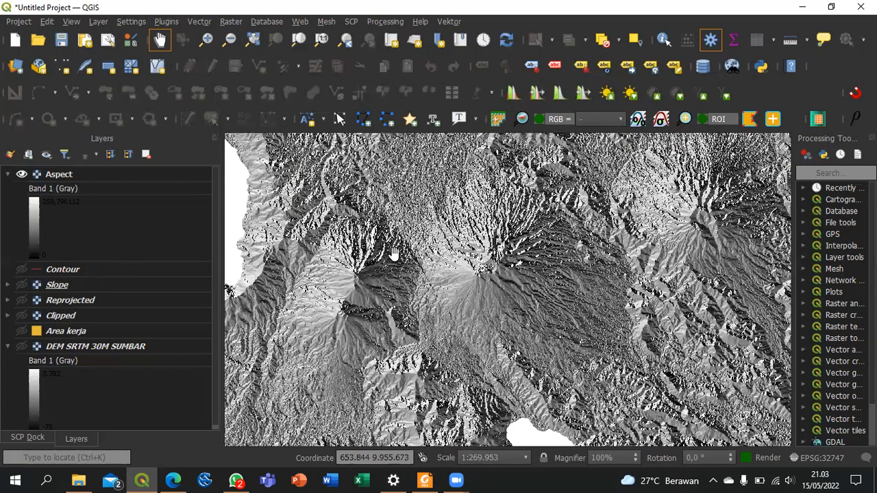
{"action": "scroll", "coordinate": [392, 264], "scroll_direction": "down", "scroll_amount": 1}
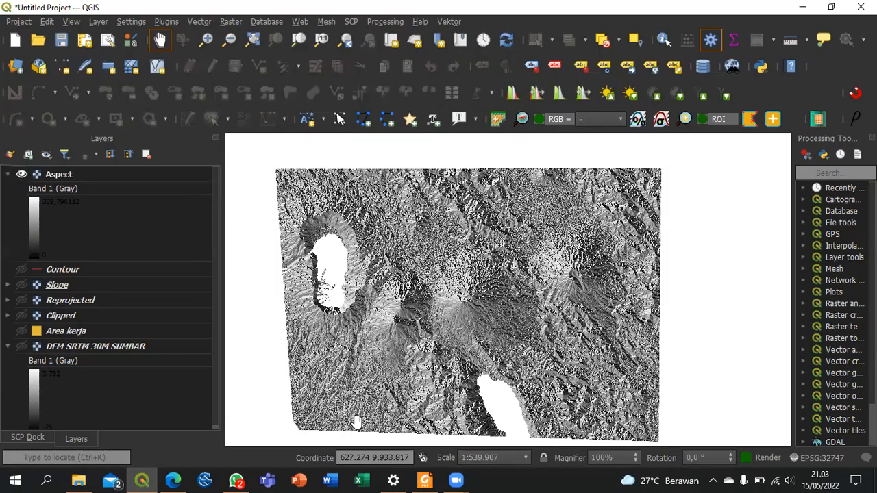
Step: Hide the Aspect layer and show the Contour lines over the coloured Slope layer
{"action": "left_click", "coordinate": [21, 175]}
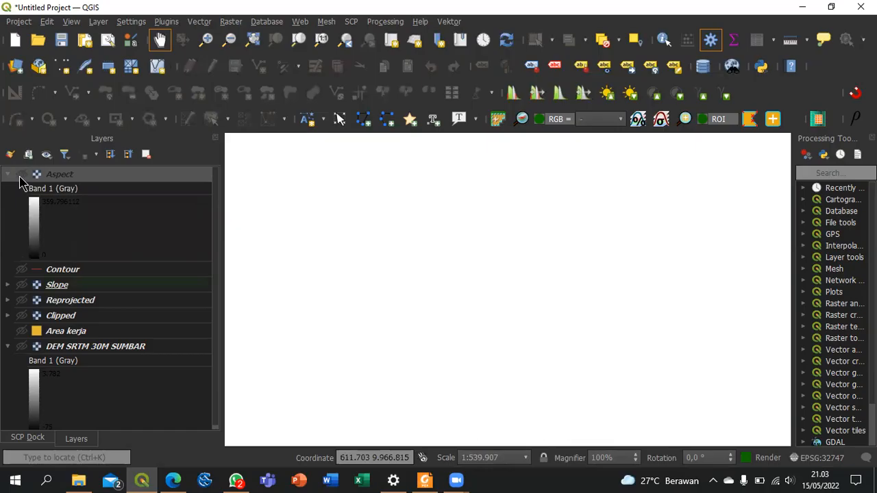
{"action": "left_click", "coordinate": [21, 270]}
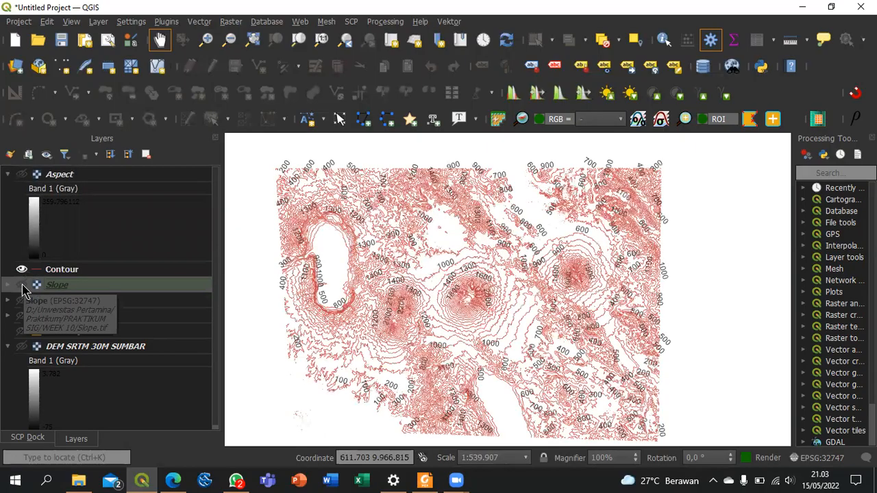
{"action": "left_click", "coordinate": [22, 285]}
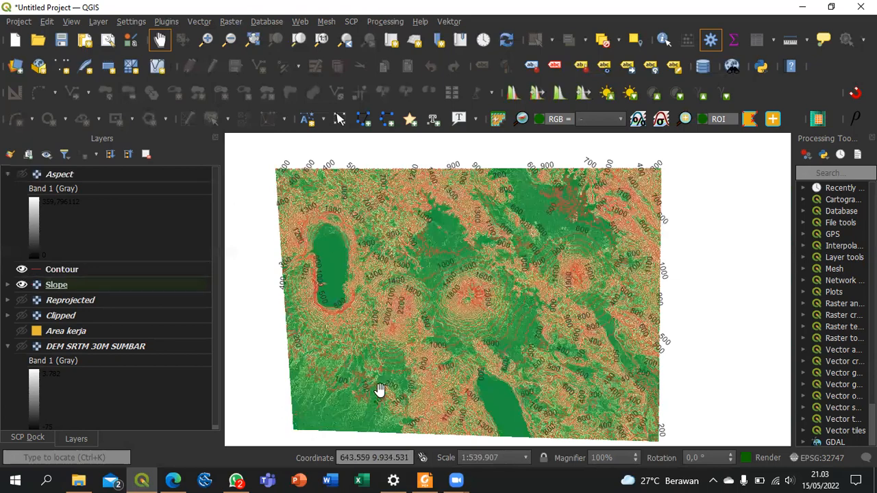
Step: Examine the labelled contours against the slope colours around the central volcano's crater
{"action": "scroll", "coordinate": [464, 317], "scroll_direction": "up", "scroll_amount": 3}
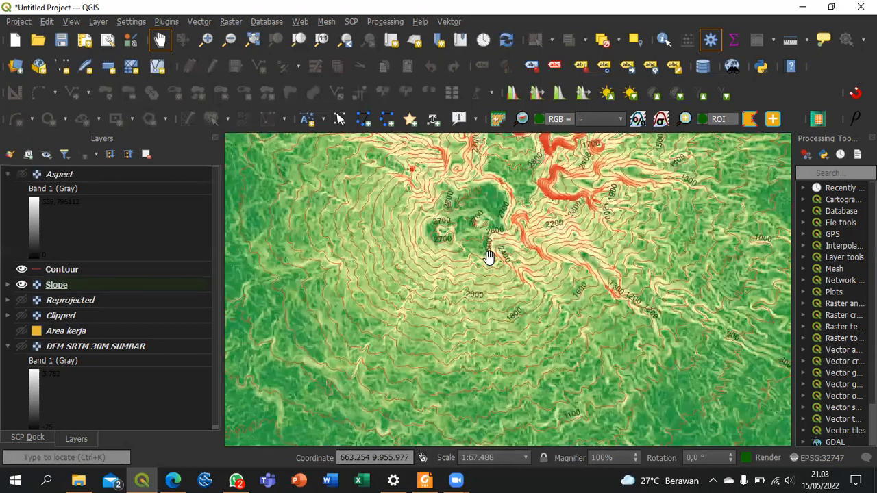
{"action": "left_click_drag", "start_coordinate": [488, 257], "coordinate": [468, 331]}
{"action": "scroll", "coordinate": [468, 330], "scroll_direction": "up", "scroll_amount": 2}
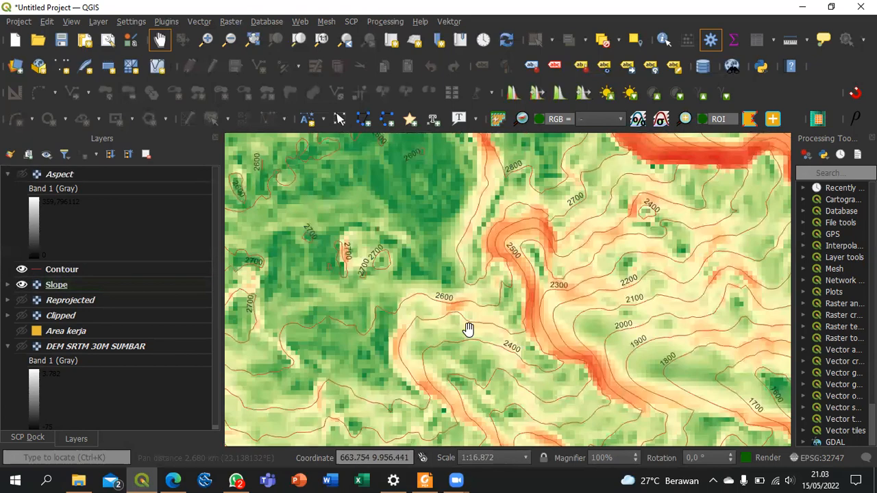
{"action": "scroll", "coordinate": [468, 330], "scroll_direction": "down", "scroll_amount": 1}
{"action": "scroll", "coordinate": [471, 323], "scroll_direction": "down", "scroll_amount": 1}
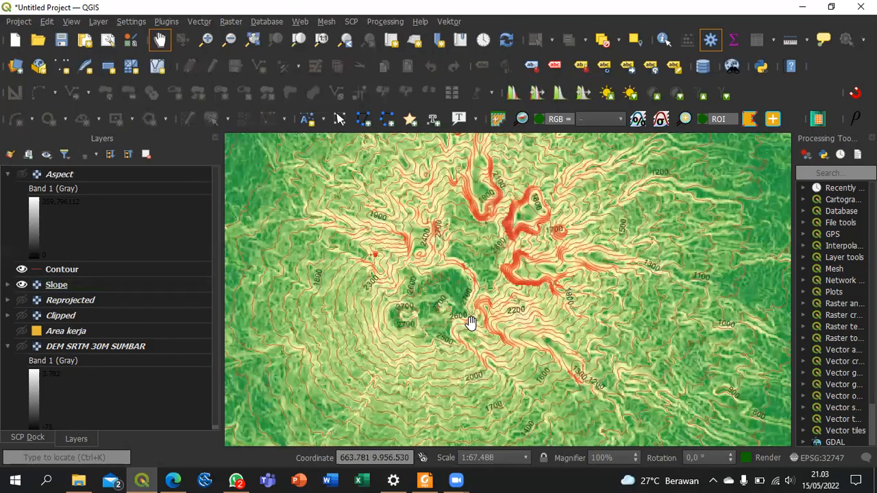
{"action": "scroll", "coordinate": [470, 322], "scroll_direction": "down", "scroll_amount": 2}
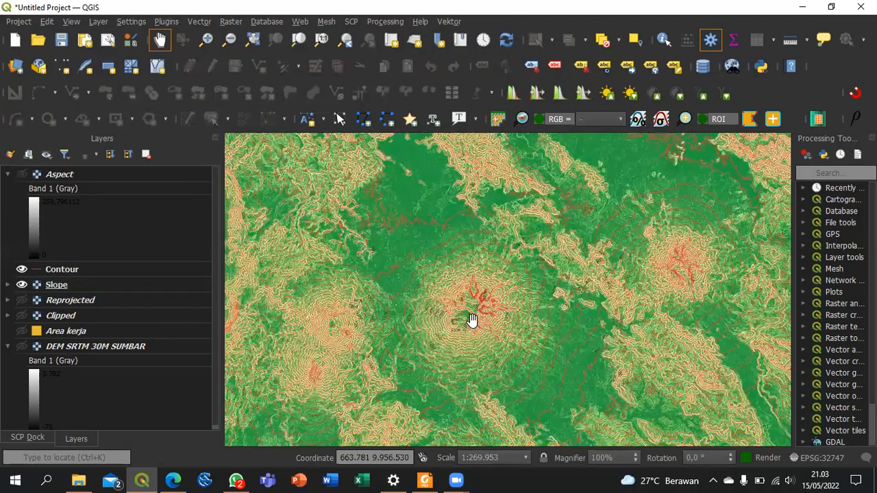
Step: Compare contour spacing with the slope colours across the whole area, including the western lake and neighbouring cones
{"action": "scroll", "coordinate": [471, 320], "scroll_direction": "down", "scroll_amount": 1}
{"action": "left_click_drag", "start_coordinate": [484, 308], "coordinate": [473, 236]}
{"action": "left_click_drag", "start_coordinate": [513, 267], "coordinate": [529, 281]}
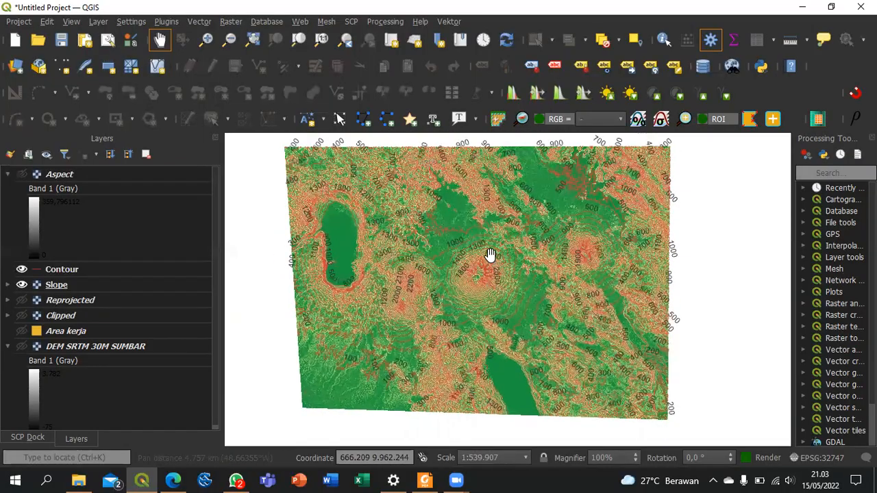
{"action": "scroll", "coordinate": [484, 257], "scroll_direction": "up", "scroll_amount": 1}
{"action": "left_click_drag", "start_coordinate": [475, 274], "coordinate": [472, 217]}
{"action": "left_click_drag", "start_coordinate": [494, 252], "coordinate": [606, 230]}
{"action": "left_click_drag", "start_coordinate": [422, 266], "coordinate": [496, 364]}
{"action": "left_click_drag", "start_coordinate": [538, 338], "coordinate": [510, 296]}
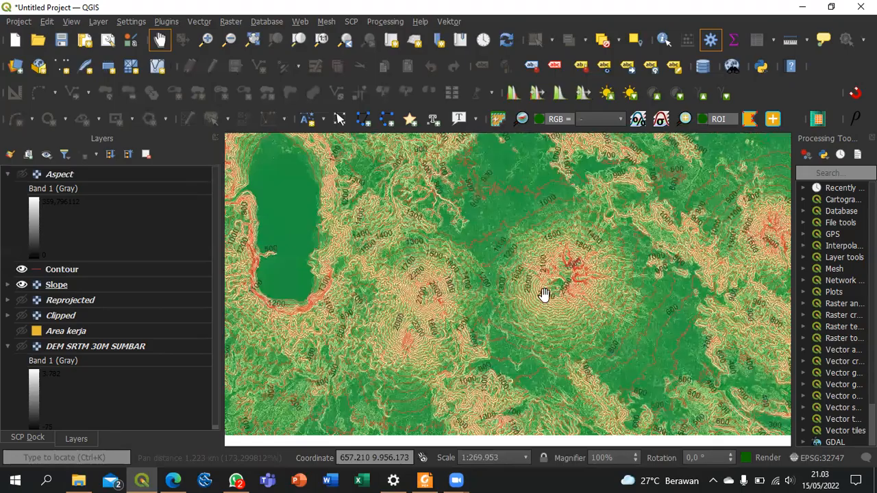
{"action": "scroll", "coordinate": [543, 295], "scroll_direction": "up", "scroll_amount": 1}
{"action": "scroll", "coordinate": [543, 295], "scroll_direction": "down", "scroll_amount": 1}
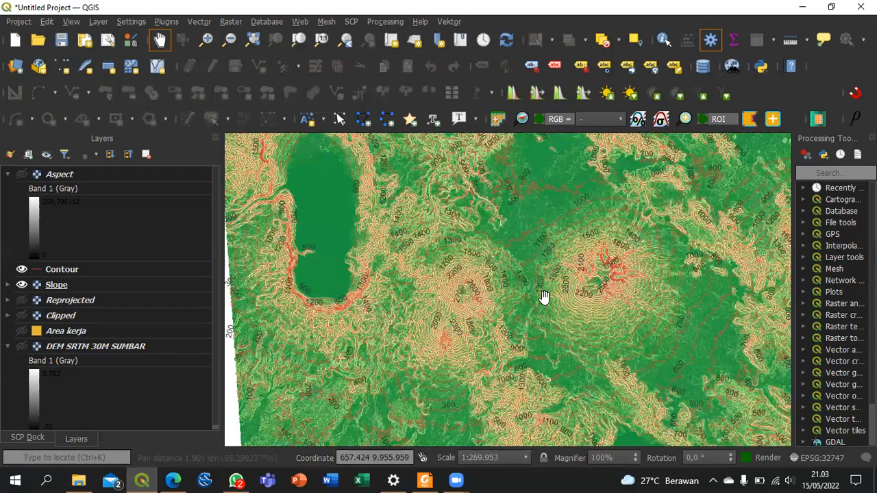
{"action": "scroll", "coordinate": [485, 296], "scroll_direction": "down", "scroll_amount": 1}
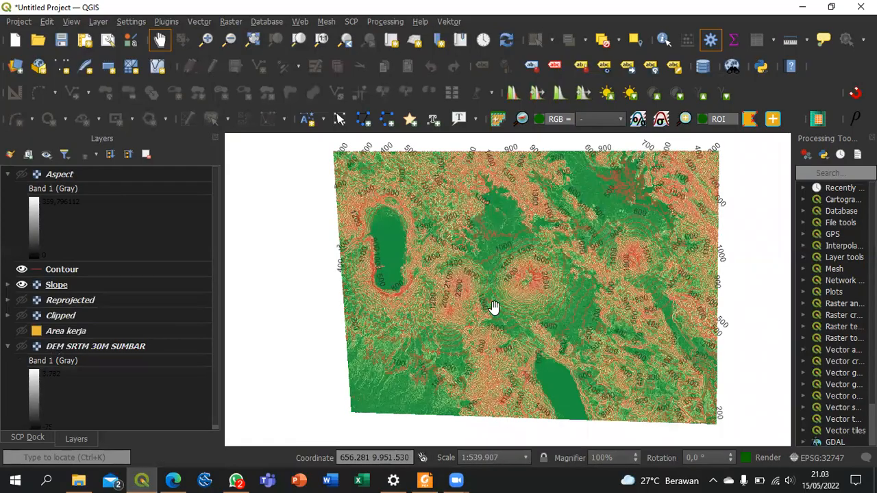
Step: Create a new print layout titled A
{"action": "left_click", "coordinate": [84, 39]}
{"action": "type", "text": "A"}
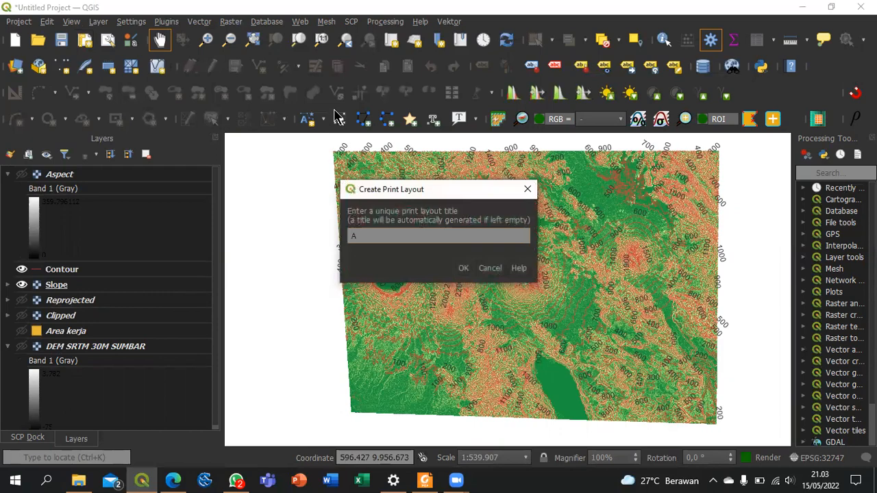
{"action": "key", "text": "Return"}
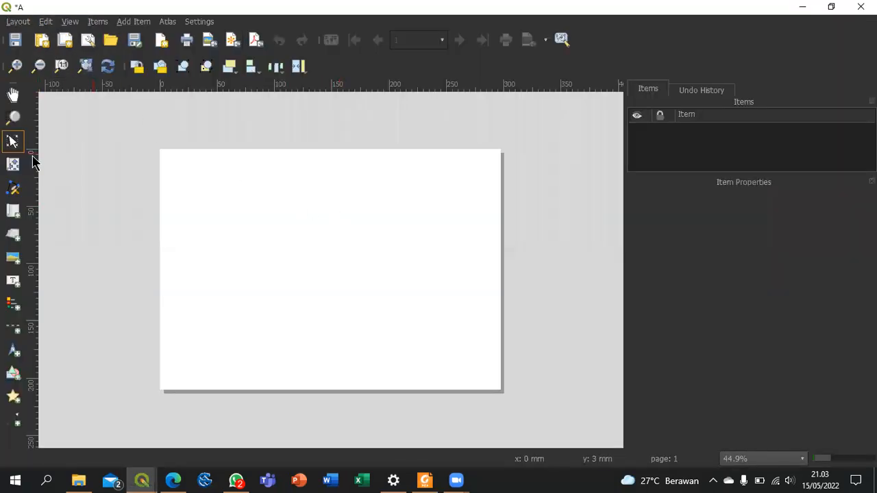
Step: Add a map of about 237 by 140 mm to the layout page and shift it slightly towards the page's upper right
{"action": "left_click", "coordinate": [13, 210]}
{"action": "left_click_drag", "start_coordinate": [186, 192], "coordinate": [456, 353]}
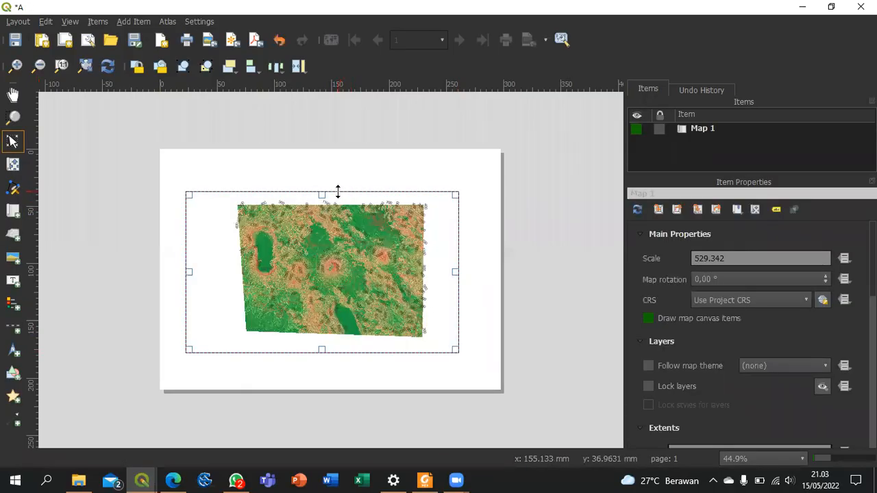
{"action": "left_click_drag", "start_coordinate": [341, 266], "coordinate": [343, 256]}
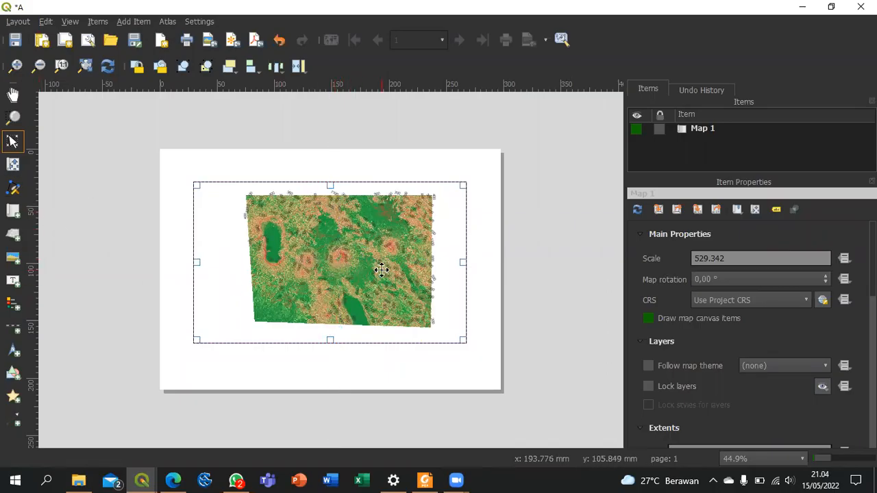
Step: Zoom the map content to scale 132.336 and reposition it to show the twin western cones and the central volcano's crater
{"action": "left_click", "coordinate": [13, 163]}
{"action": "scroll", "coordinate": [310, 264], "scroll_direction": "up", "scroll_amount": 1}
{"action": "scroll", "coordinate": [355, 259], "scroll_direction": "up", "scroll_amount": 1}
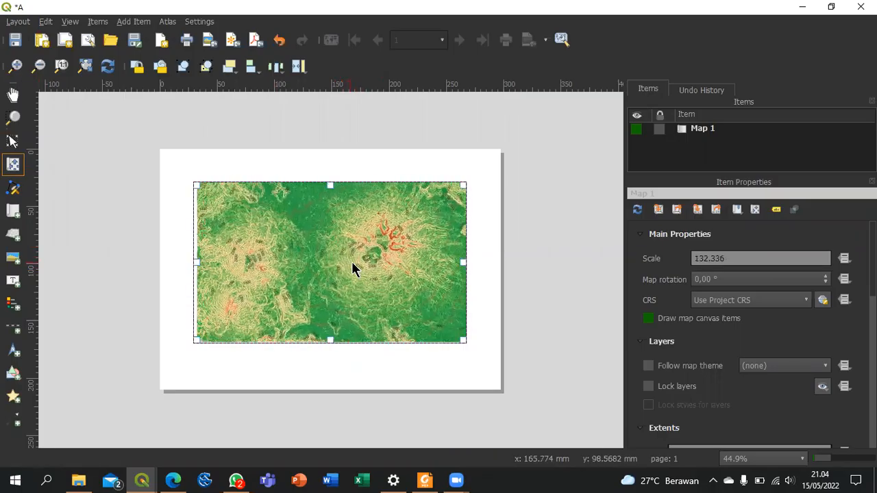
{"action": "left_click_drag", "start_coordinate": [348, 263], "coordinate": [365, 270]}
{"action": "left_click_drag", "start_coordinate": [306, 248], "coordinate": [362, 279]}
{"action": "left_click_drag", "start_coordinate": [274, 228], "coordinate": [318, 209]}
{"action": "left_click_drag", "start_coordinate": [394, 251], "coordinate": [360, 236]}
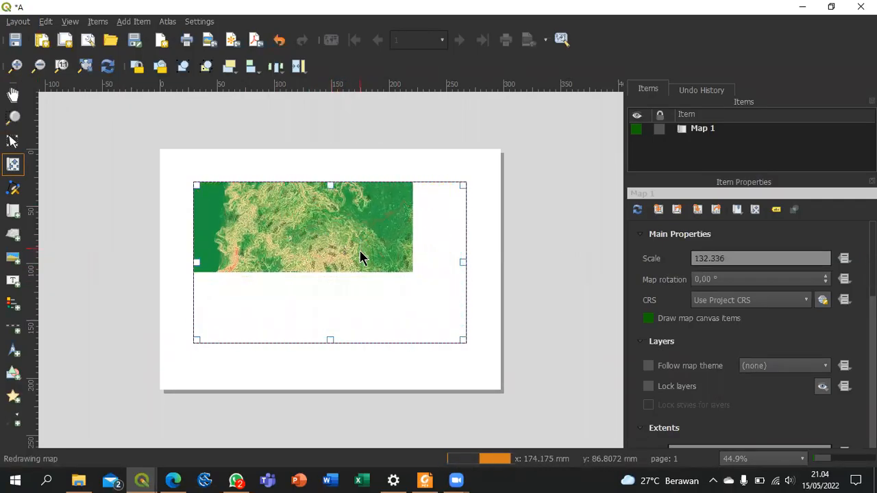
{"action": "left_click_drag", "start_coordinate": [358, 278], "coordinate": [347, 269]}
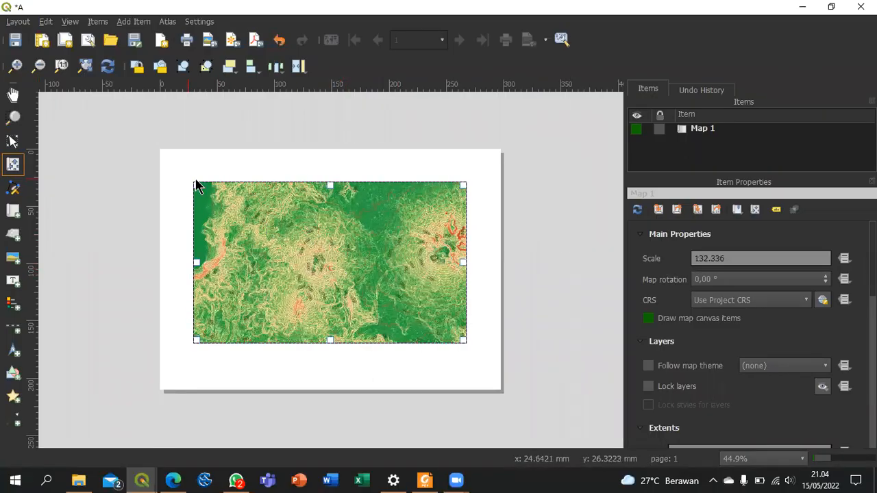
Step: Enlarge the map frame from two opposite corners until it nearly fills the page, leaving a narrow margin
{"action": "left_click", "coordinate": [13, 142]}
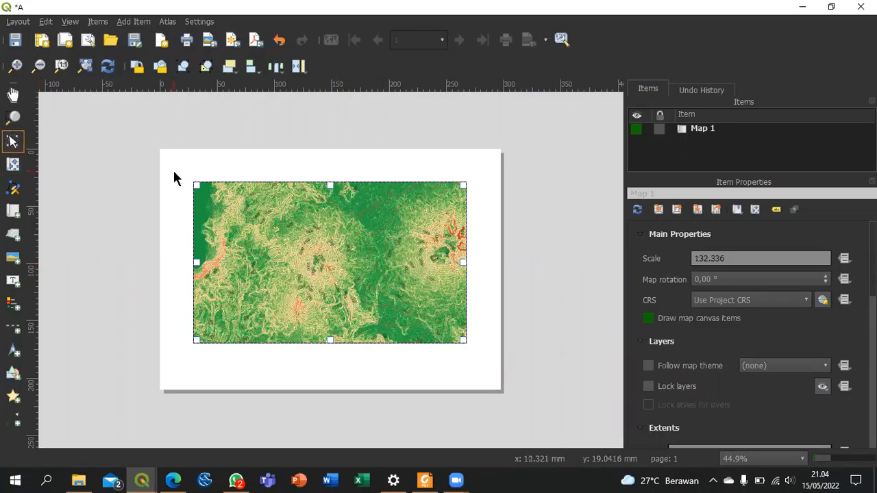
{"action": "left_click_drag", "start_coordinate": [194, 185], "coordinate": [174, 162]}
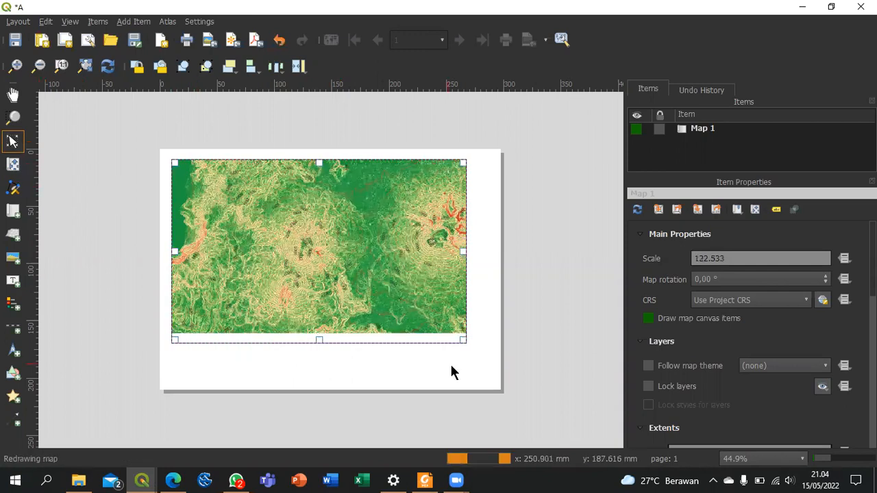
{"action": "left_click_drag", "start_coordinate": [464, 341], "coordinate": [487, 375]}
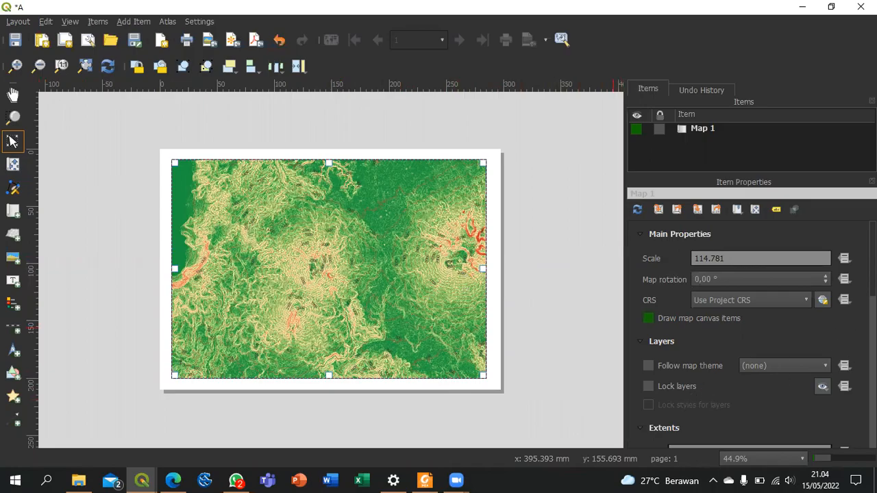
Step: Add a grid to the layout map and open its grid properties
{"action": "scroll", "coordinate": [702, 364], "scroll_direction": "down", "scroll_amount": 8}
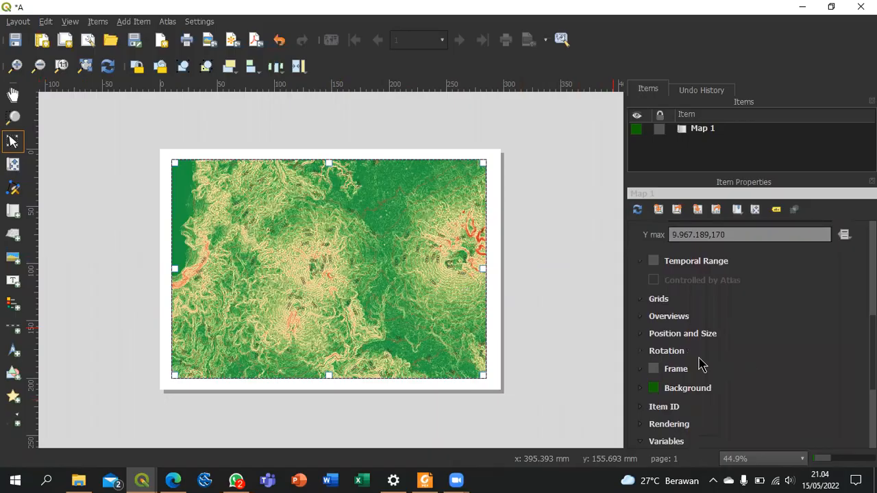
{"action": "left_click", "coordinate": [639, 302]}
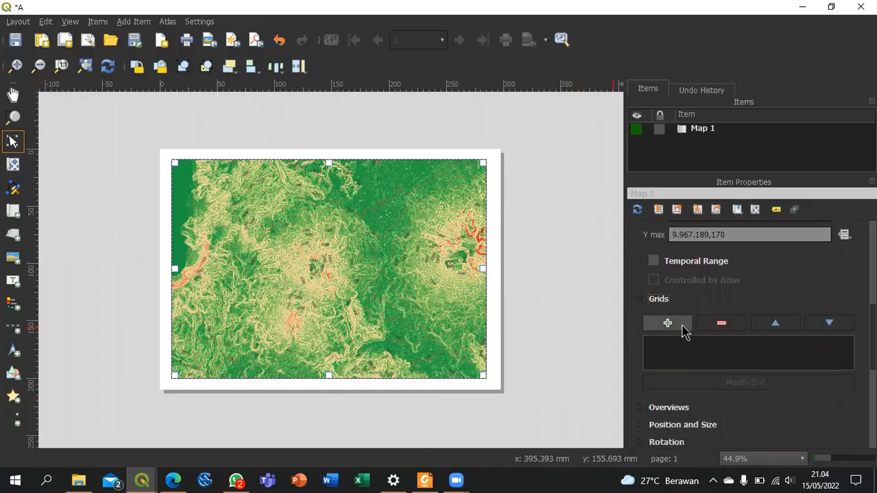
{"action": "left_click", "coordinate": [668, 323]}
{"action": "left_click", "coordinate": [717, 382]}
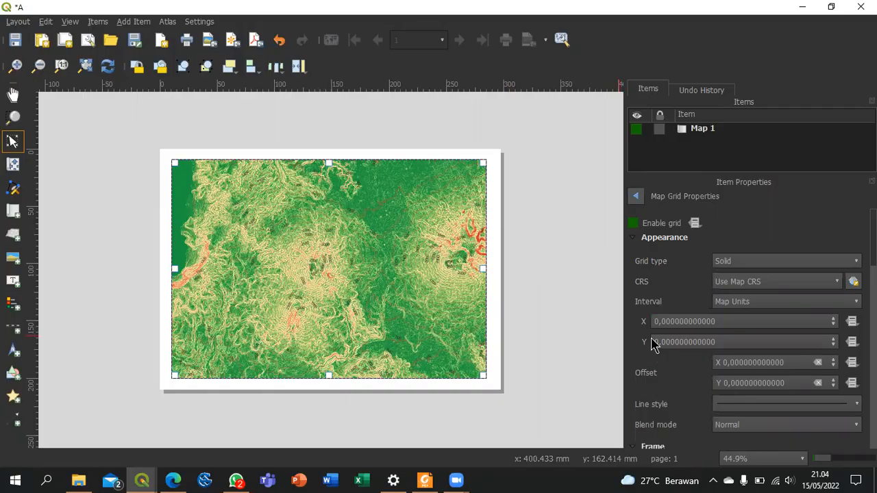
Step: Set the grid interval to Fit Segment Width with a minimum of 1 mm and a maximum of 50 mm
{"action": "left_click", "coordinate": [745, 307]}
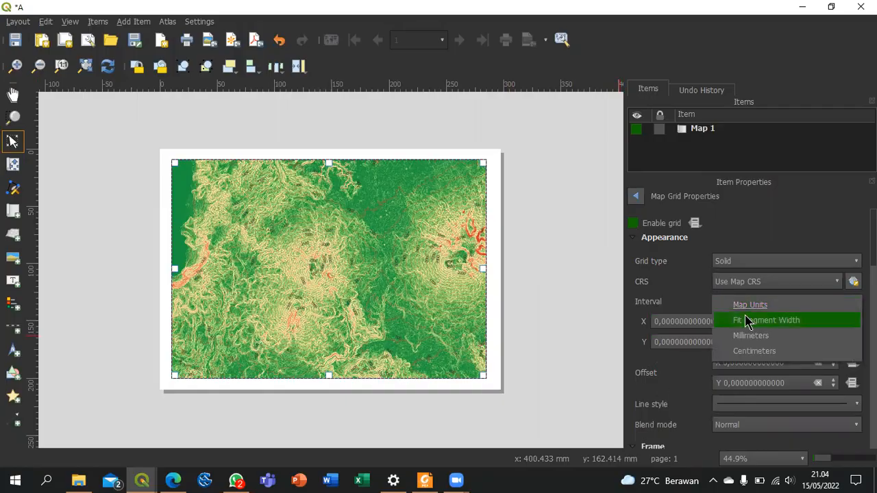
{"action": "left_click", "coordinate": [748, 322]}
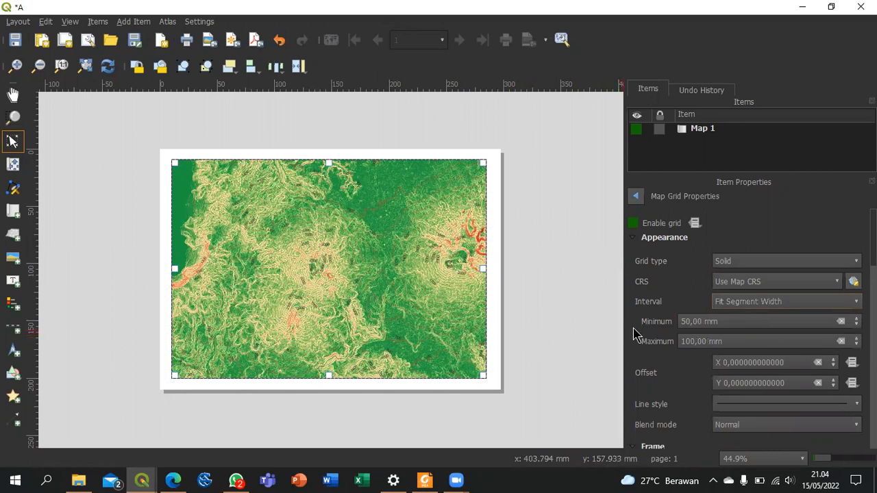
{"action": "left_click_drag", "start_coordinate": [725, 322], "coordinate": [633, 320]}
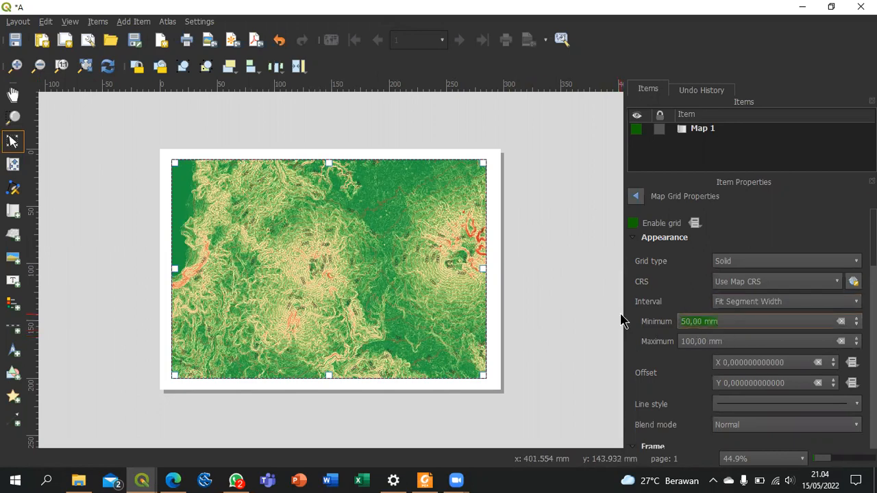
{"action": "type", "text": "1"}
{"action": "left_click", "coordinate": [709, 339]}
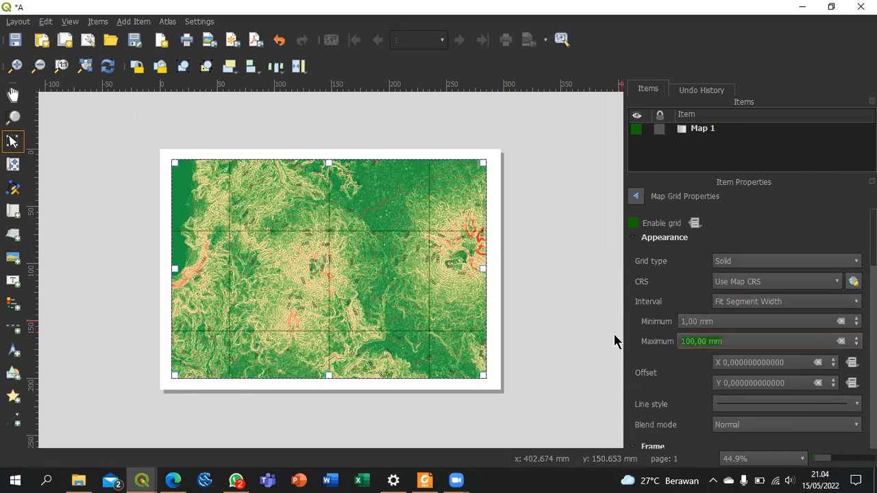
{"action": "type", "text": "50"}
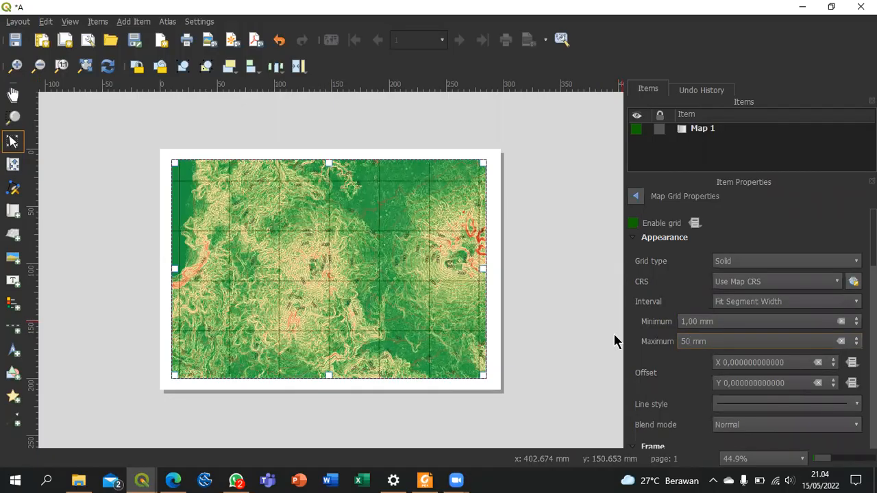
{"action": "left_click", "coordinate": [658, 368]}
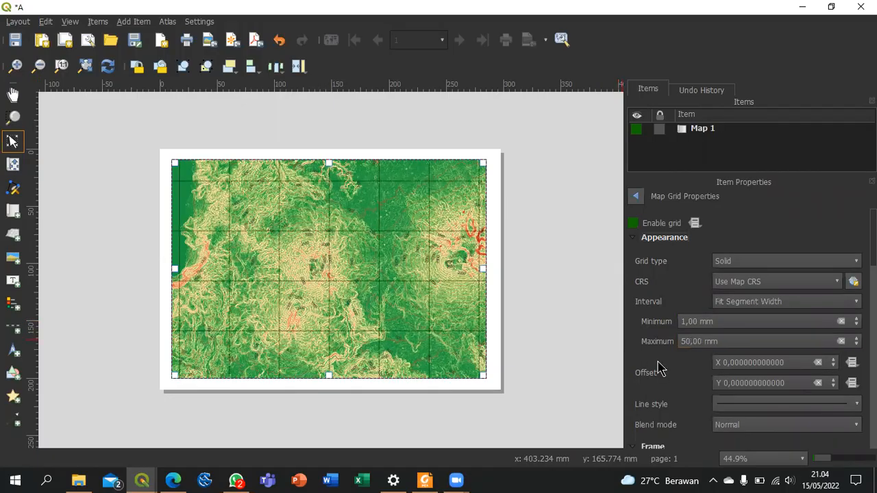
Step: Enable Draw Coordinates for the map grid and check the labels along the map's western and eastern edges
{"action": "scroll", "coordinate": [710, 373], "scroll_direction": "down", "scroll_amount": 1}
{"action": "scroll", "coordinate": [711, 373], "scroll_direction": "down", "scroll_amount": 10}
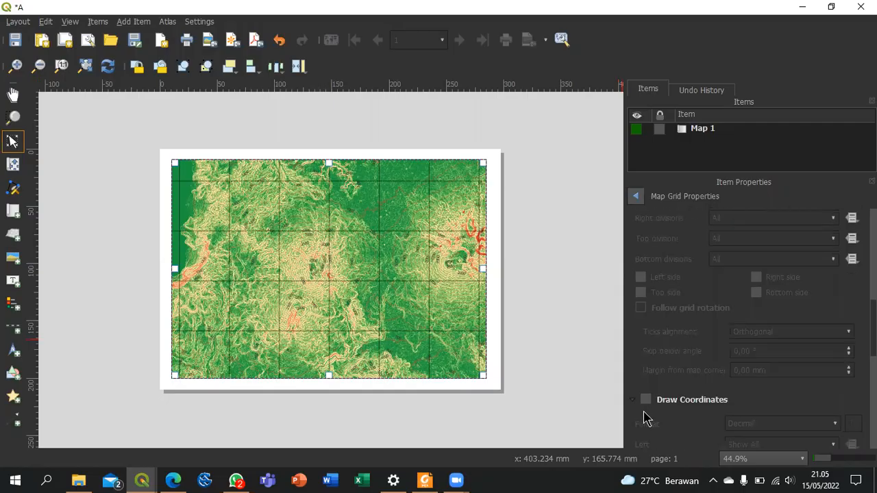
{"action": "left_click", "coordinate": [646, 400]}
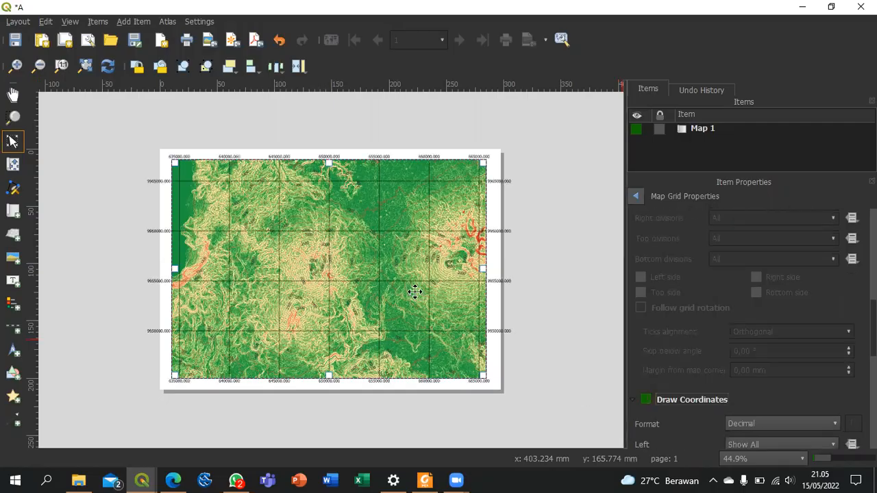
{"action": "left_click", "coordinate": [13, 117]}
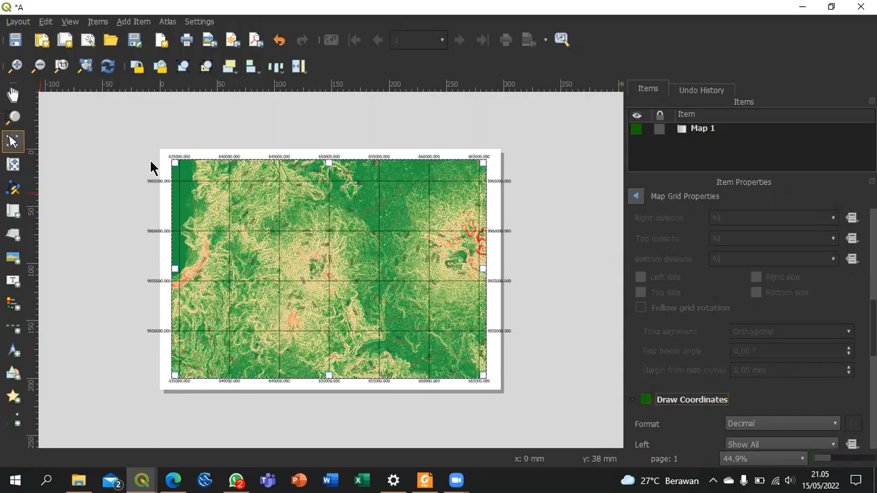
{"action": "left_click", "coordinate": [114, 200]}
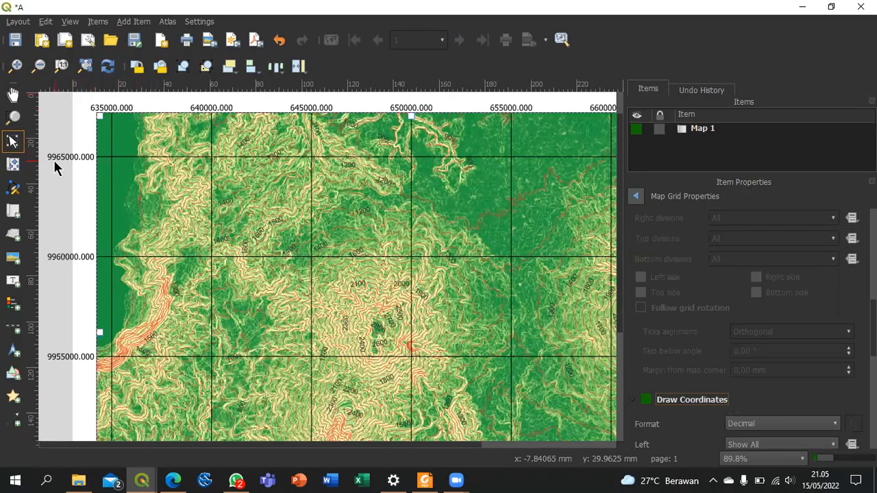
{"action": "scroll", "coordinate": [436, 219], "scroll_direction": "down", "scroll_amount": 1}
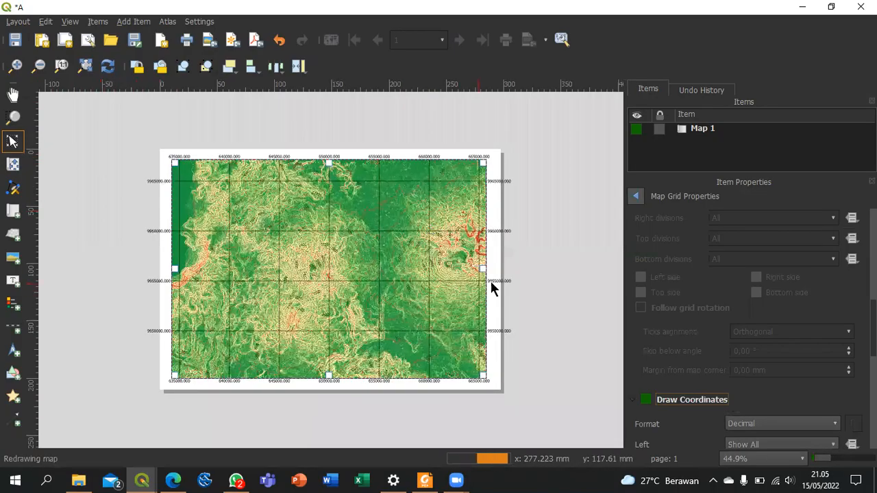
{"action": "scroll", "coordinate": [492, 288], "scroll_direction": "up", "scroll_amount": 1}
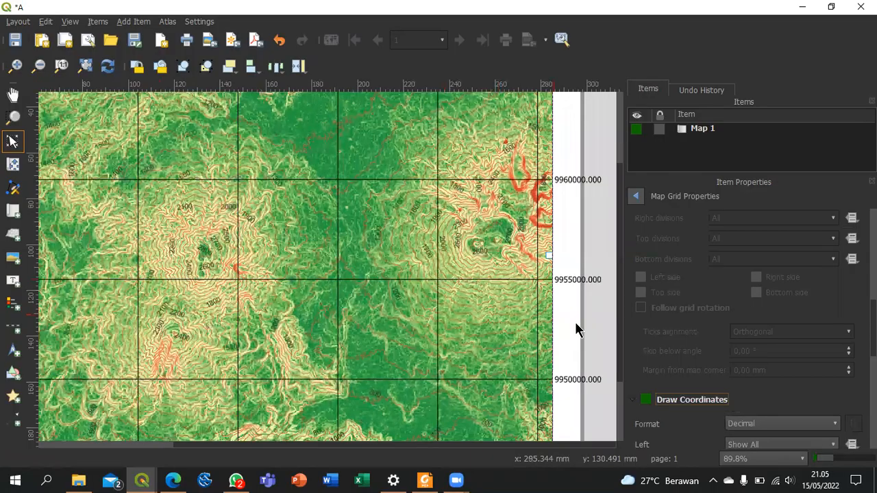
{"action": "scroll", "coordinate": [575, 322], "scroll_direction": "down", "scroll_amount": 1}
{"action": "scroll", "coordinate": [758, 381], "scroll_direction": "down", "scroll_amount": 5}
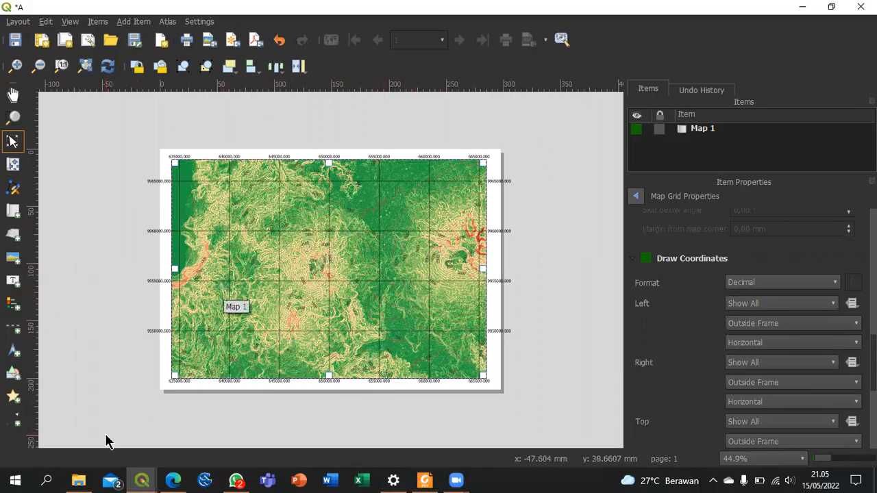
Step: Switch to the main QGIS project window, hide the Contour and Slope layers, and show the Aspect layer
{"action": "left_click", "coordinate": [150, 483]}
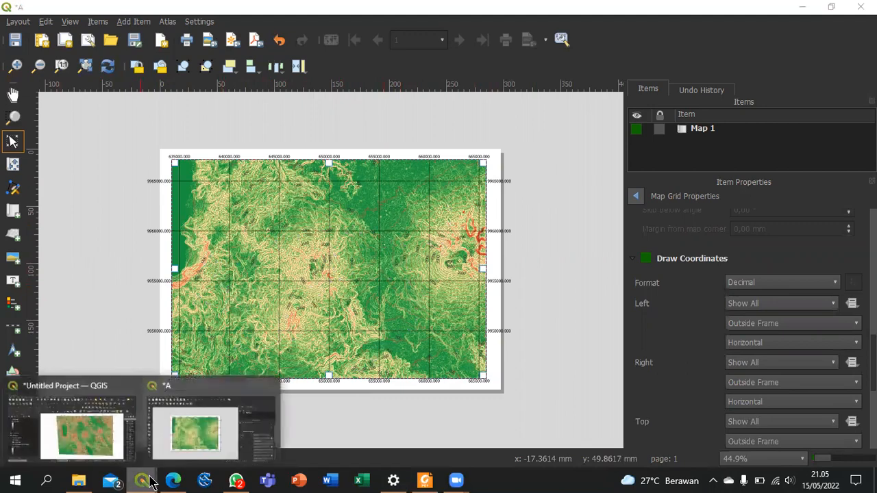
{"action": "left_click", "coordinate": [110, 445]}
{"action": "left_click", "coordinate": [22, 269]}
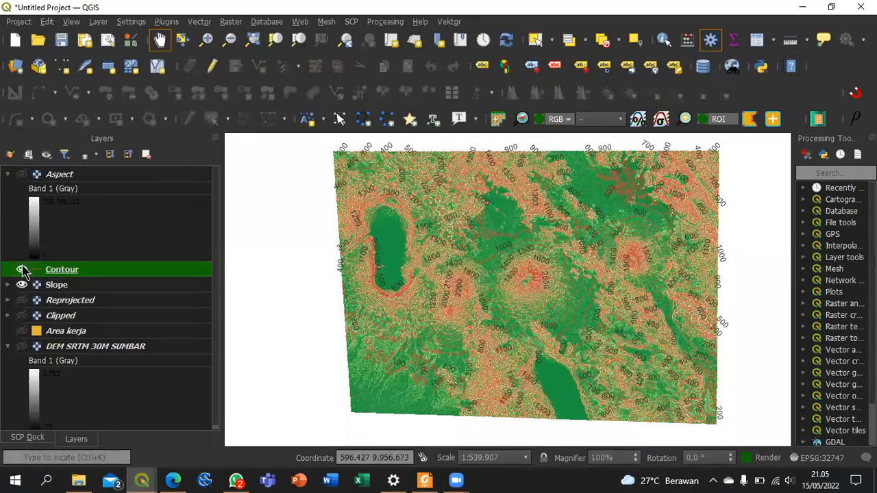
{"action": "left_click", "coordinate": [22, 284]}
{"action": "left_click", "coordinate": [22, 174]}
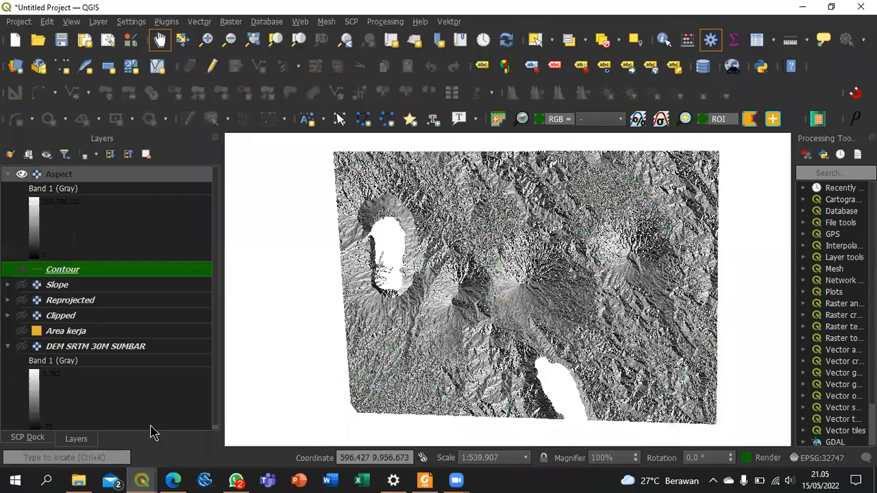
Step: Return to layout A and nudge the map item slightly so it redraws with the aspect raster
{"action": "left_click", "coordinate": [141, 481]}
{"action": "left_click", "coordinate": [215, 427]}
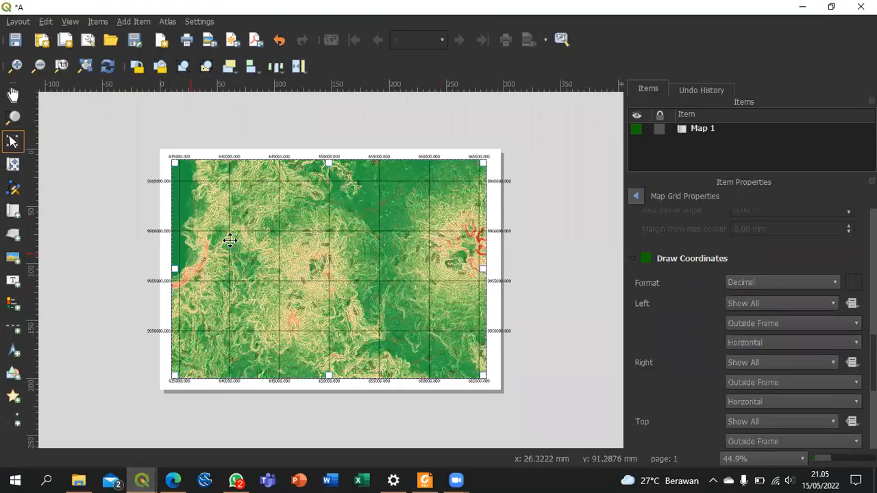
{"action": "left_click_drag", "start_coordinate": [314, 220], "coordinate": [316, 222]}
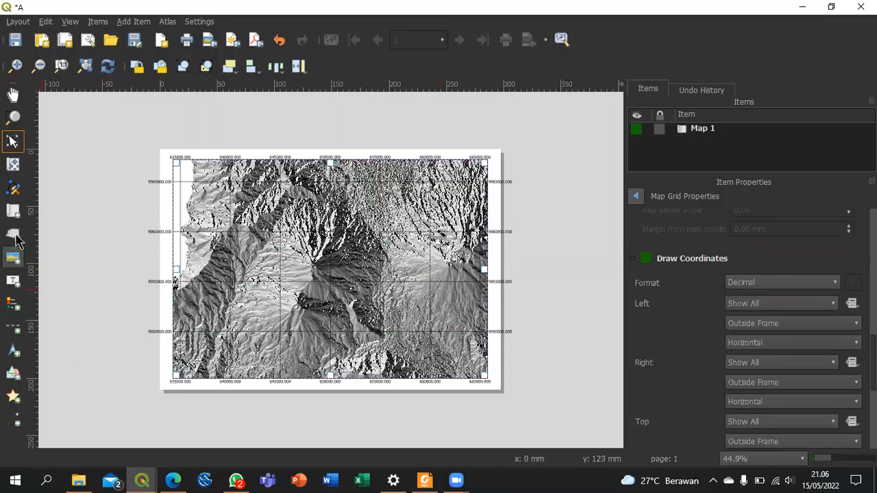
Step: Shrink the map content until the whole aspect raster fits inside the frame and shift it westward
{"action": "left_click", "coordinate": [13, 164]}
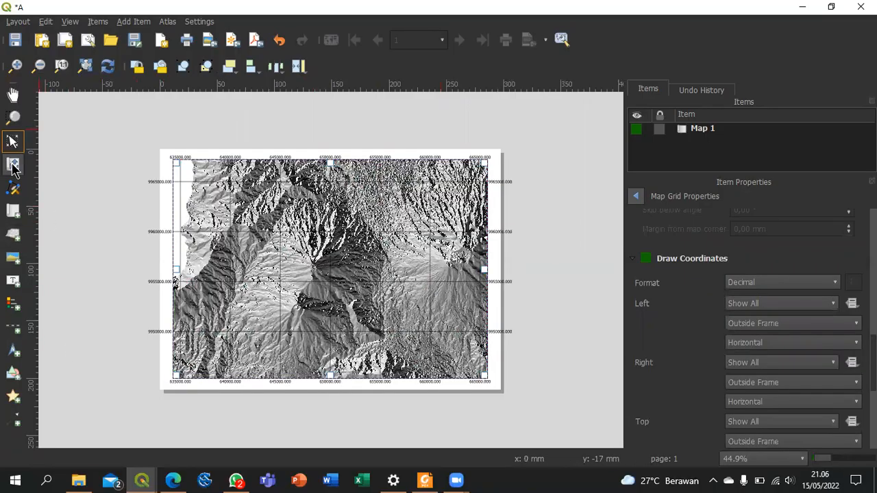
{"action": "scroll", "coordinate": [354, 279], "scroll_direction": "down", "scroll_amount": 2}
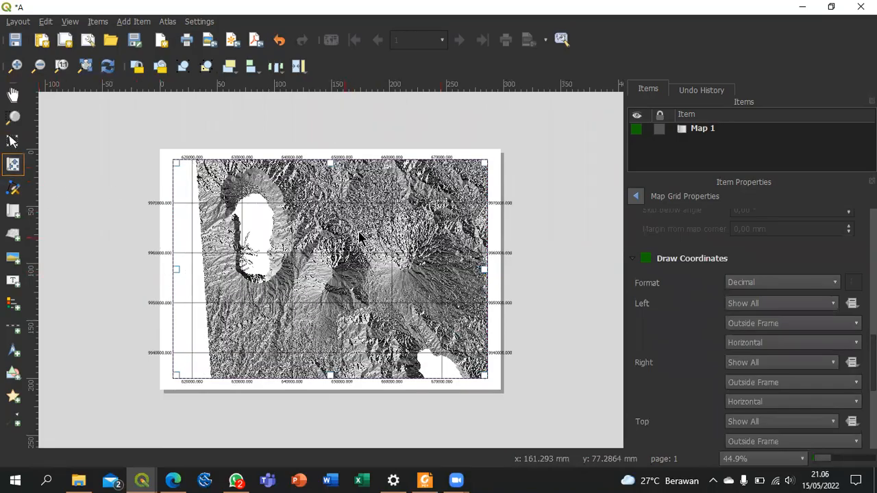
{"action": "scroll", "coordinate": [366, 254], "scroll_direction": "down", "scroll_amount": 3}
{"action": "left_click_drag", "start_coordinate": [349, 250], "coordinate": [300, 252]}
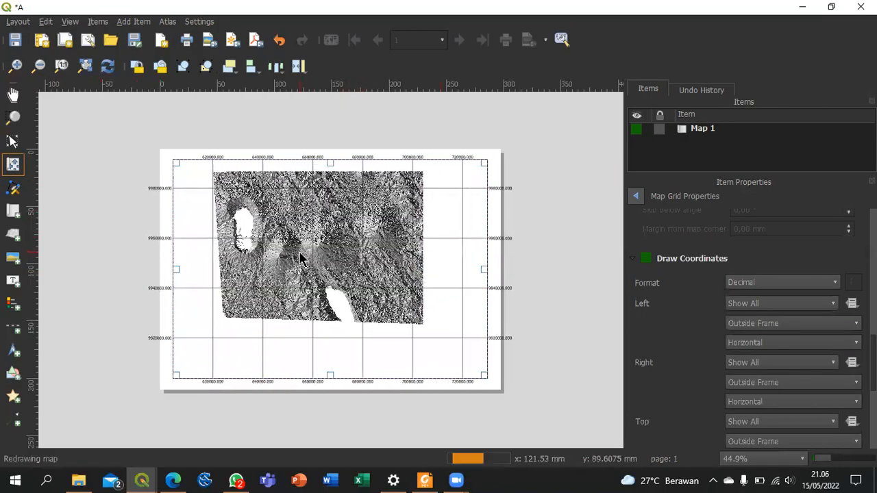
Step: Enlarge and reposition the aspect raster inside the map frame so it fills the frame with both lakes in view
{"action": "scroll", "coordinate": [300, 252], "scroll_direction": "up", "scroll_amount": 1}
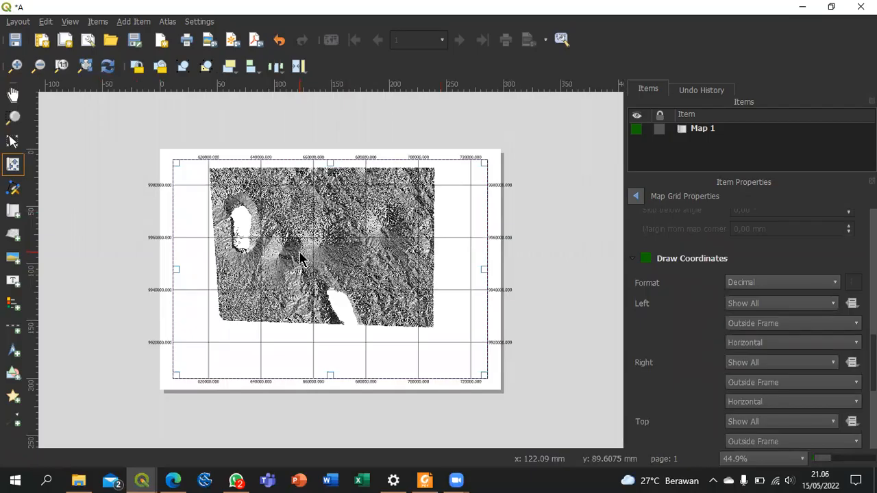
{"action": "scroll", "coordinate": [300, 257], "scroll_direction": "up", "scroll_amount": 1}
{"action": "scroll", "coordinate": [300, 257], "scroll_direction": "up", "scroll_amount": 1}
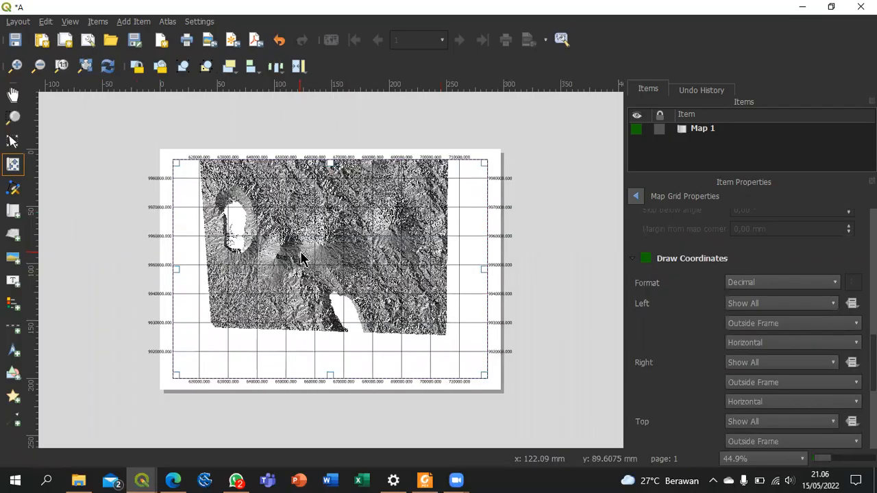
{"action": "scroll", "coordinate": [301, 257], "scroll_direction": "up", "scroll_amount": 1}
{"action": "scroll", "coordinate": [301, 259], "scroll_direction": "up", "scroll_amount": 1}
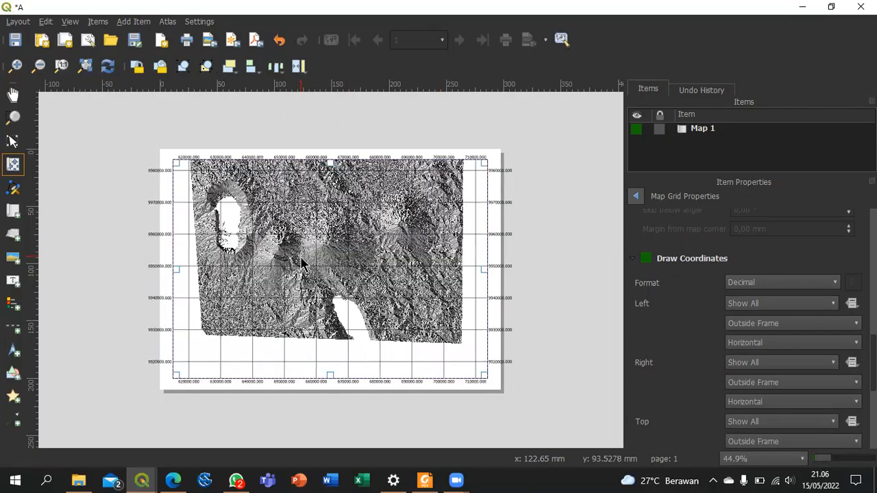
{"action": "scroll", "coordinate": [302, 264], "scroll_direction": "up", "scroll_amount": 1}
{"action": "scroll", "coordinate": [302, 264], "scroll_direction": "up", "scroll_amount": 1}
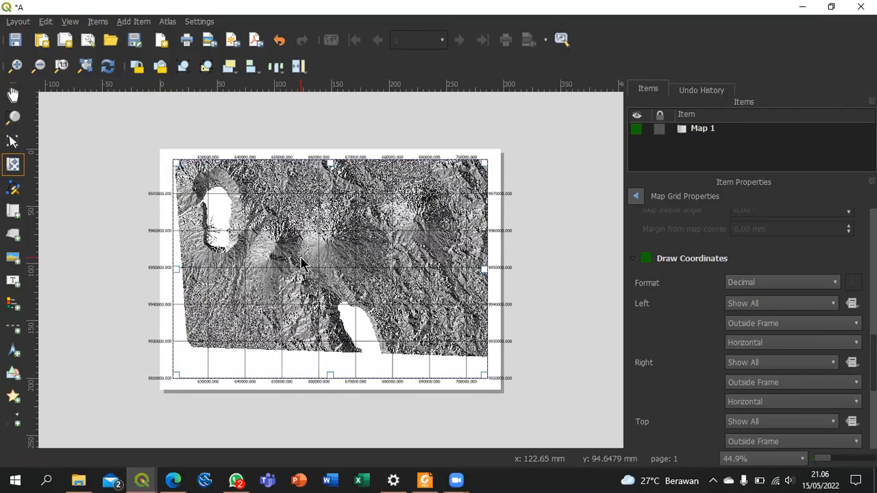
{"action": "scroll", "coordinate": [301, 262], "scroll_direction": "up", "scroll_amount": 1}
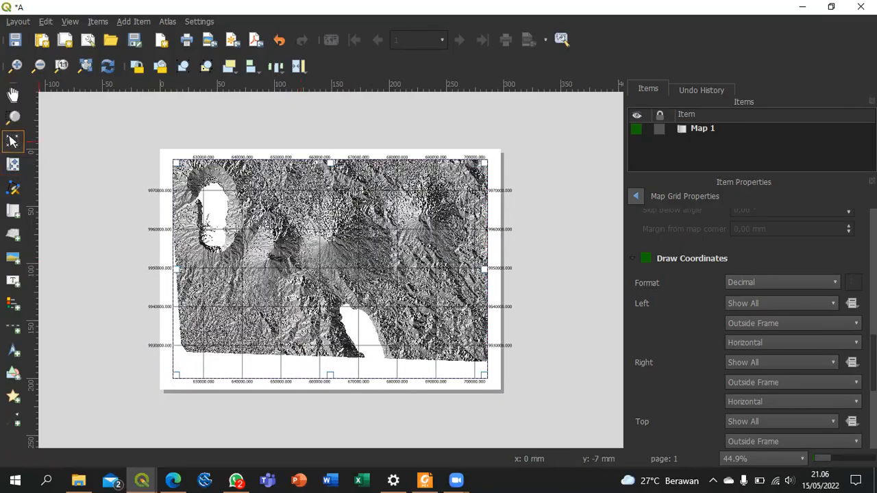
{"action": "left_click_drag", "start_coordinate": [326, 224], "coordinate": [315, 254]}
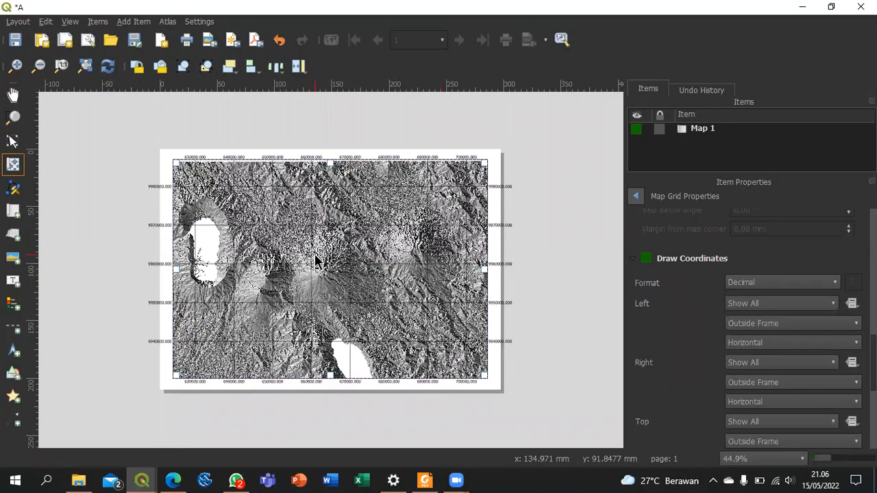